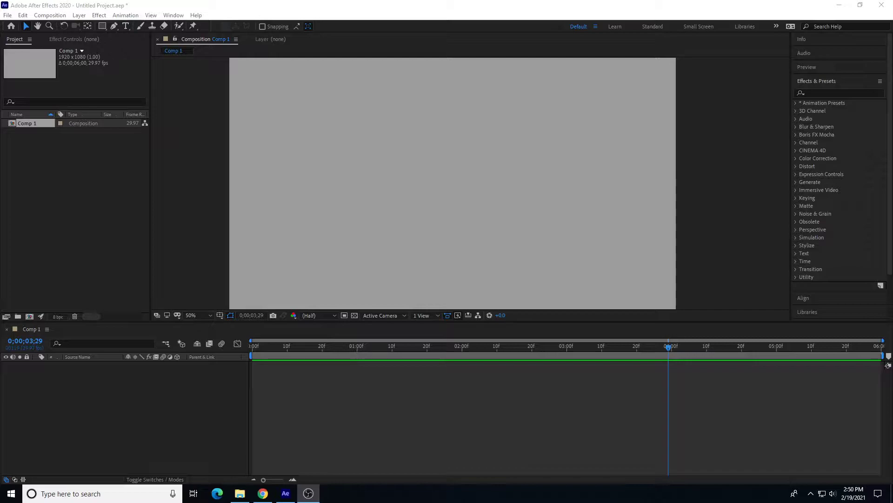
Create a solid layer named ParticleSystem in Comp 1.
left_click(54, 201)
left_click(32, 124)
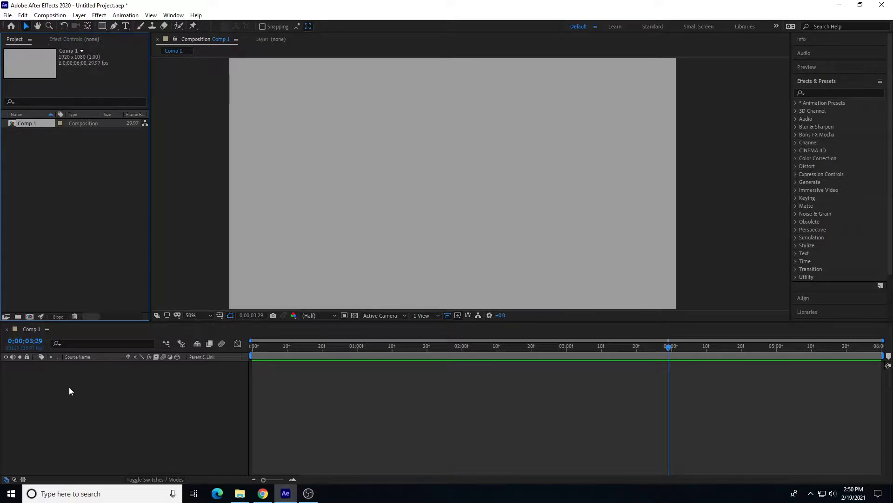
left_click(79, 14)
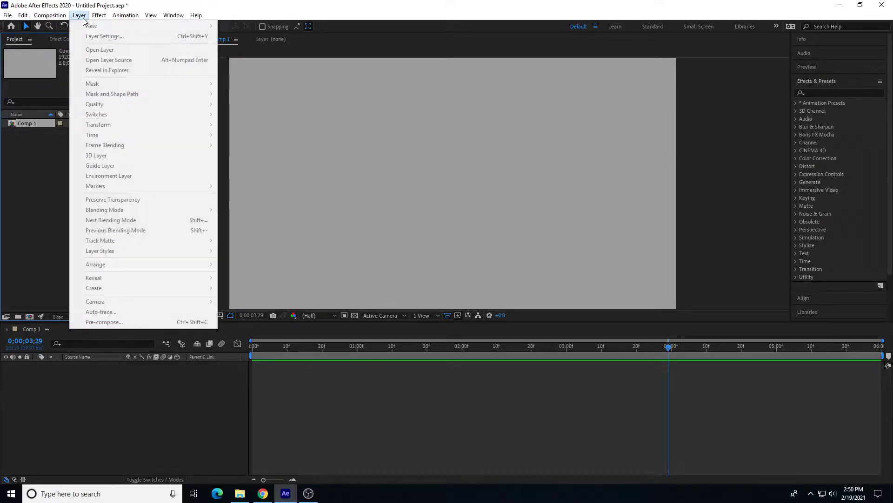
left_click(41, 208)
left_click(40, 208)
left_click(96, 380)
left_click(79, 14)
mouse_move(91, 28)
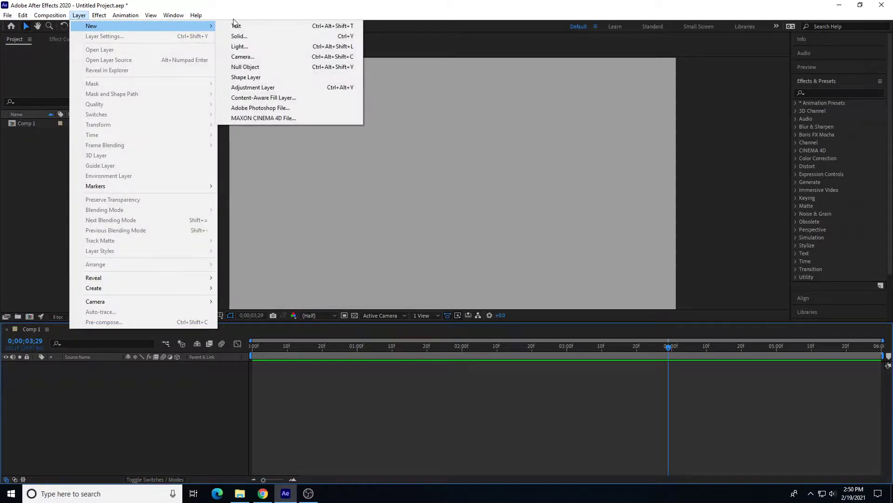
left_click(237, 36)
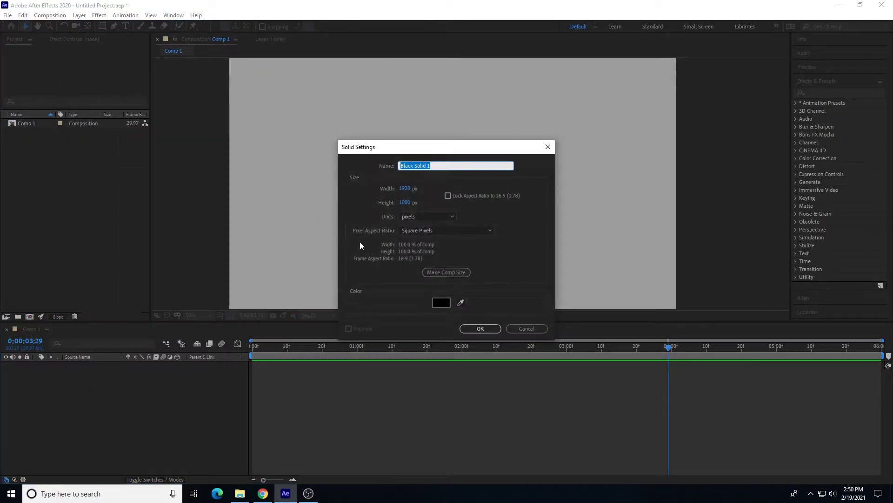
type("ParticleSystem")
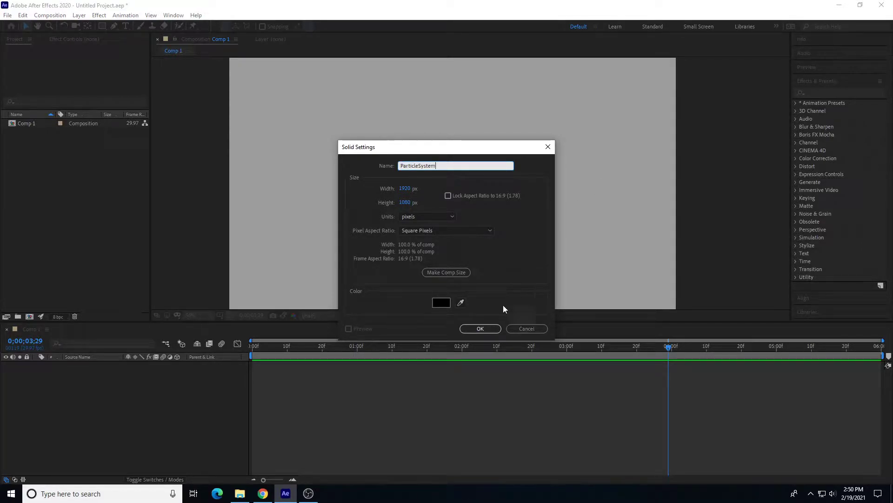
left_click(492, 330)
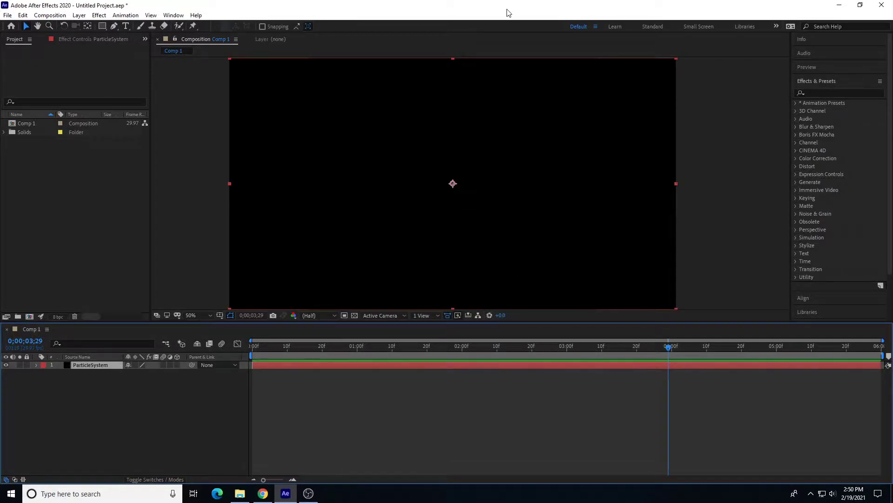
left_click(79, 15)
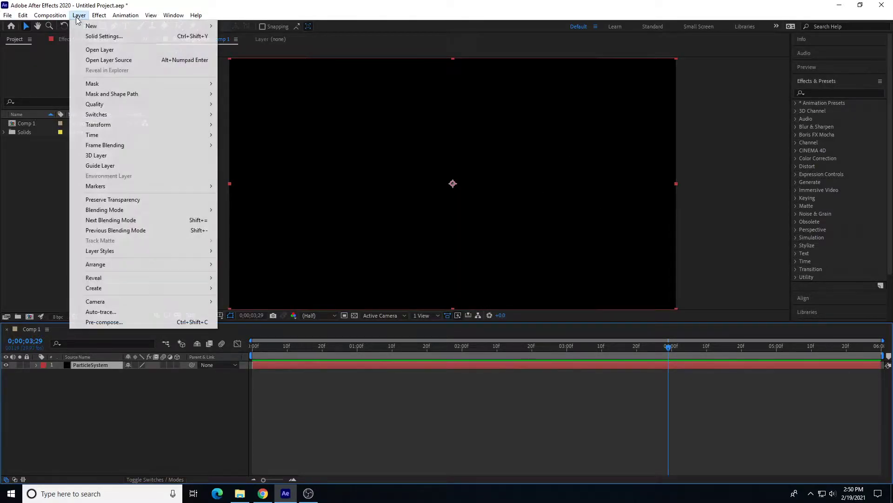
mouse_move(103, 18)
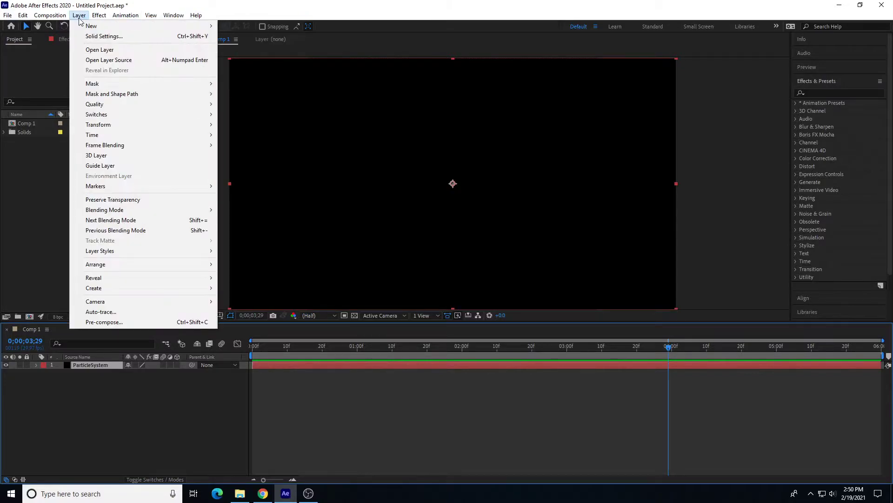
left_click(492, 14)
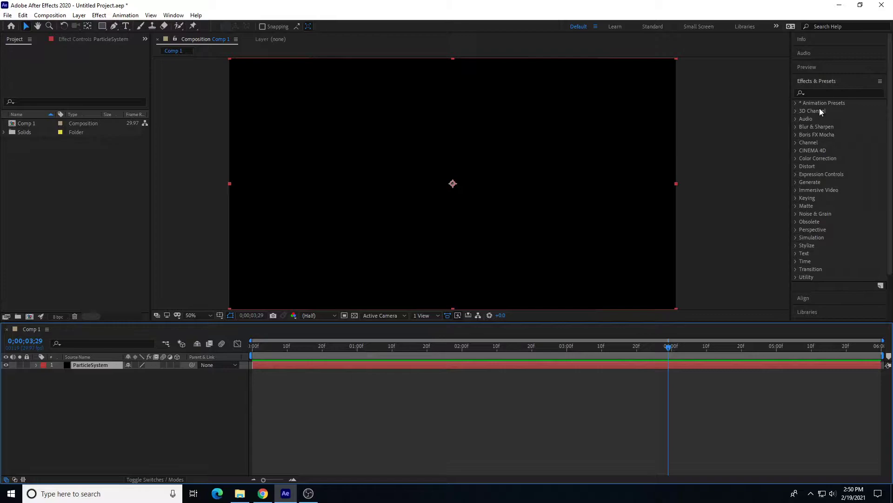
Search the effects for "particle" and apply CC Particle World to the ParticleSystem layer.
left_click(824, 94)
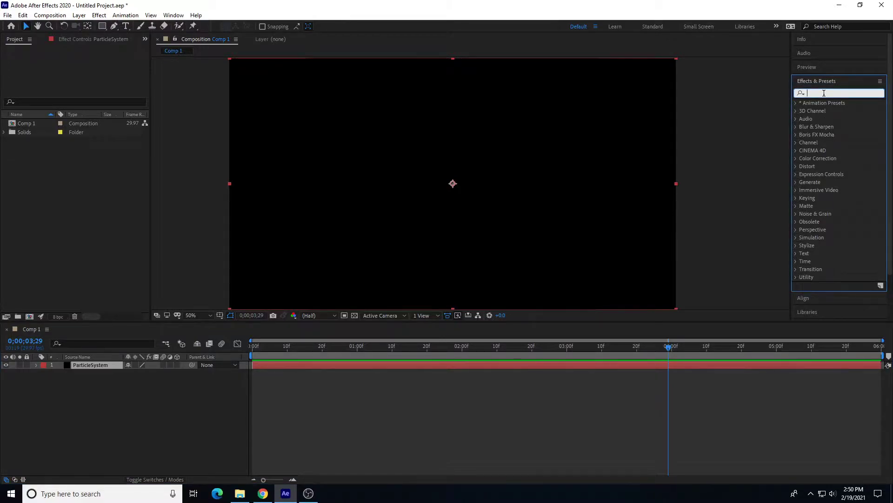
type("particle")
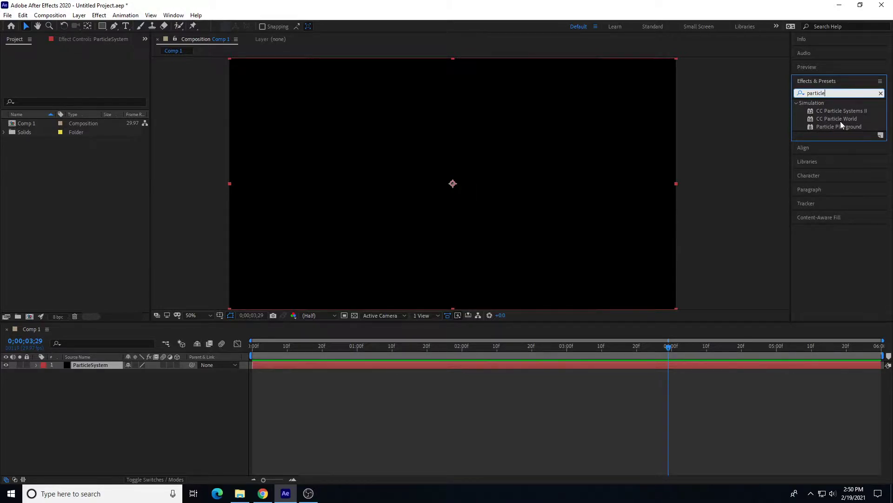
left_click(836, 119)
left_click_drag(822, 118, 99, 365)
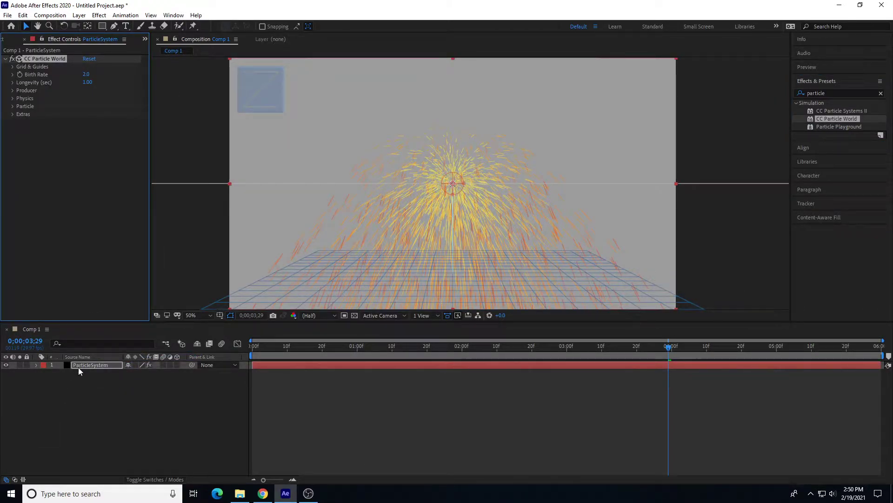
Preview the default particle animation from the first frame and scrub through the timeline to examine how the particles are emitted.
key("Home")
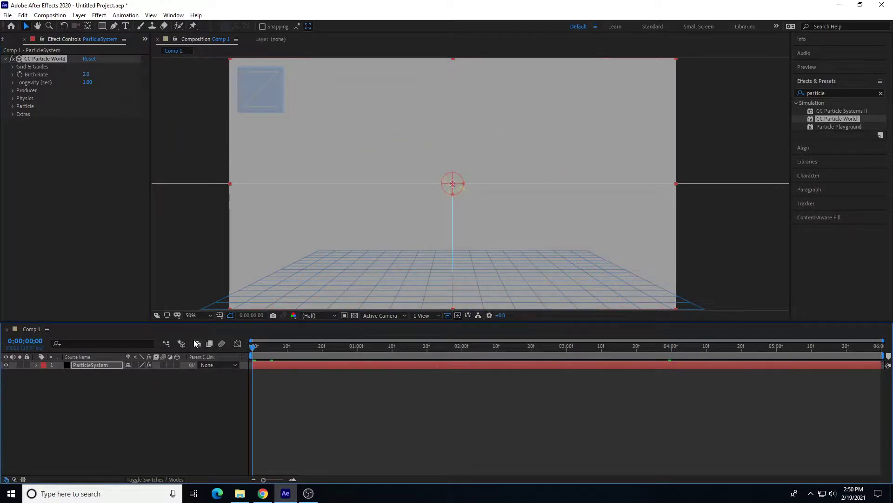
key("space")
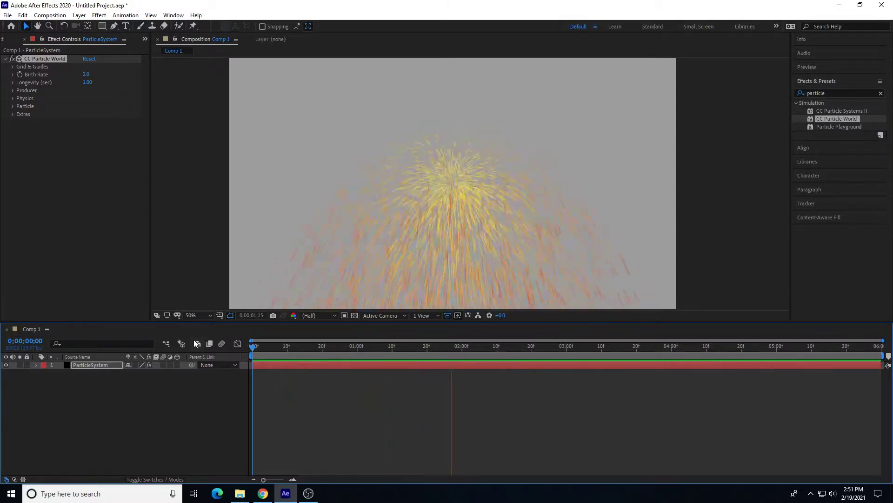
left_click_drag(347, 345, 155, 362)
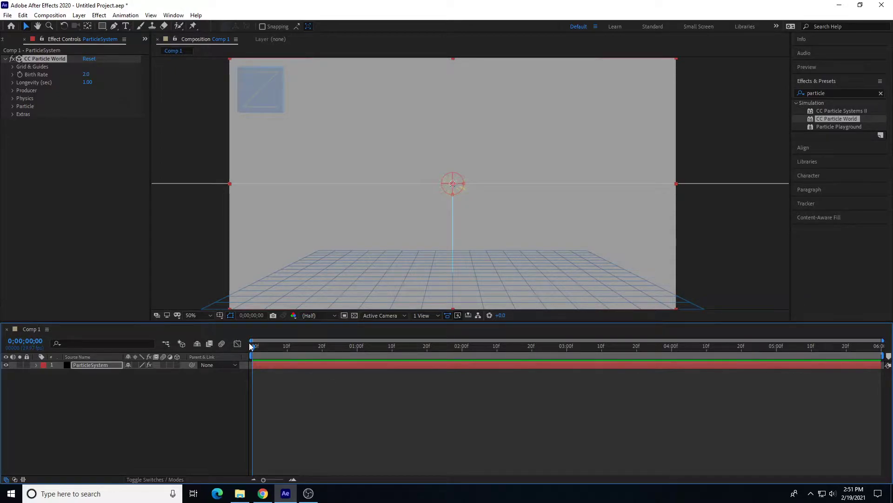
left_click_drag(253, 350, 635, 356)
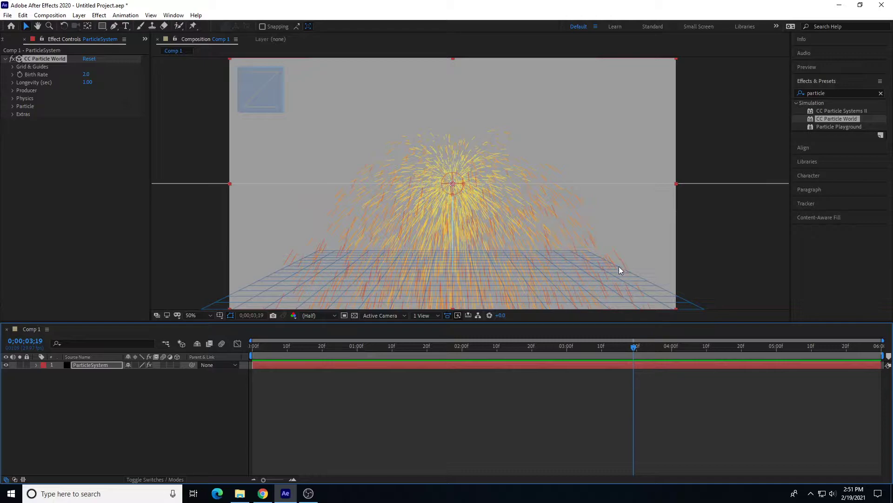
left_click_drag(577, 348, 253, 347)
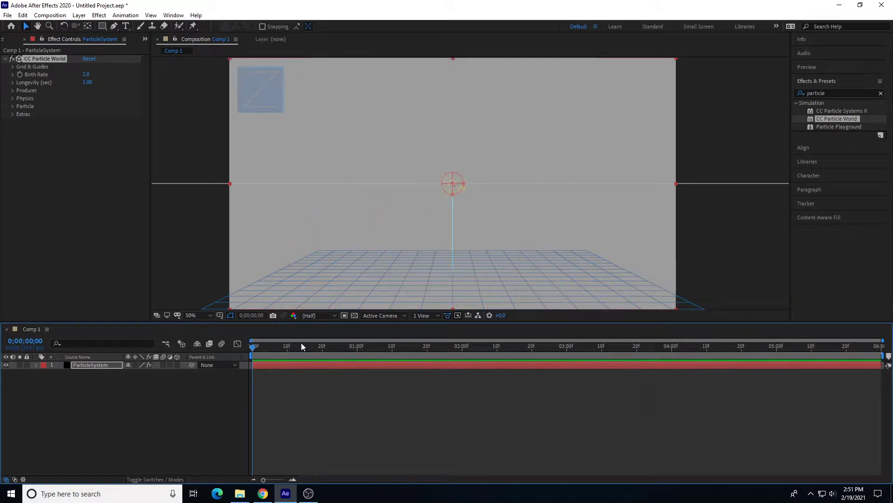
key("space")
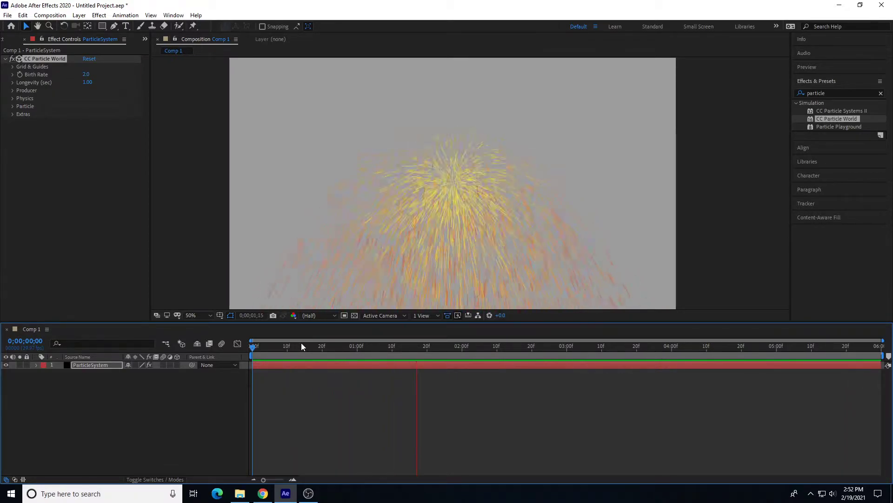
left_click_drag(282, 347, 434, 357)
key("space")
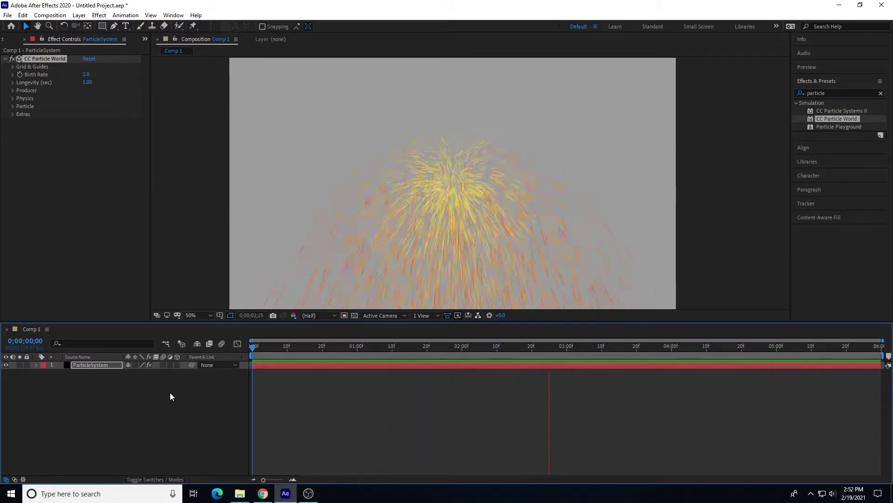
key("space")
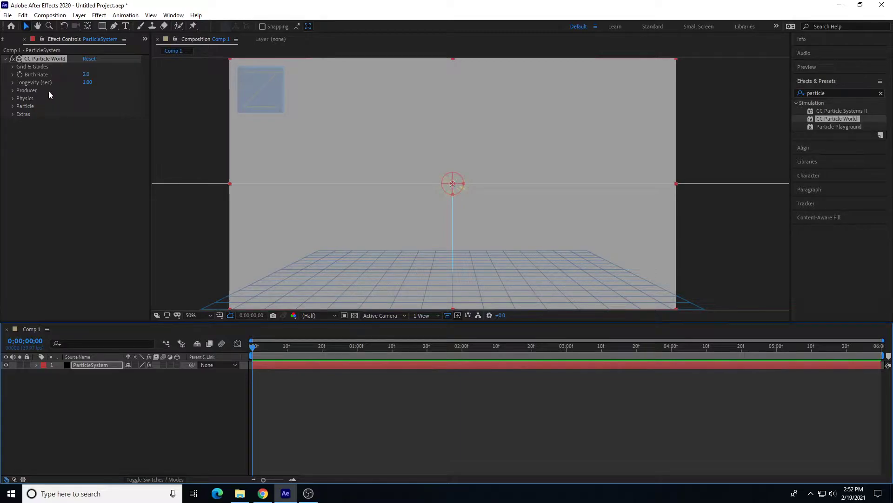
Turn off the Position, Radius and Grid guides of CC Particle World and preview the animation.
left_click(12, 67)
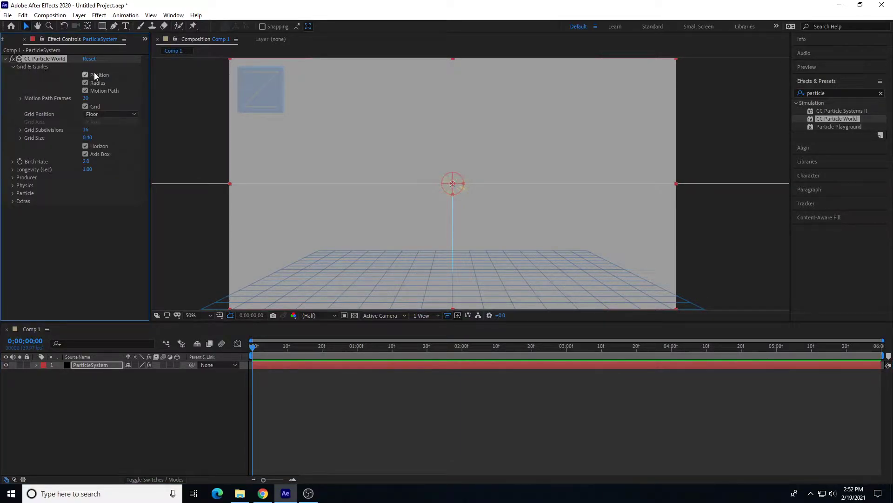
left_click(85, 75)
left_click(85, 83)
left_click(85, 83)
left_click(85, 107)
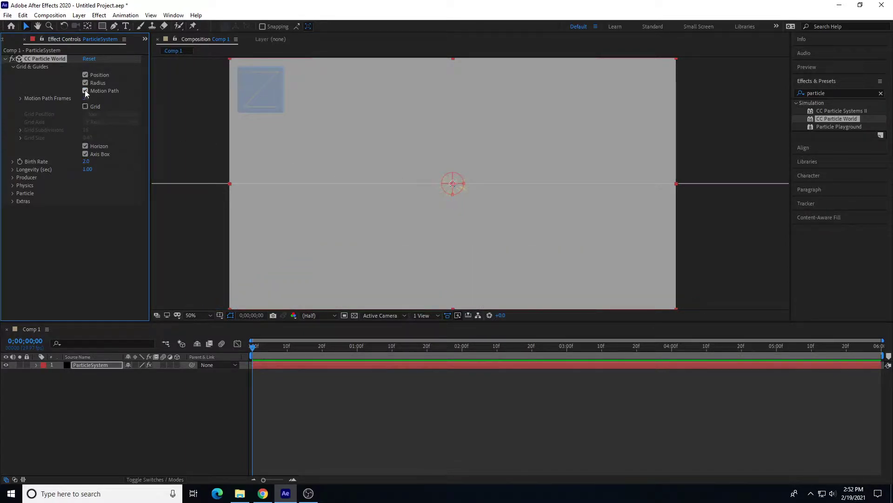
left_click(86, 91)
left_click(293, 355)
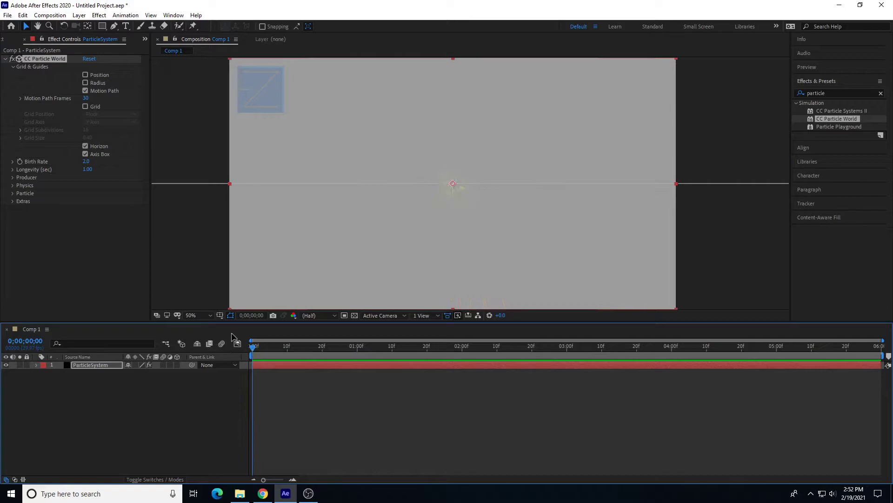
key("space")
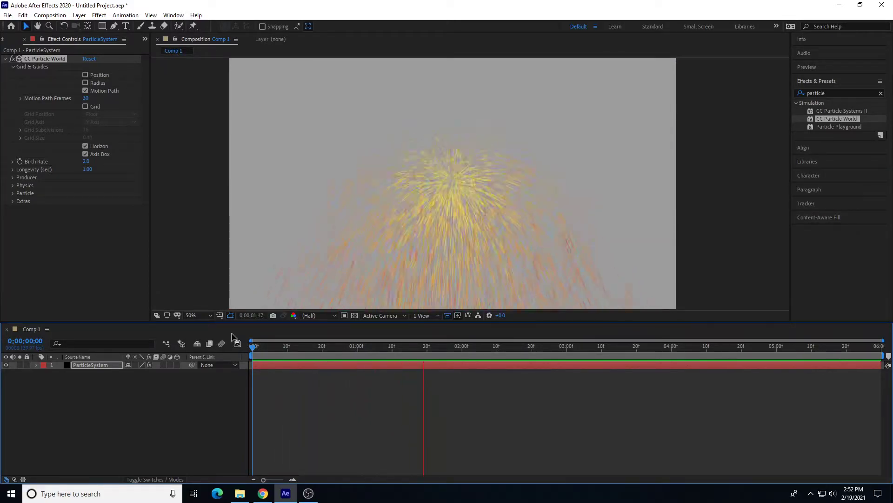
key("space")
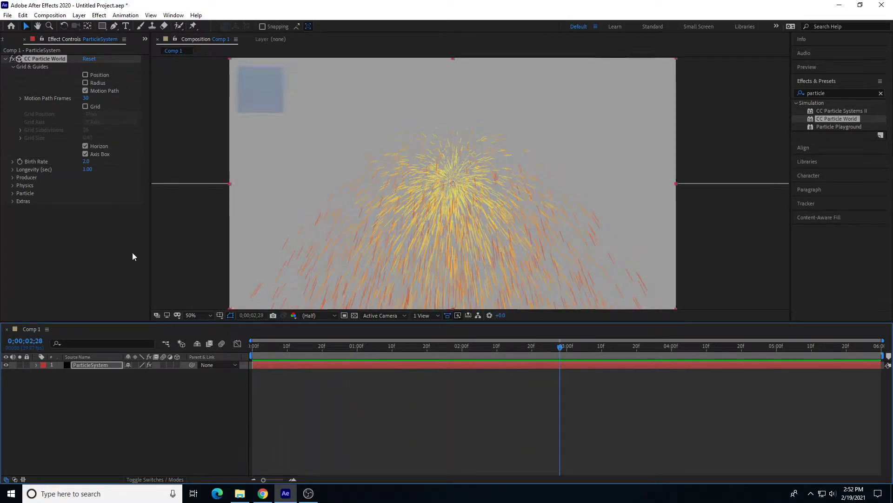
Turn off the Motion Path guide, replay the animation from the first frame and collapse the Grid & Guides settings.
left_click(85, 91)
left_click_drag(273, 356, 217, 328)
key("space")
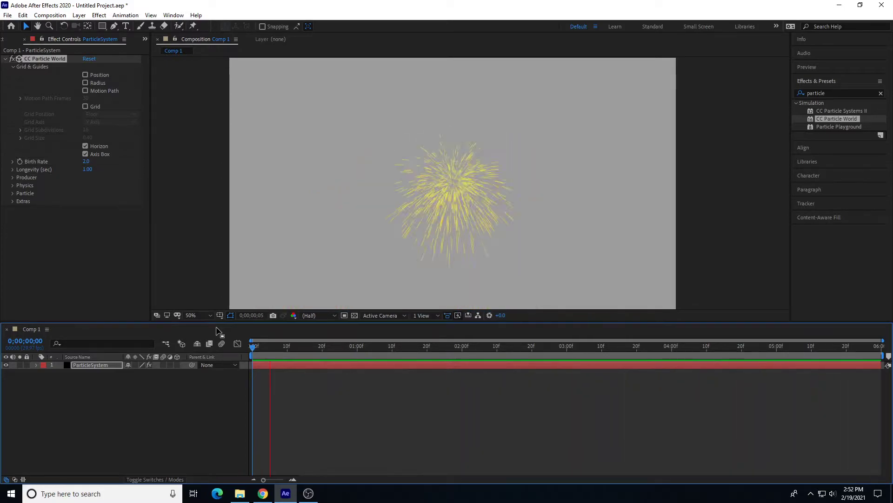
left_click(12, 67)
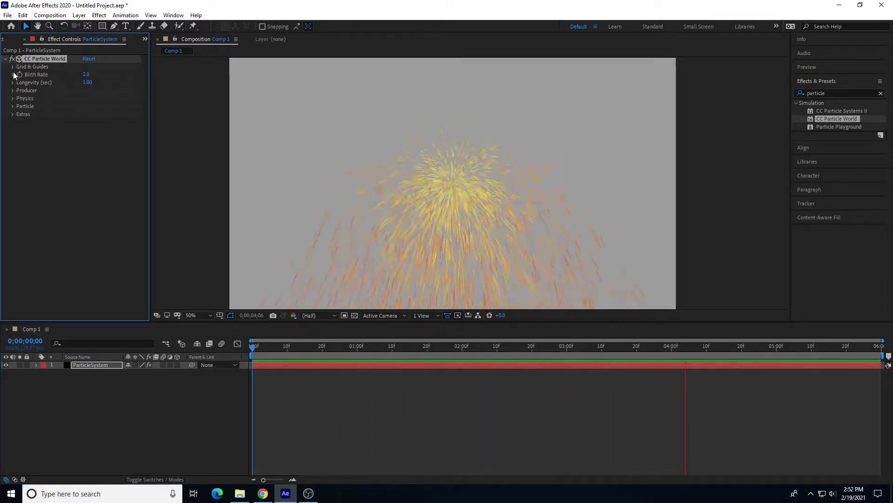
Try a Birth Rate of 0.1 for the particles and preview the animation from the first frame.
left_click(13, 75)
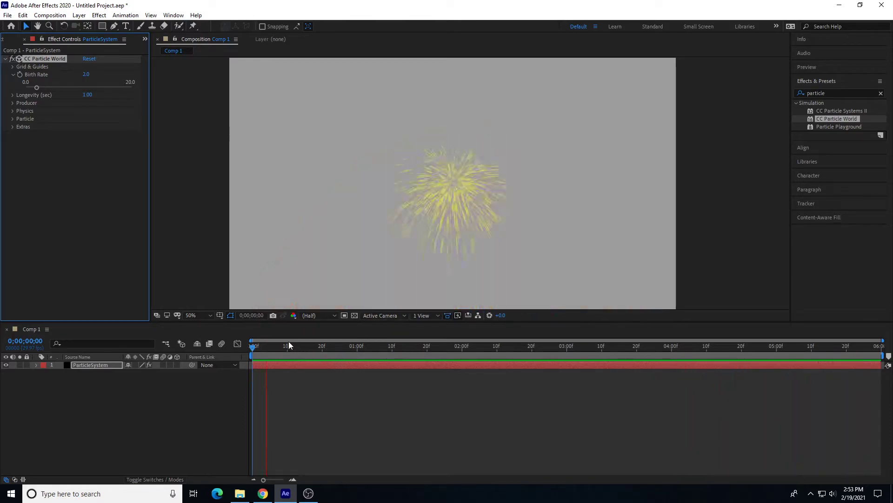
left_click_drag(272, 346, 149, 336)
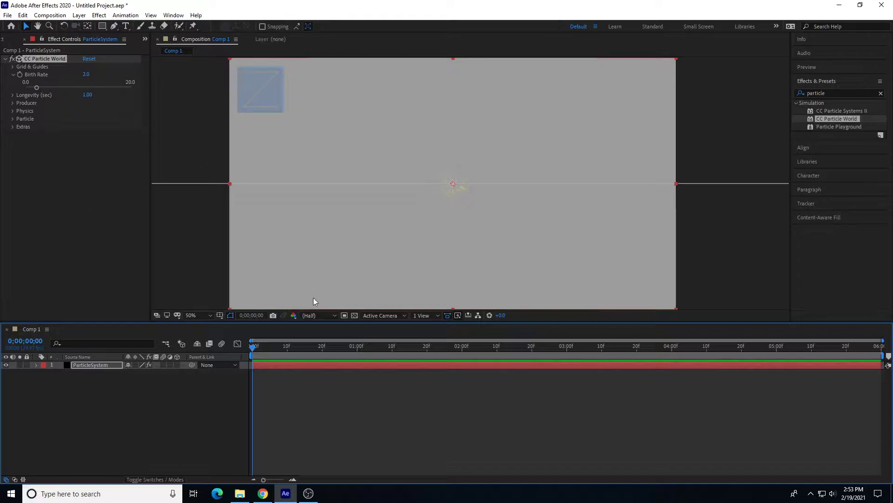
key("space")
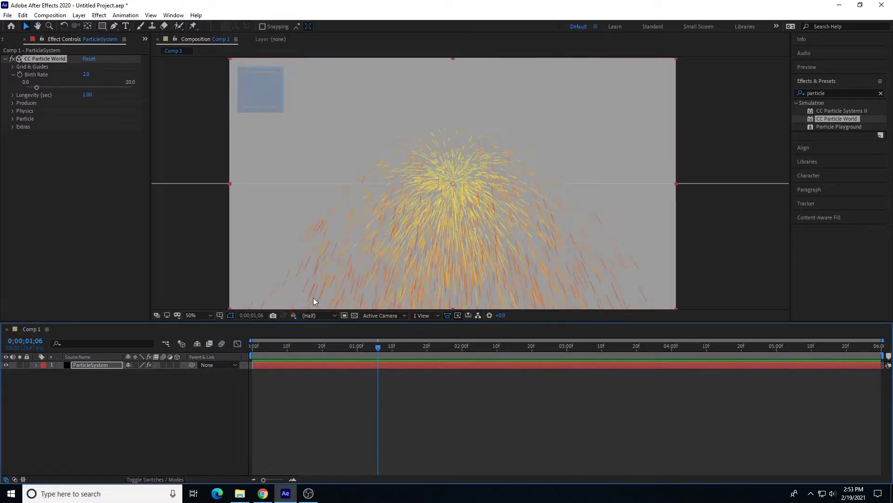
left_click(86, 74)
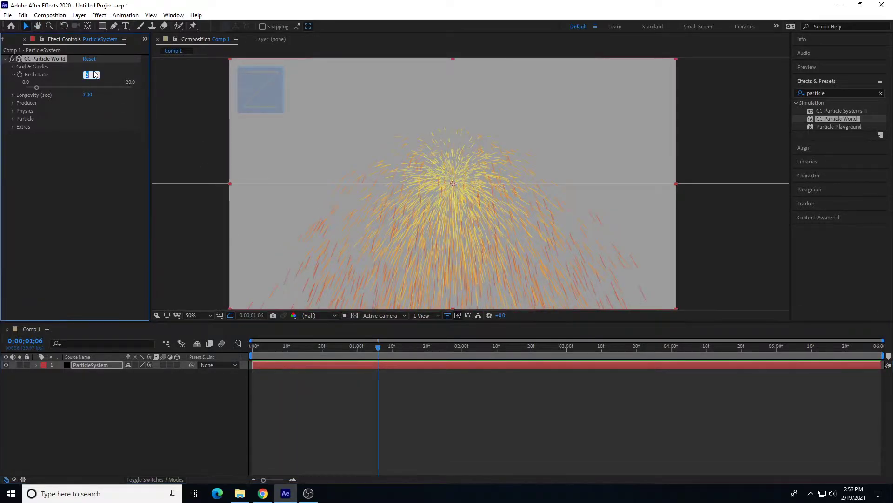
type("0.1")
key("Return")
left_click(286, 343)
key("Home")
key("space")
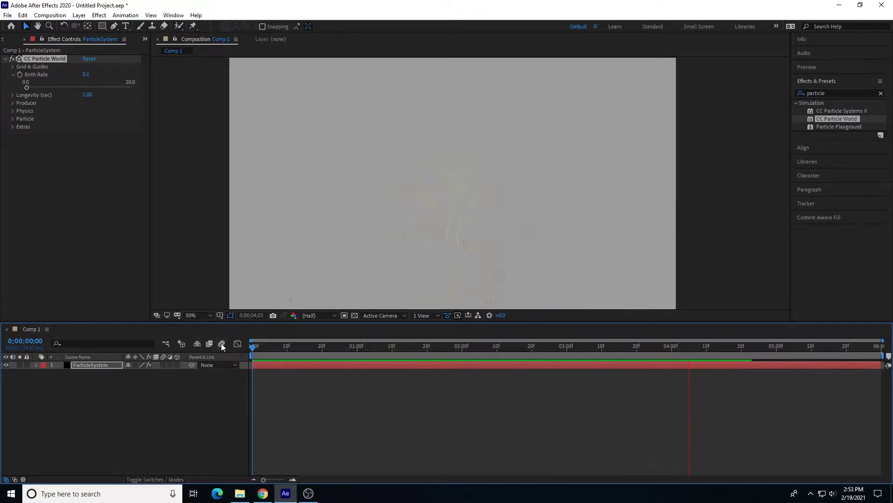
Try a Birth Rate of 100 for the particles.
left_click(86, 75)
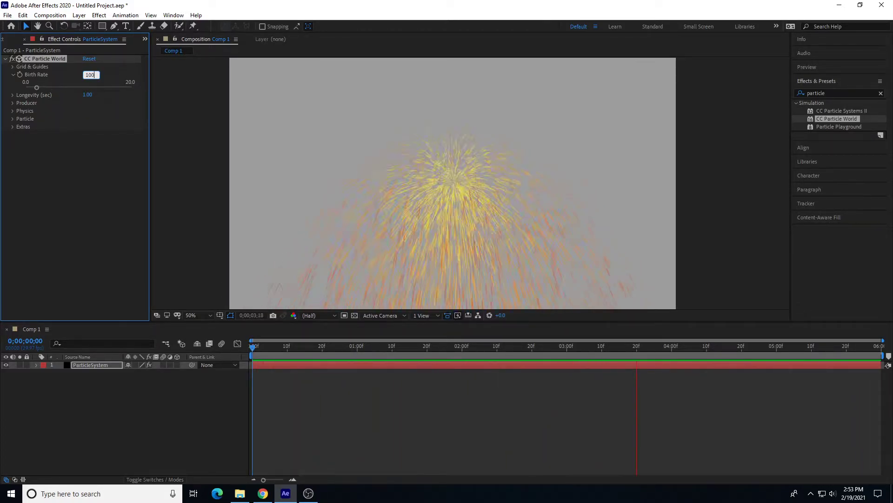
key("Return")
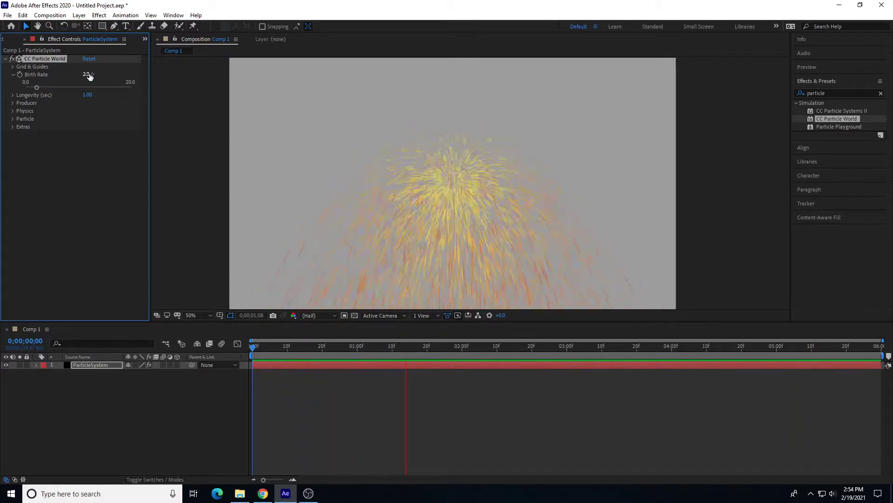
Try a Birth Rate of 0 for the particles and return it to 2.
type("0.0")
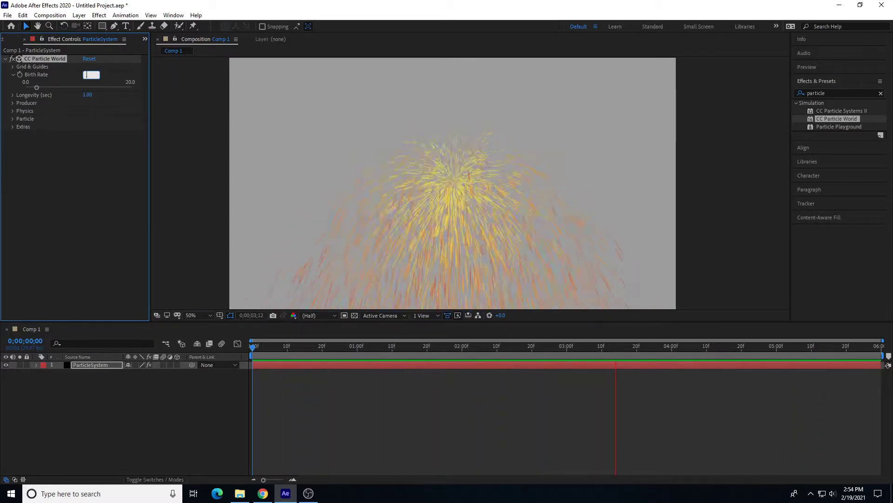
key("Return")
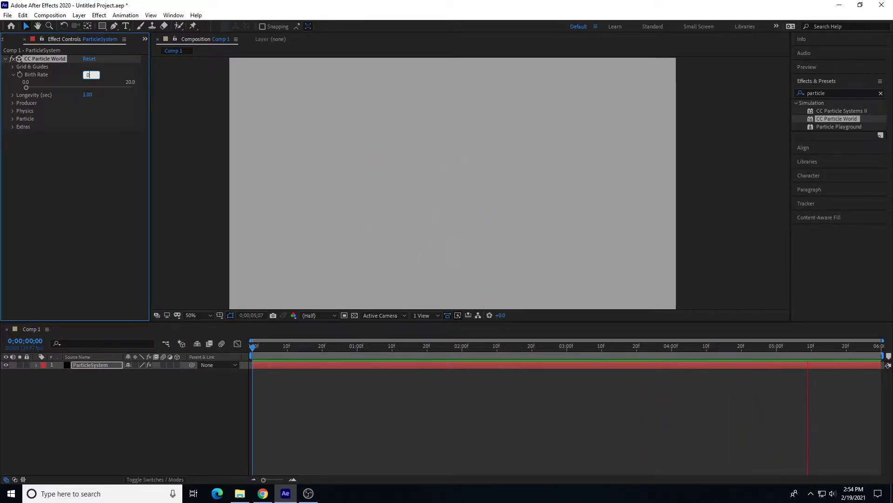
key("Return")
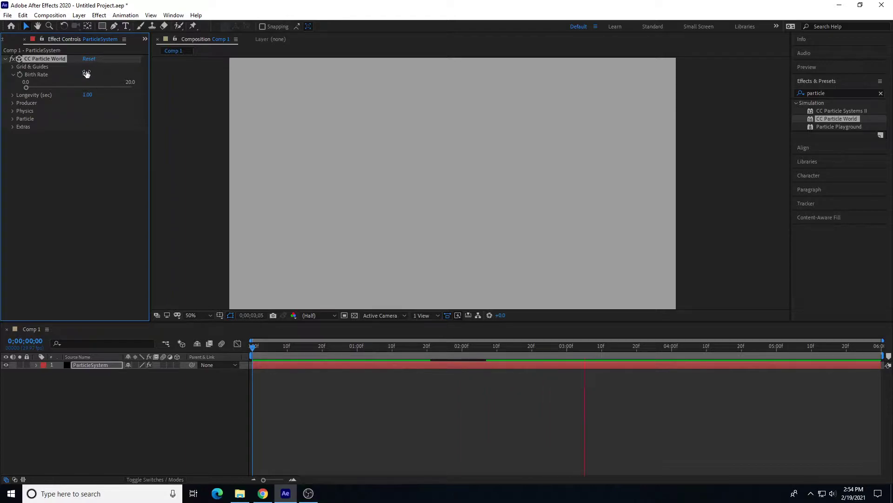
key("BackSpace")
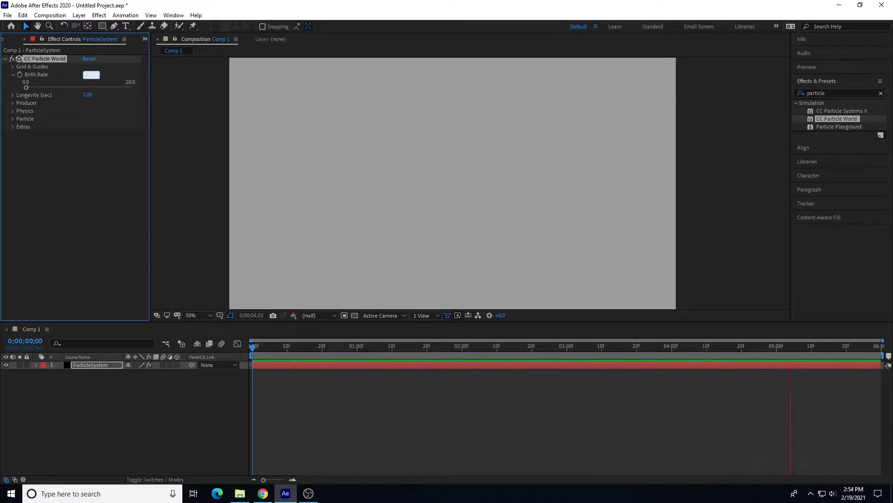
key("Return")
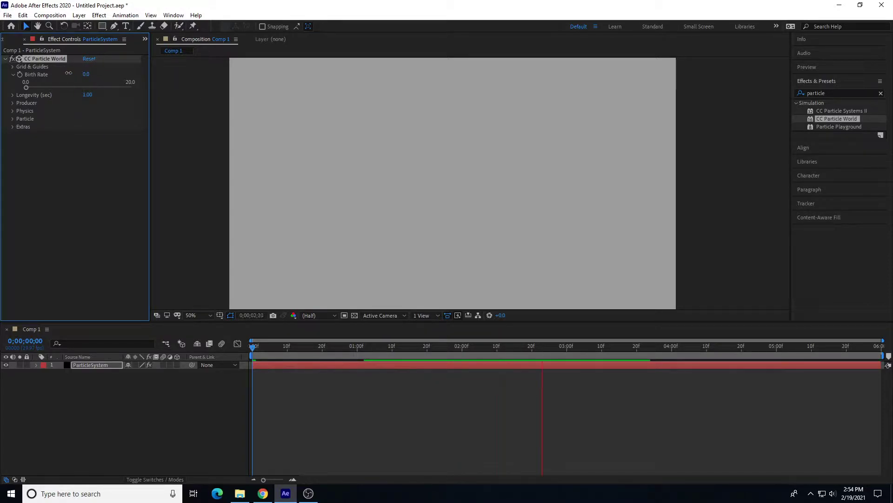
left_click_drag(87, 74, 54, 75)
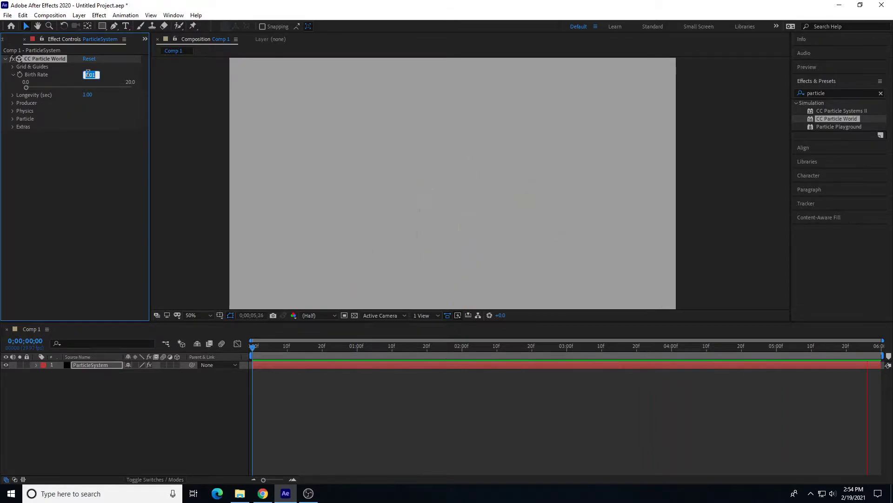
type("2")
key("Return")
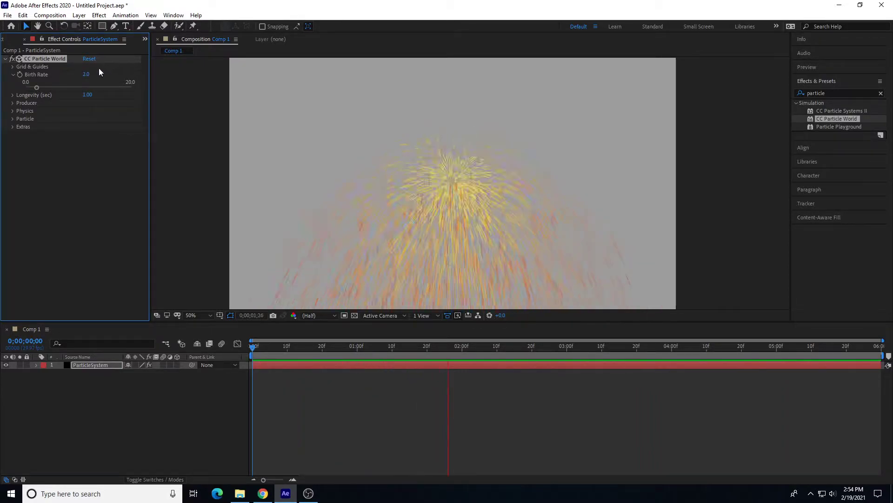
Expand the Longevity setting and try a particle lifetime of 0.1 seconds.
left_click(13, 95)
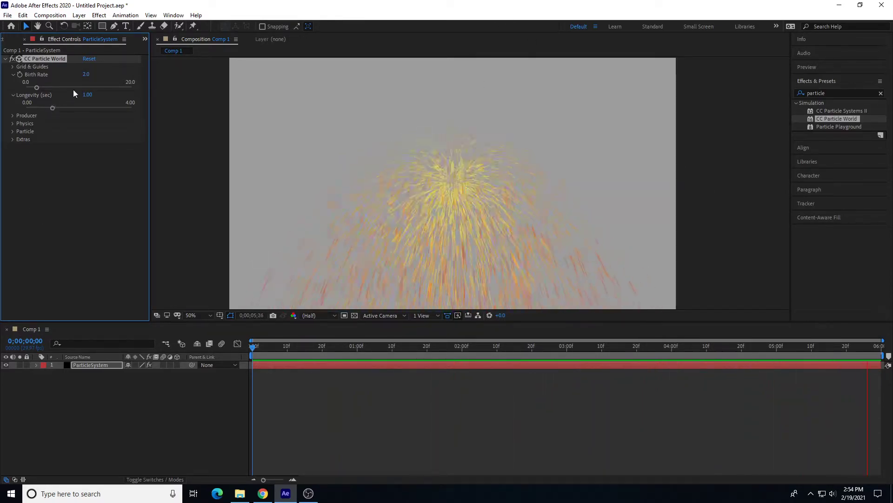
left_click(87, 95)
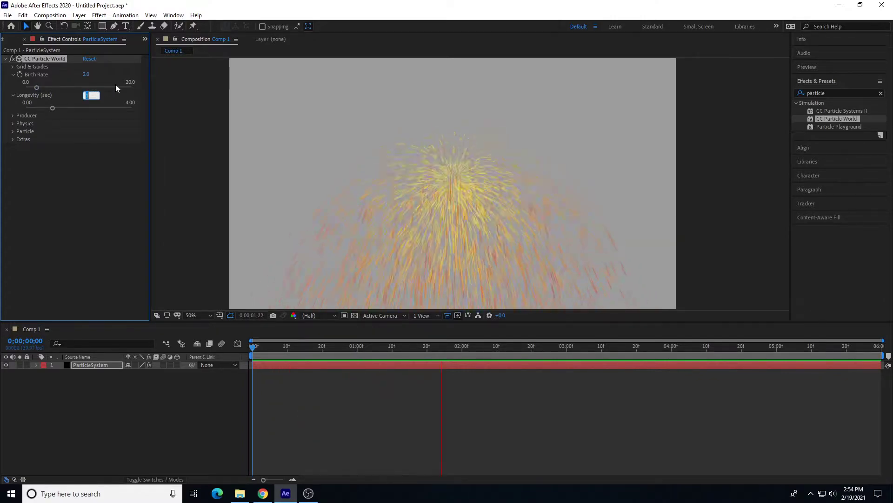
type(".1")
key("Return")
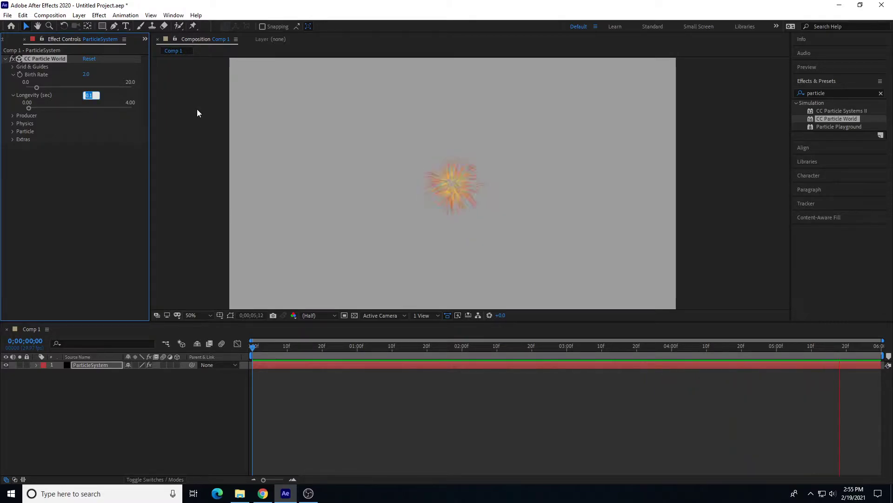
Try a Longevity of 5 seconds for the particles and return it to 1 second.
type("5")
key("Return")
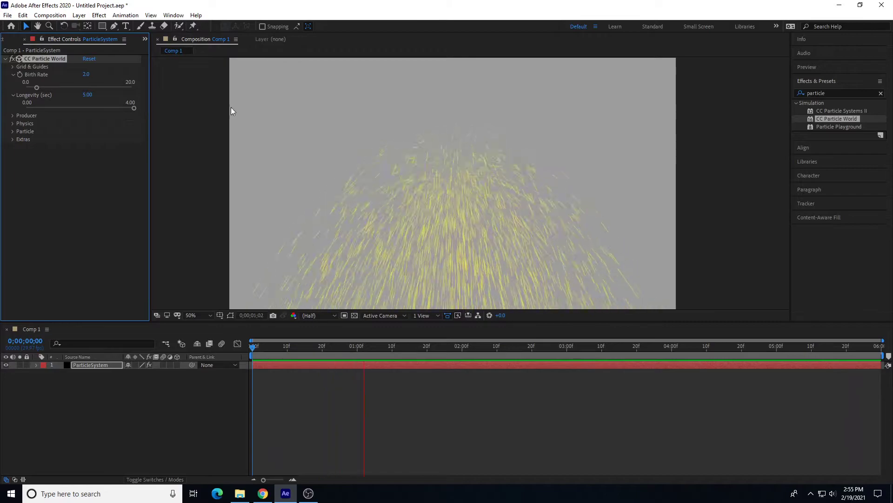
left_click(88, 94)
type("1")
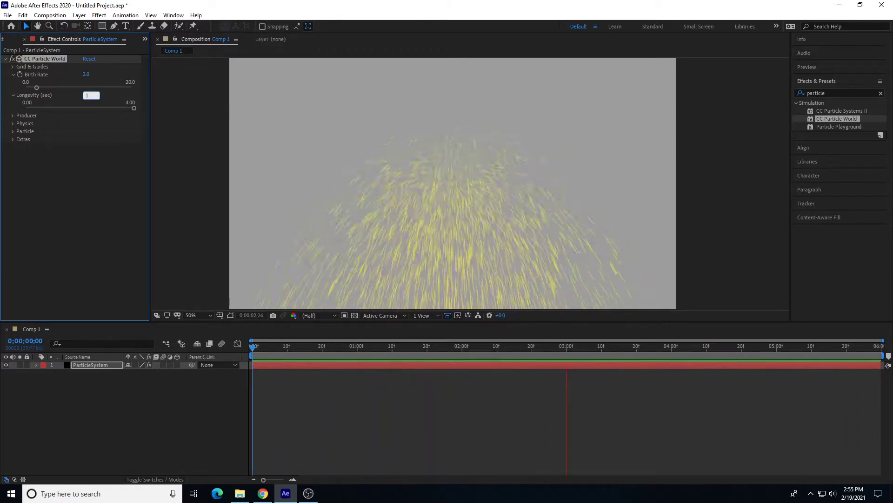
key("Return")
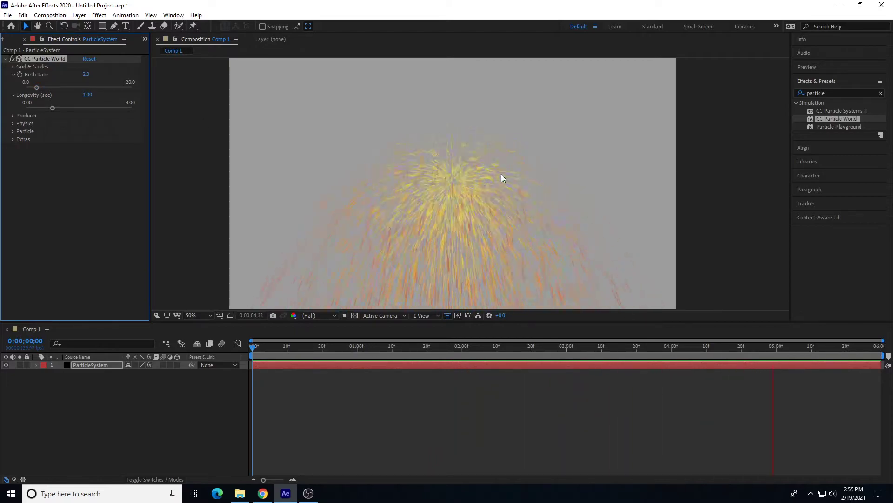
Try the 5-second Longevity again in the running preview.
left_click(87, 95)
type("5")
key("Return")
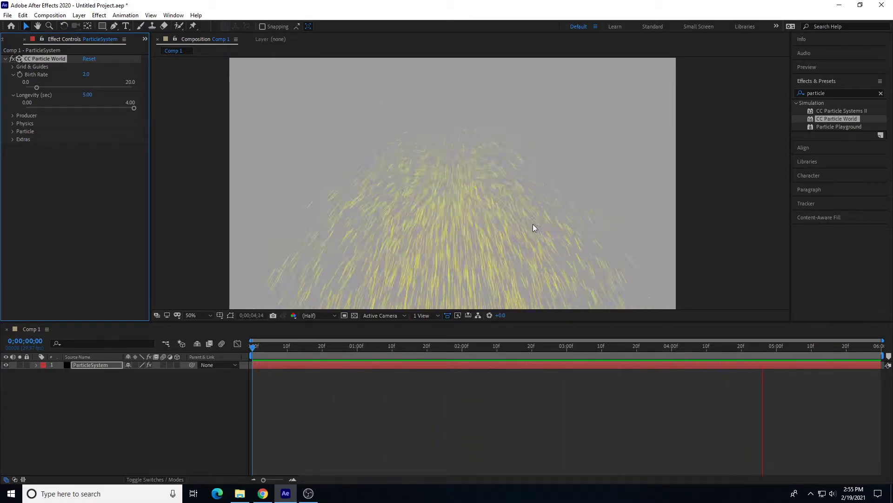
Try a Birth Rate of about 12.2 for the particles and set it back to 2.
left_click(90, 87)
left_click(88, 94)
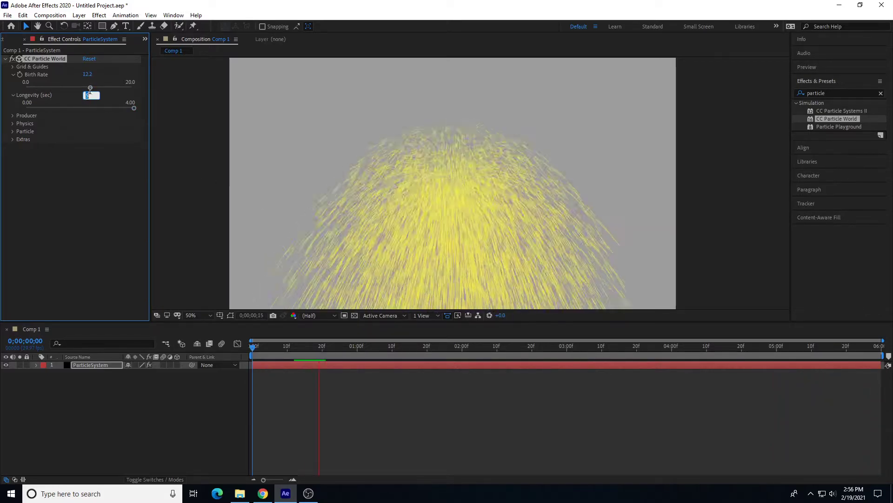
left_click(88, 76)
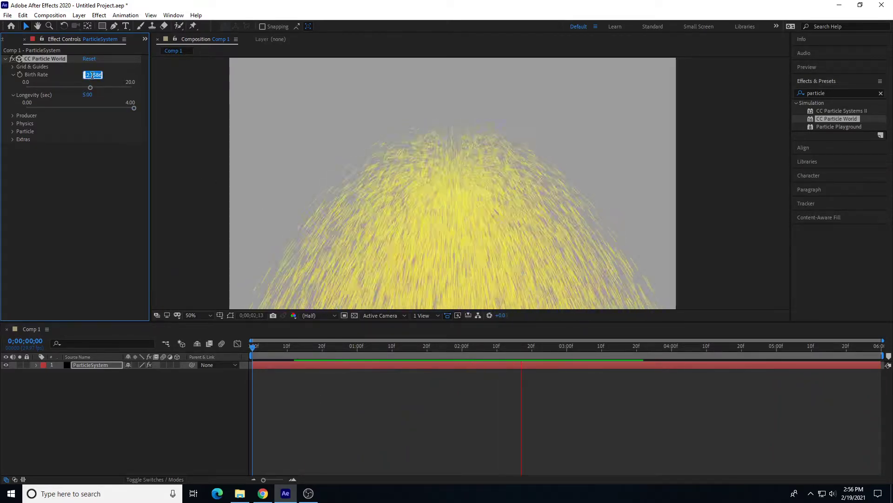
type("2")
key("Return")
Shorten the particles' Longevity to 0.1 seconds as a comparison.
left_click(89, 95)
type("0.1")
key("Return")
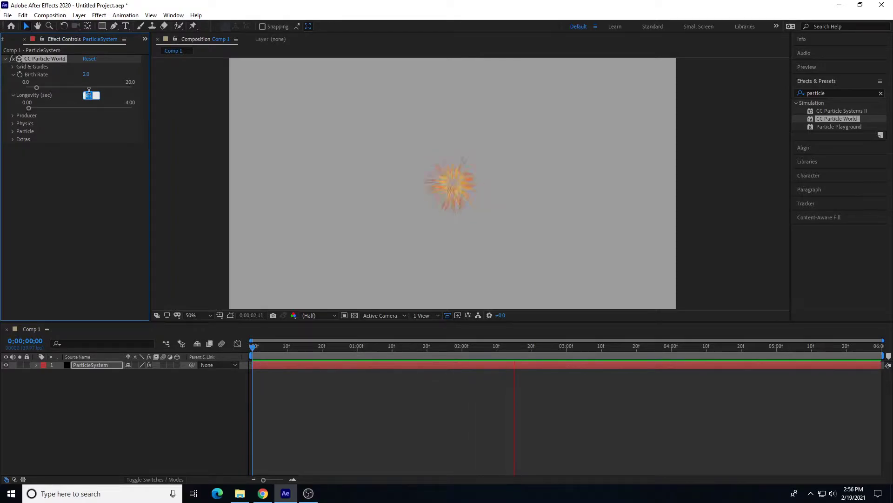
Try a Longevity of 1 second for the particles and settle on 0.8 seconds.
type("1")
key("Return")
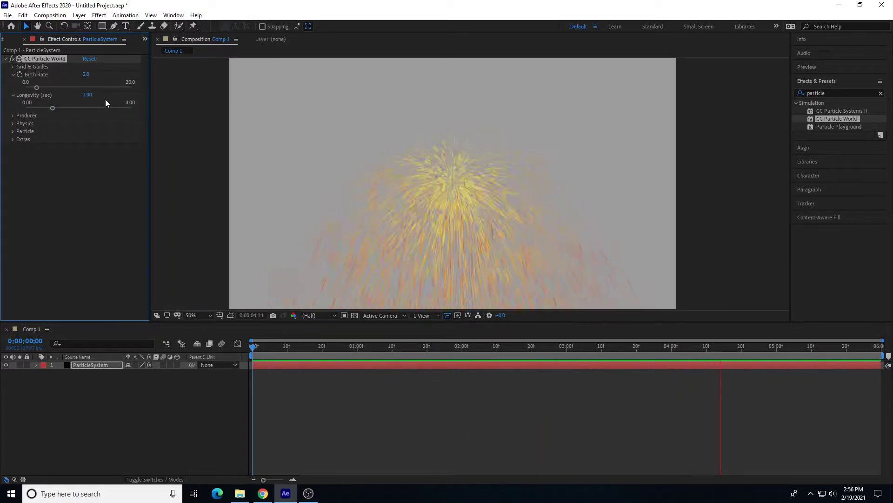
type("0.8")
key("Return")
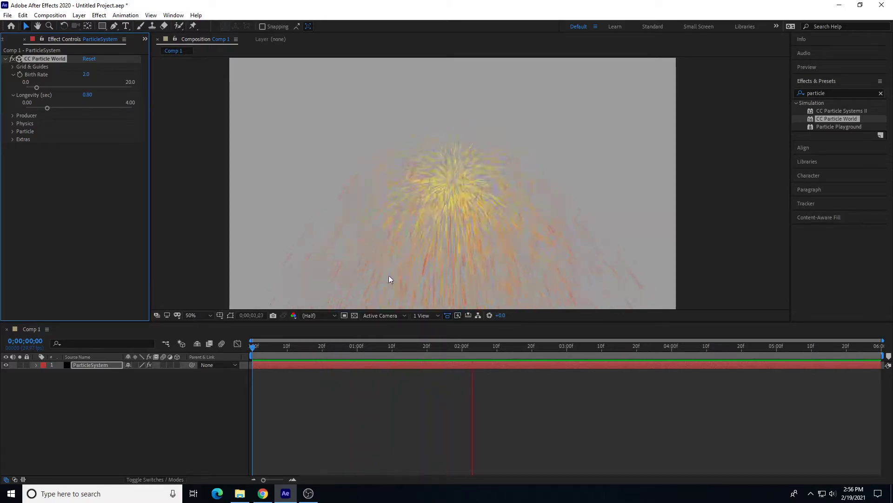
Expand the Producer settings and move the emitter to Position X 0.29, Position Y -0.14 and Position Z 1.02.
left_click(13, 116)
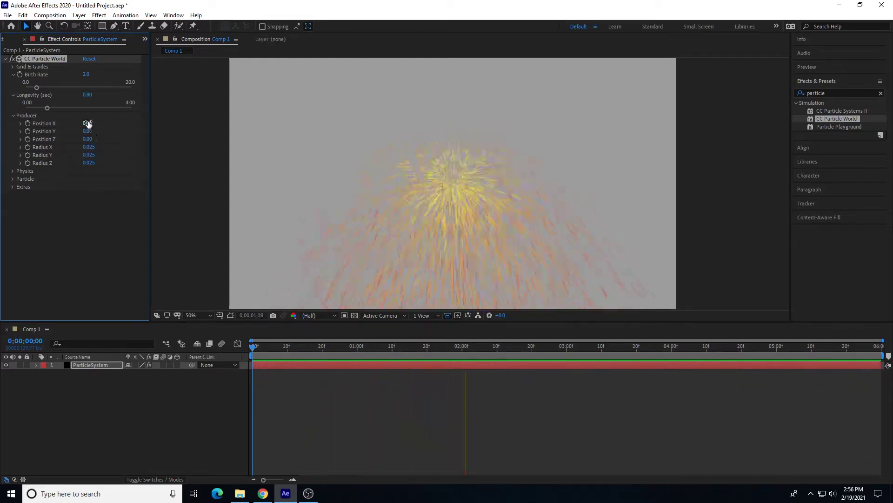
left_click_drag(90, 122, 104, 123)
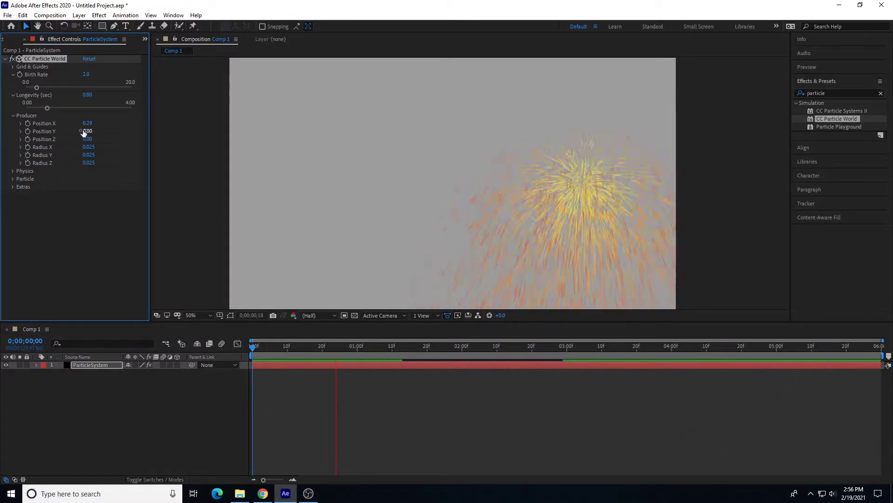
left_click_drag(88, 131, 87, 132)
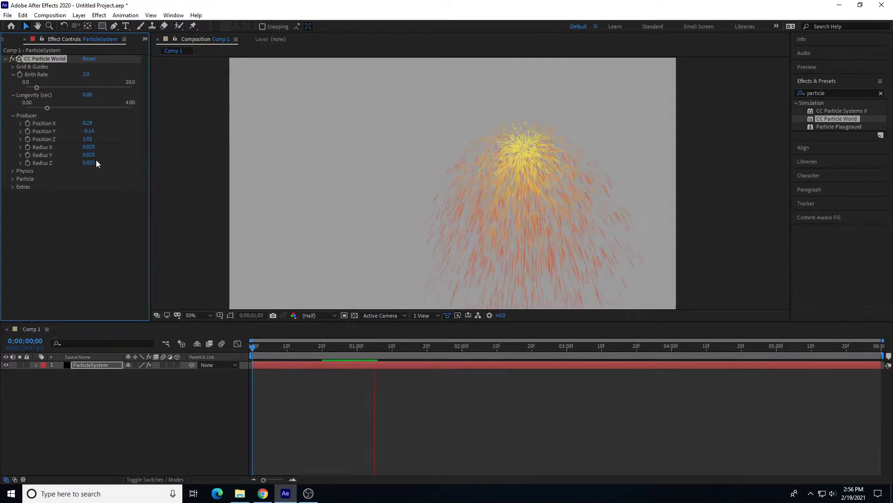
Set the producer's Position X and Position Z back to 0.
left_click(89, 139)
type("0")
key("Return")
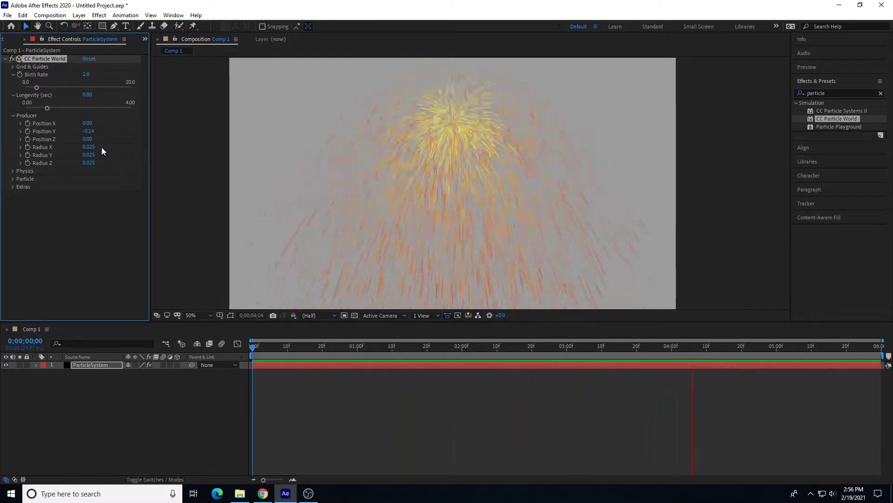
Try an enlarged producer with Radius X, Y and Z at 0.1.
left_click(89, 147)
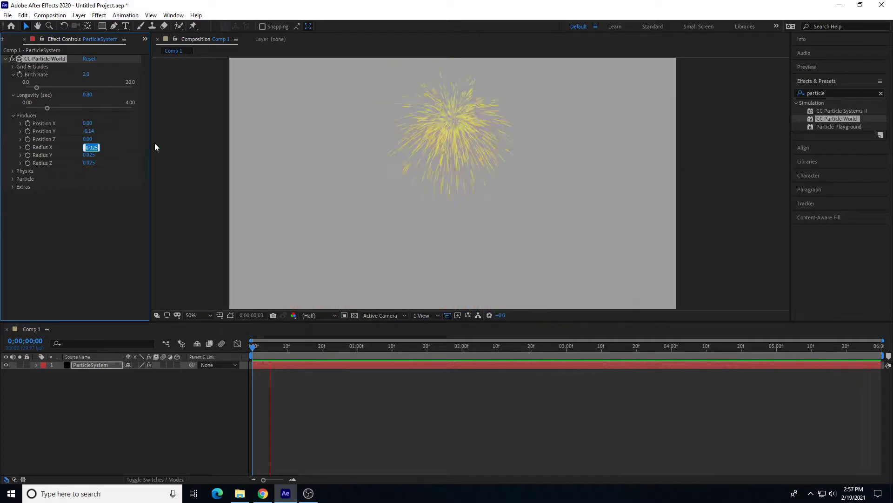
type(".5")
key("Tab")
type(".5")
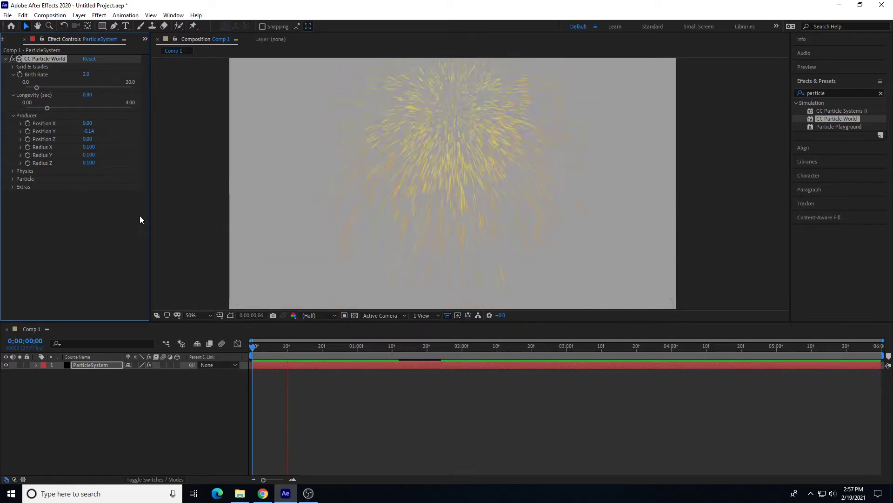
Try a small producer with Radius X, Y and Z at 0.01.
left_click(91, 147)
type("0.01")
key("Return")
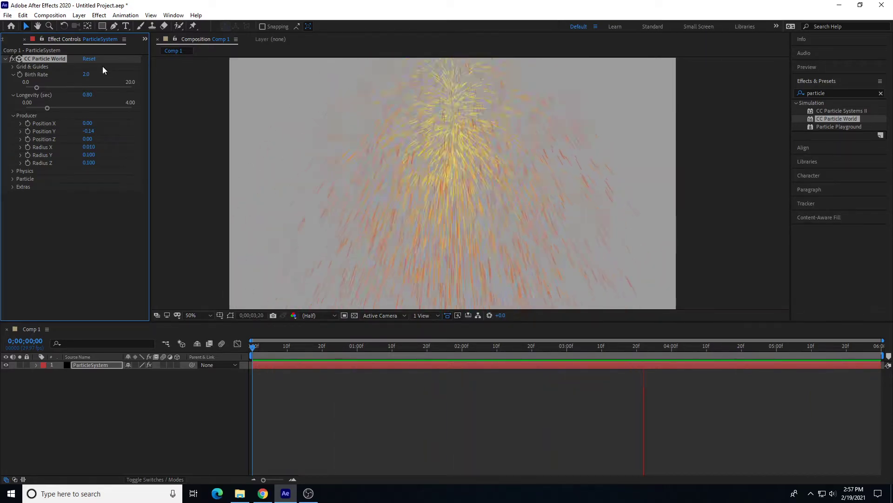
left_click(93, 155)
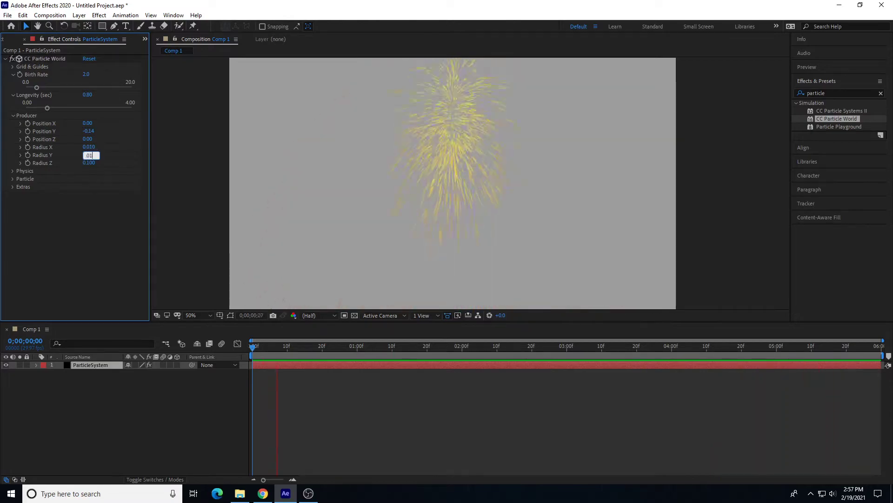
type("0.01")
key("Tab")
type(".01")
key("Return")
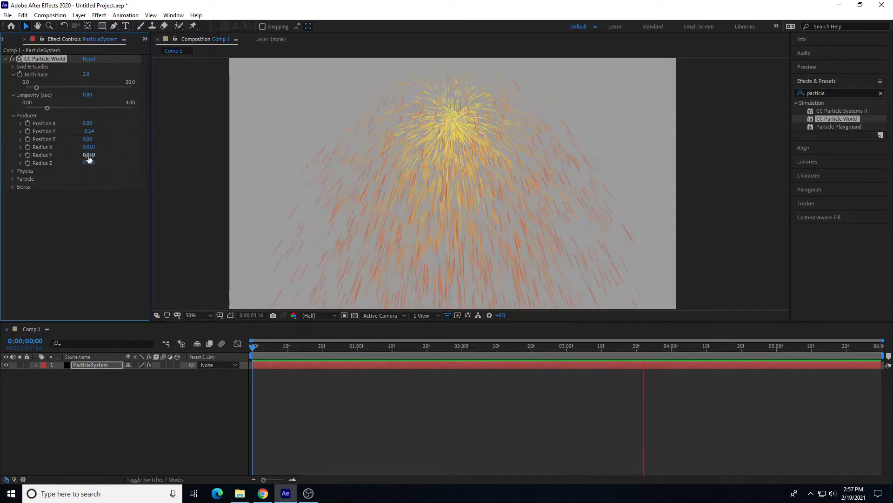
Try a producer Radius Y of 0.18 and enlarge Radius X, Y and Z to 0.25.
mouse_move(89, 154)
left_mouse_down()
mouse_move(124, 160)
mouse_move(99, 158)
left_mouse_up()
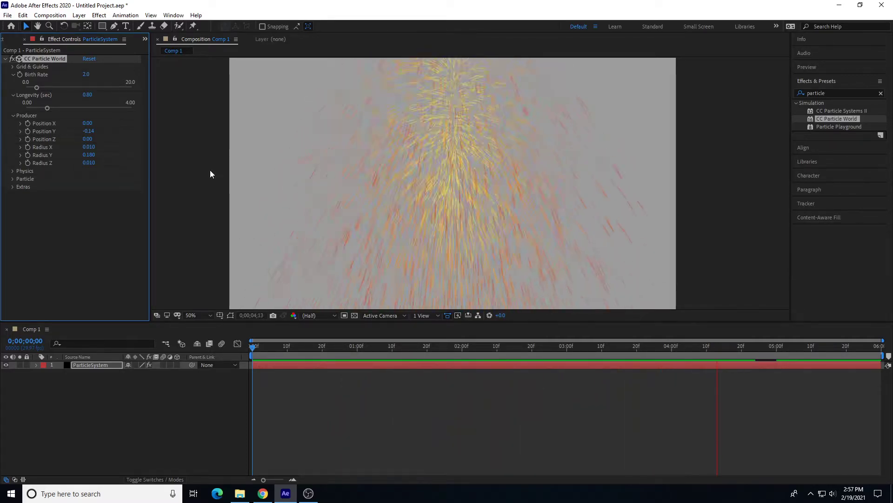
left_click(89, 146)
key("BackSpace")
type("0.18")
key("Tab")
key("Tab")
type(".25")
key("Return")
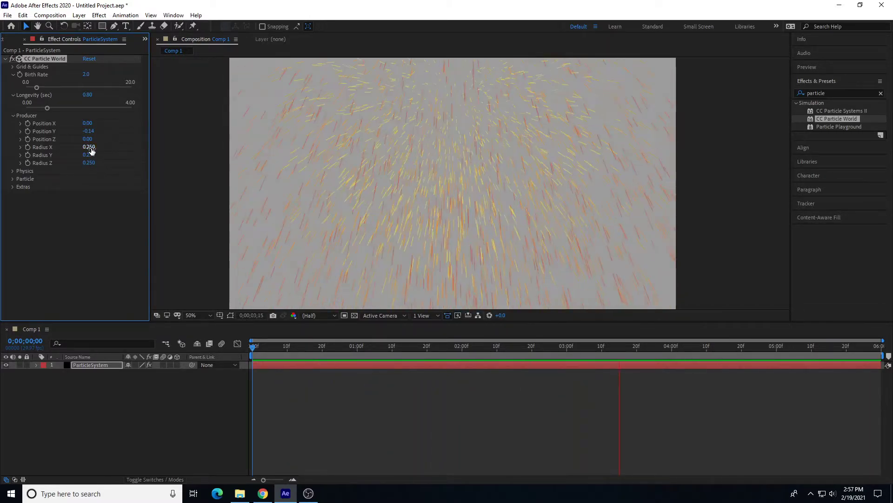
Set the producer's Radius X, Y and Z to 0.025.
key("BackSpace")
type(".025")
key("Tab")
type(".025")
key("Tab")
type(".025")
key("Return")
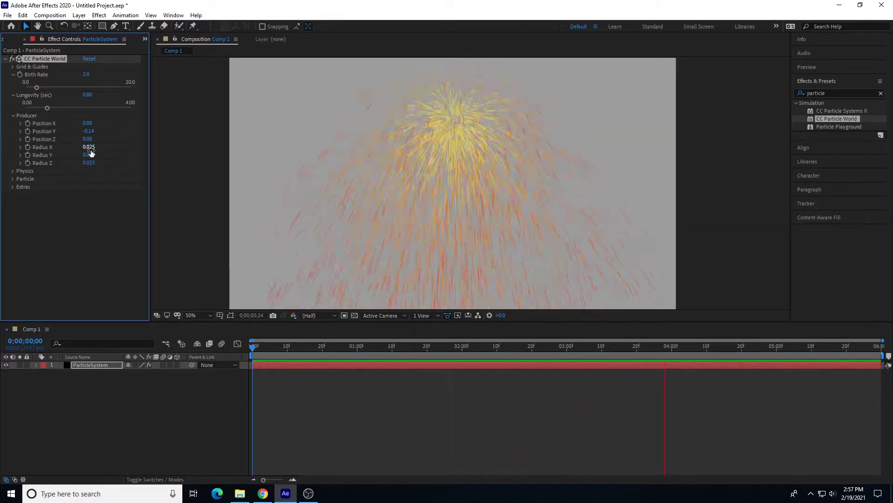
Expand the Physics settings and change the particle Animation type to Direction Axis.
left_click(13, 171)
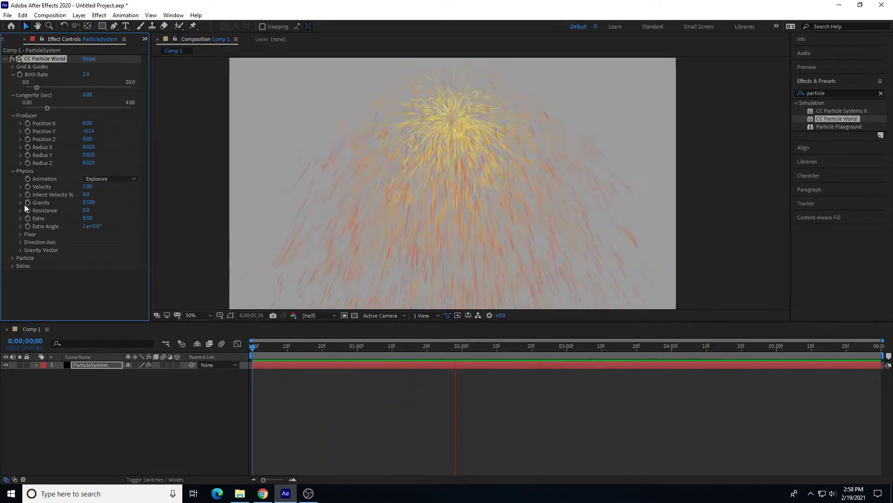
left_click(86, 186)
left_click(99, 180)
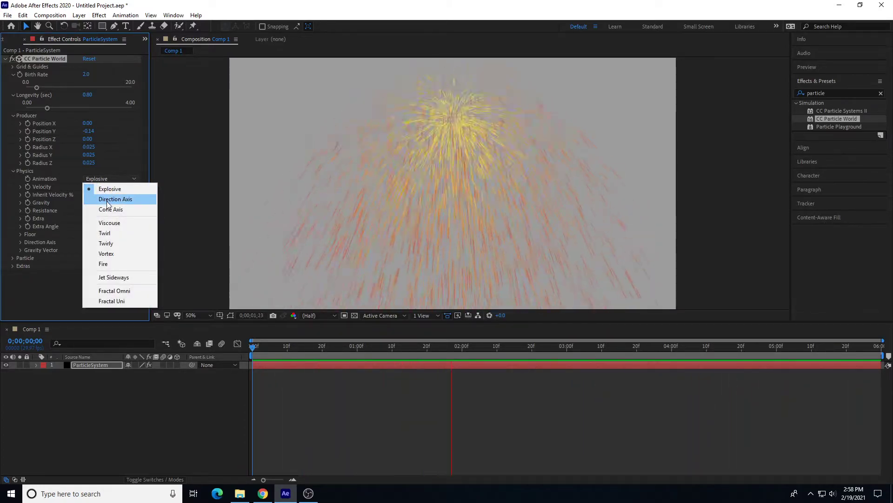
left_click(108, 199)
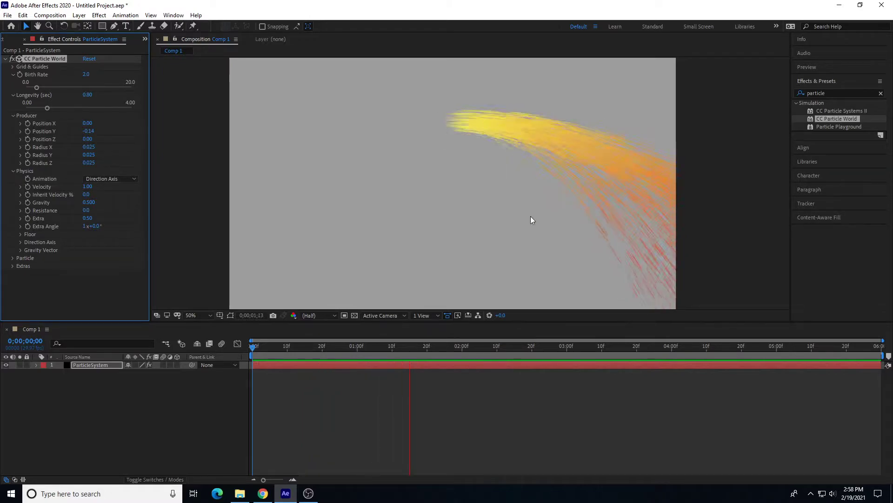
Try the Cone Axis and Viscouse animation types in the Physics settings.
left_click(100, 177)
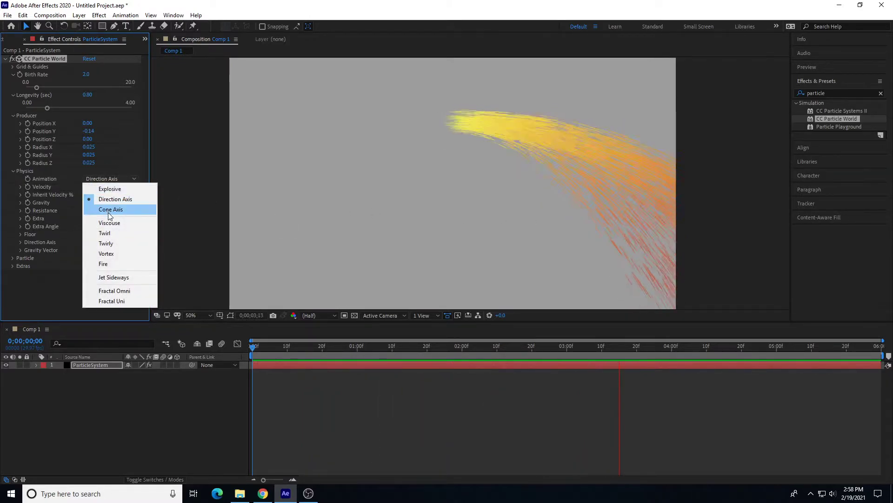
left_click(108, 212)
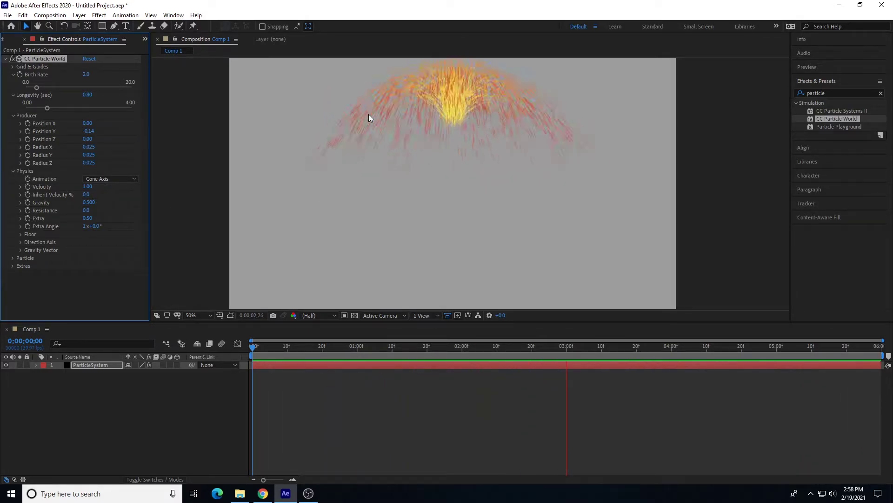
left_click(127, 179)
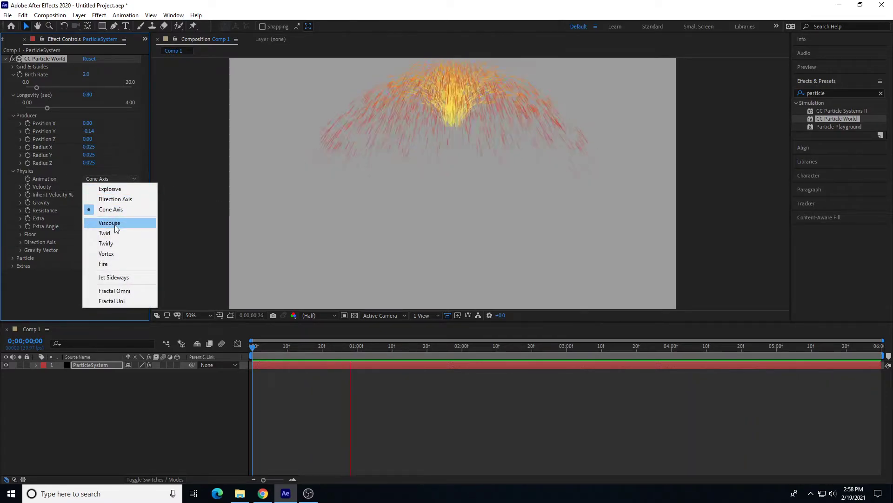
left_click(114, 224)
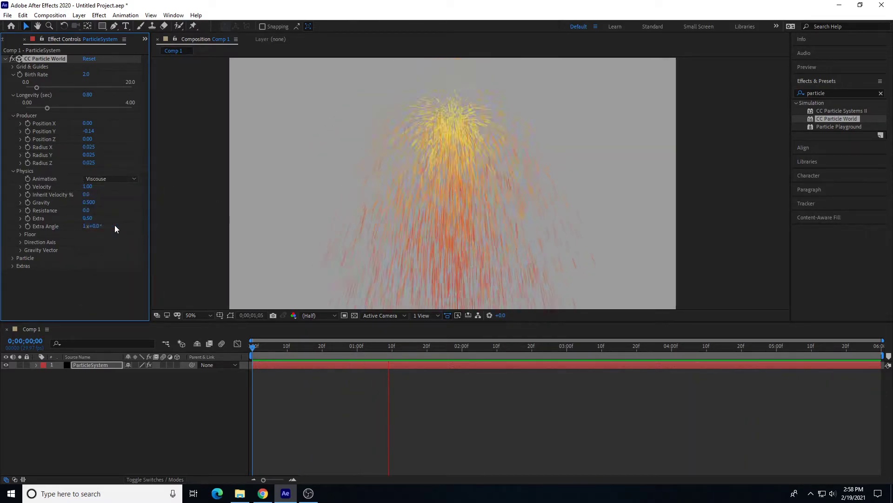
Switch the Physics animation type to Explosive and back to Viscouse to compare the two.
left_click(99, 181)
left_click(104, 189)
left_click(106, 179)
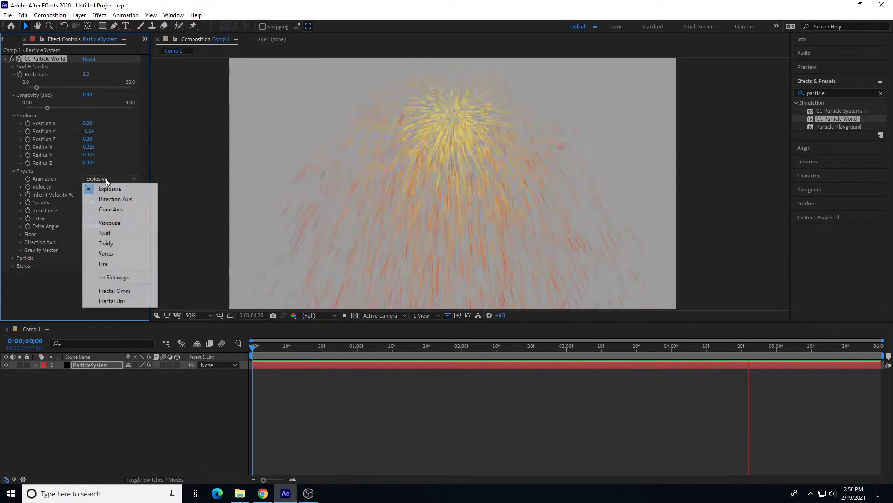
left_click(104, 221)
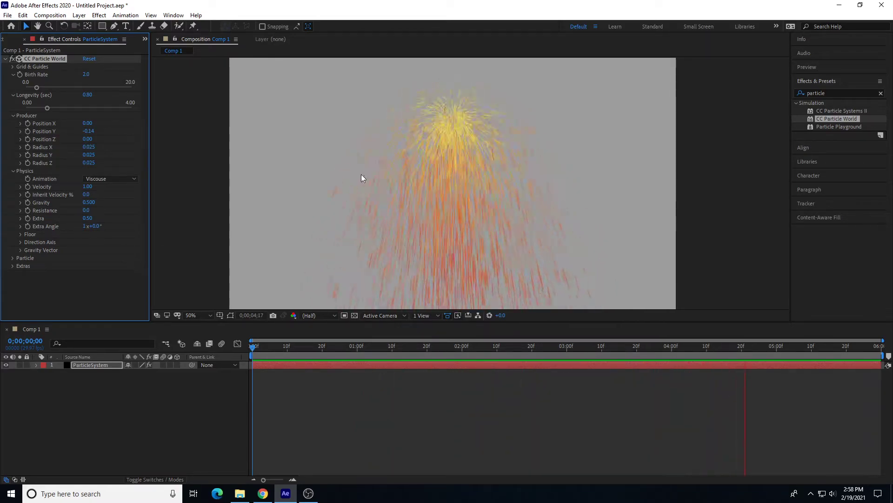
Try the Twirl and Twirly animation types for the particles.
left_click(99, 177)
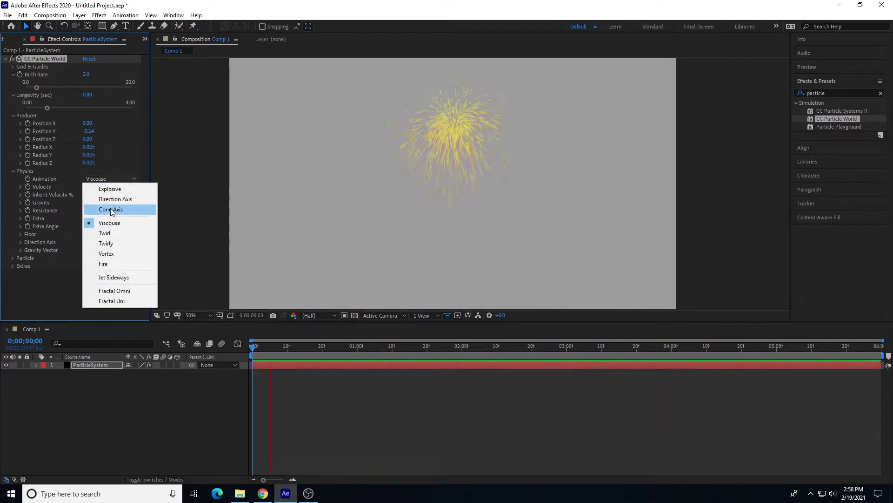
left_click(115, 233)
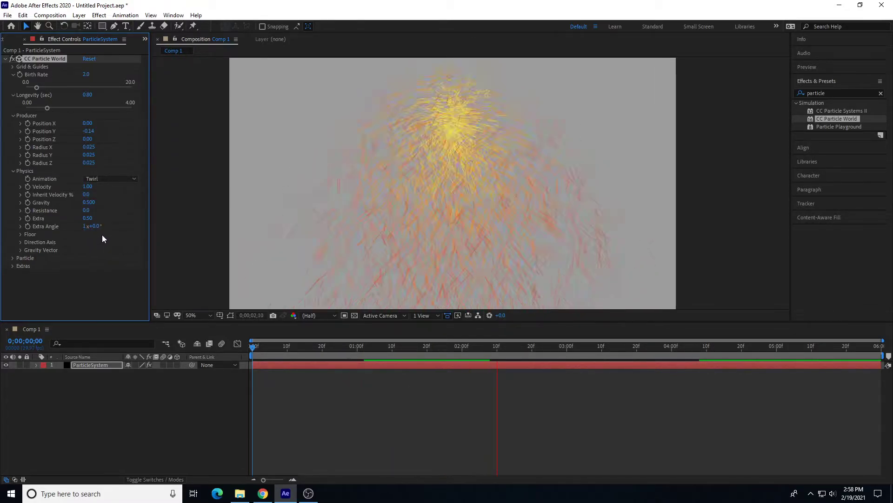
left_click(114, 178)
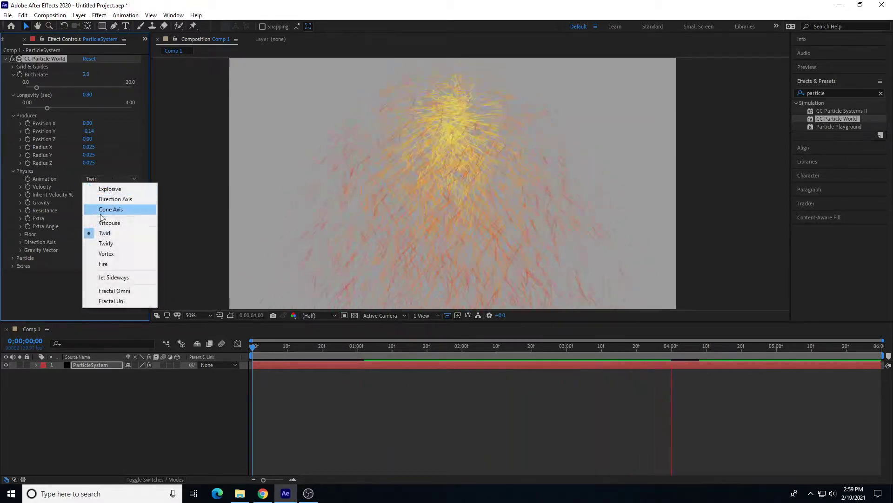
left_click(106, 243)
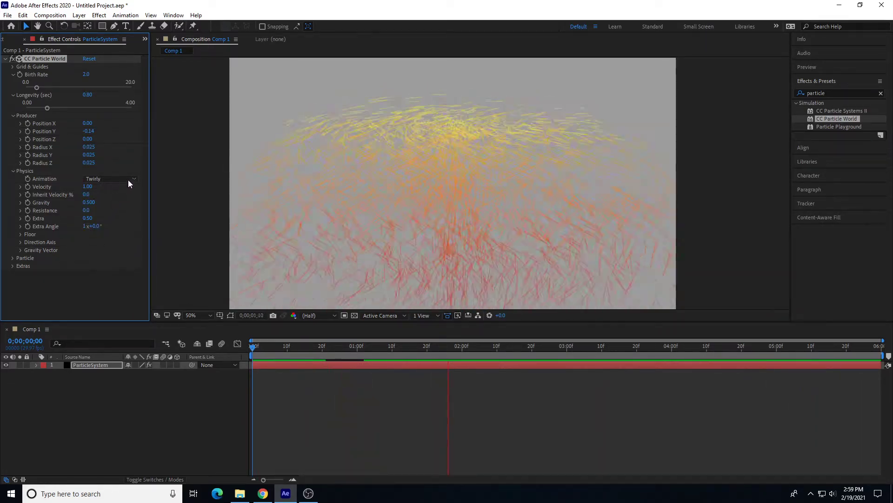
Try the Vortex animation type with the producer's Position Y at 0.5 and at 0.
left_click(128, 180)
left_click(108, 255)
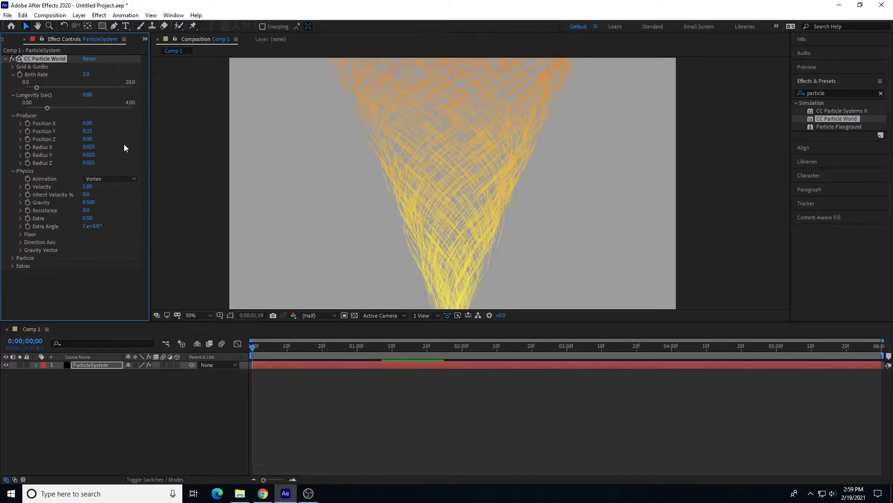
left_click(89, 133)
type("0.5")
key("Return")
left_click(88, 131)
type("0")
key("Return")
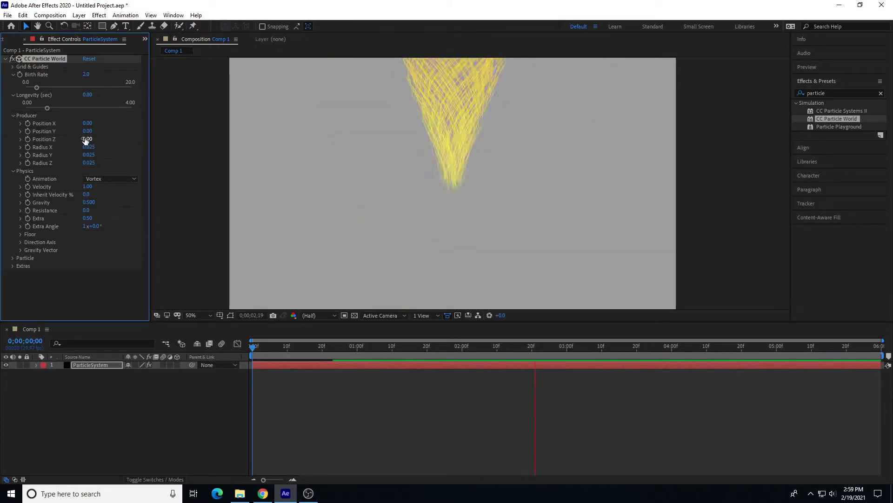
Try the Fire animation type with the producer's Position Y at 0.21.
left_click(101, 178)
left_click(120, 264)
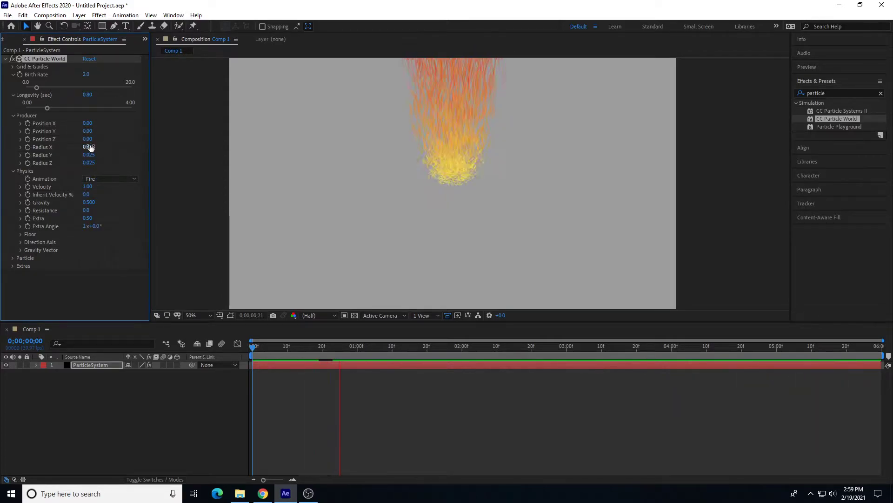
left_click_drag(86, 132, 97, 135)
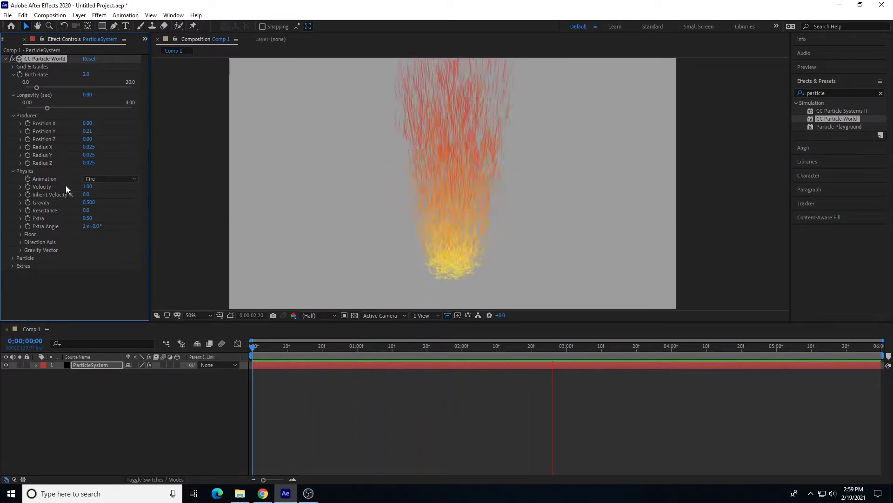
Try the Jet Sideways animation type with the producer's Position Y at -0.20.
left_click(97, 179)
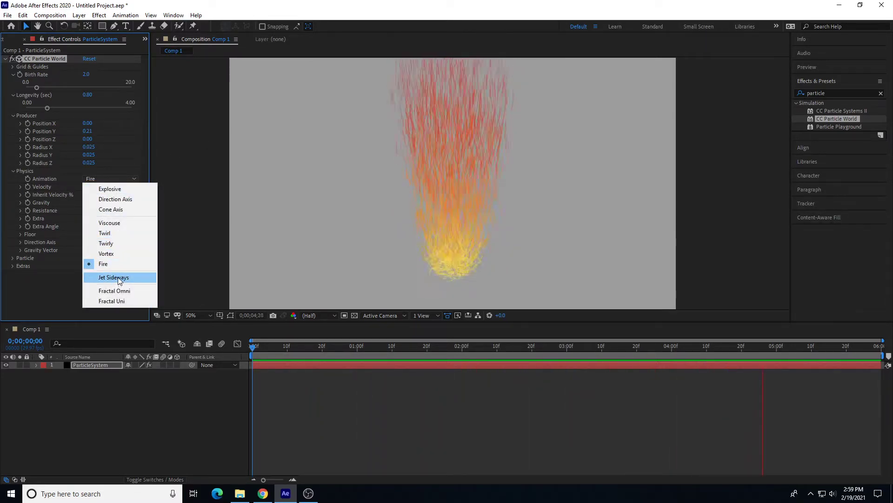
left_click(117, 278)
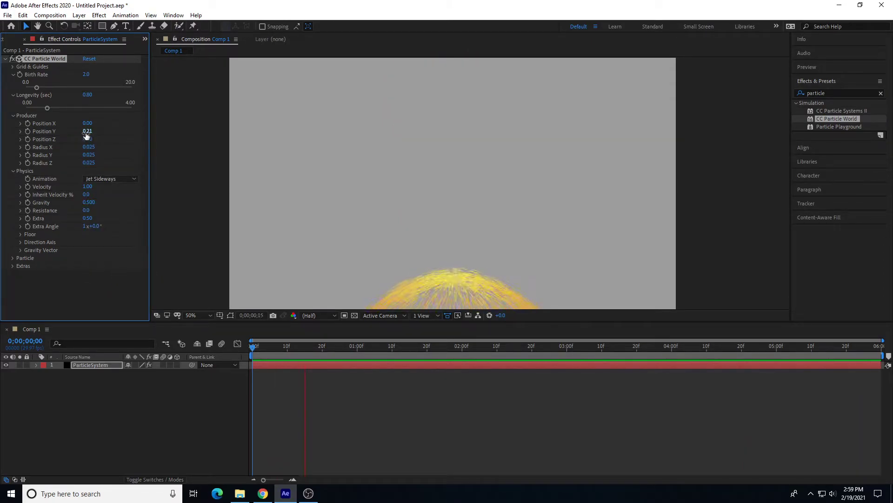
left_click_drag(90, 132, 68, 133)
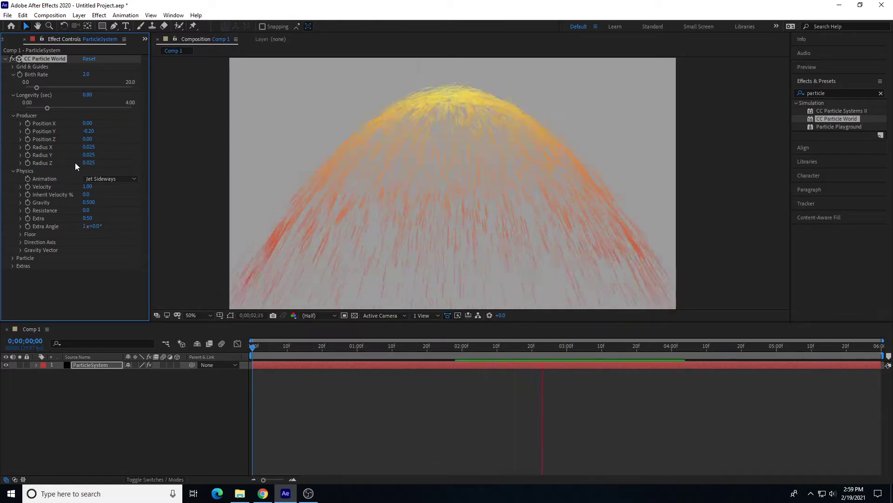
Try the Fractal Omni and Fractal Uni animation types with producer Position Y at 0, and return the animation to Explosive.
left_click(111, 184)
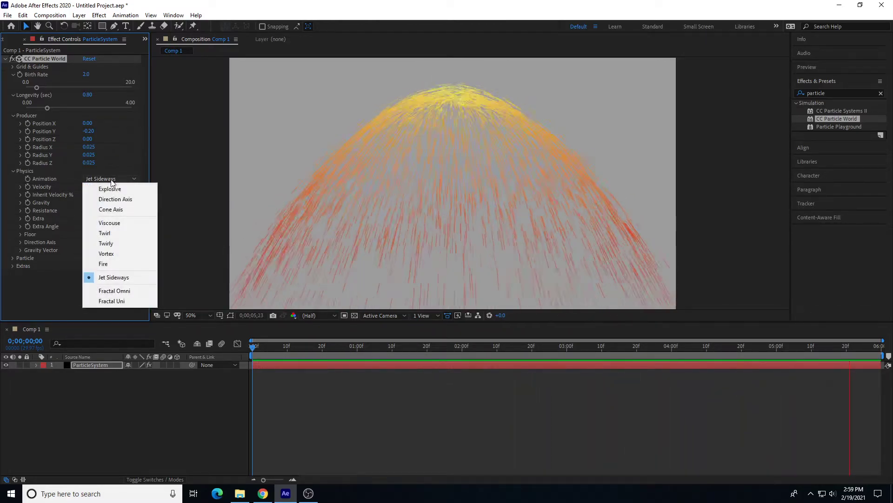
left_click(115, 292)
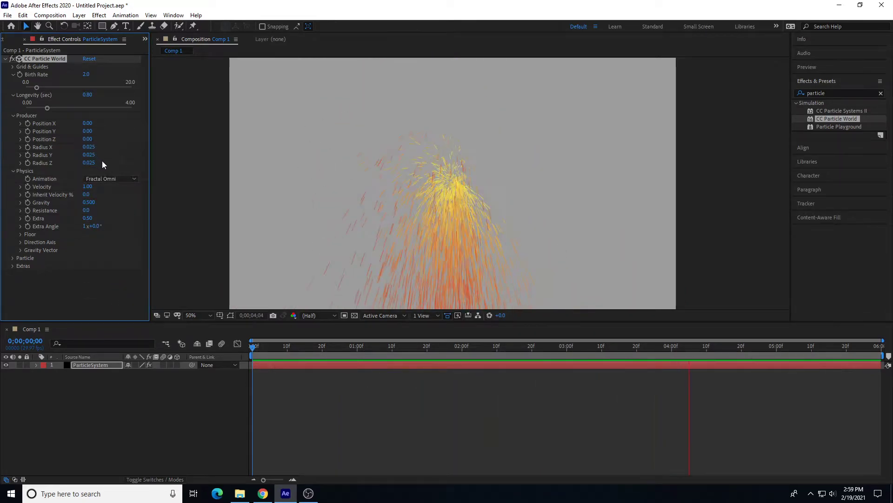
left_click(107, 180)
left_click(116, 299)
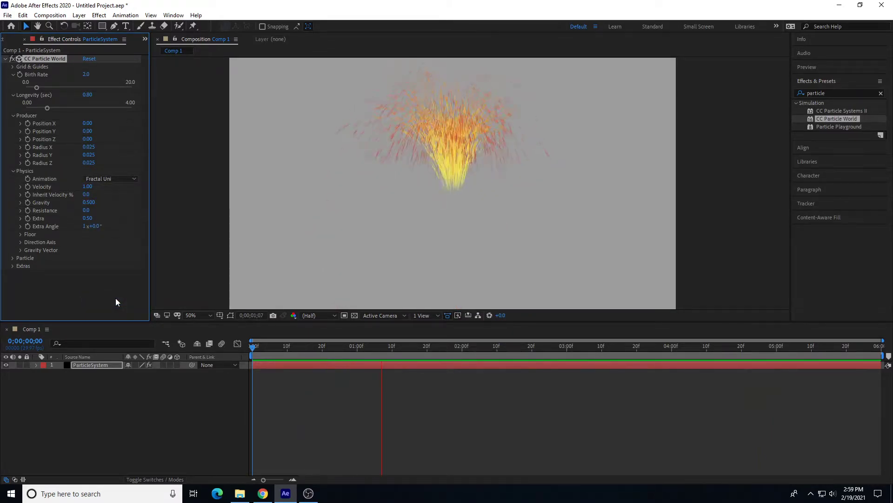
left_click(117, 180)
left_click(117, 190)
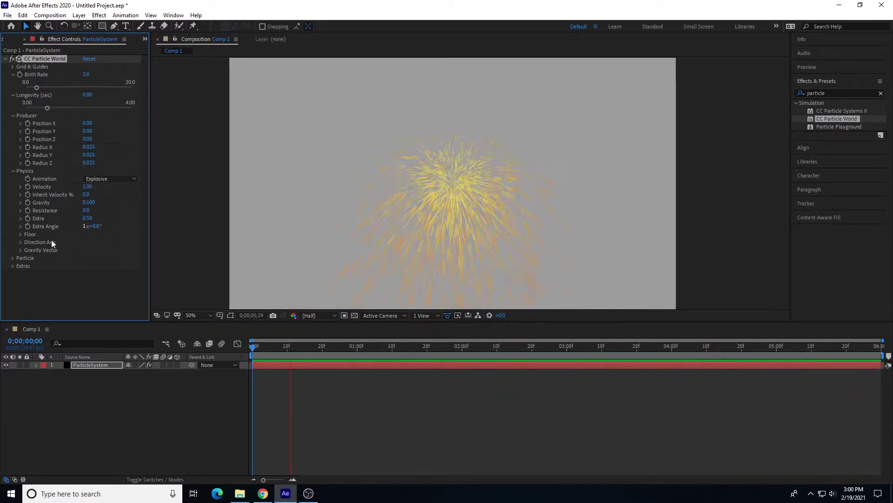
Try particle Velocity values of 2 and 0.1, and restore the Velocity to 1.
left_click(88, 187)
type("2")
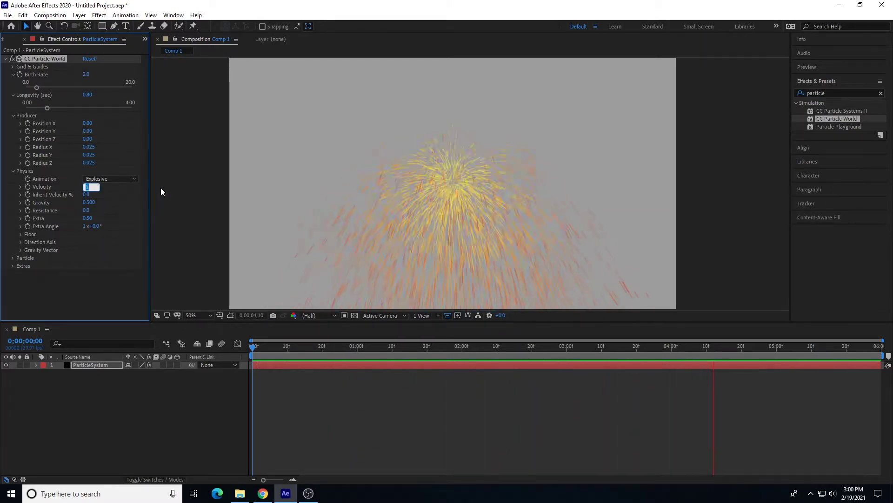
key("Return")
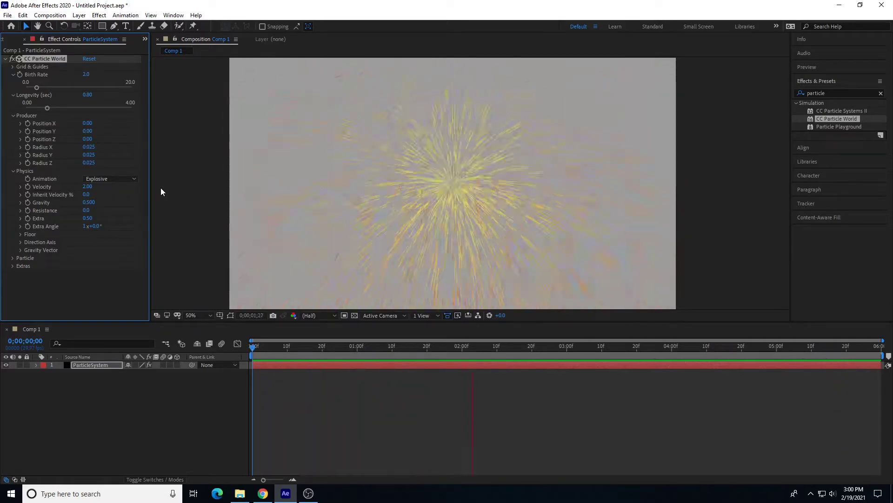
left_click(88, 187)
type("0.1")
key("Return")
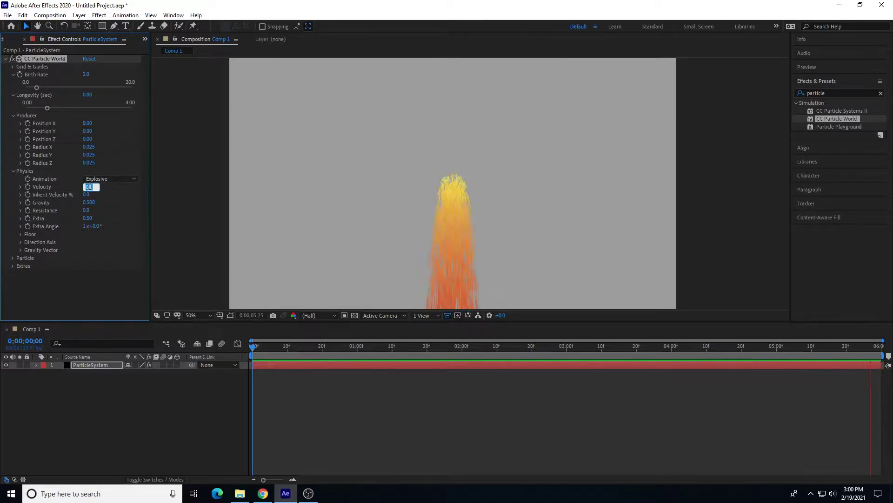
type("1")
key("Return")
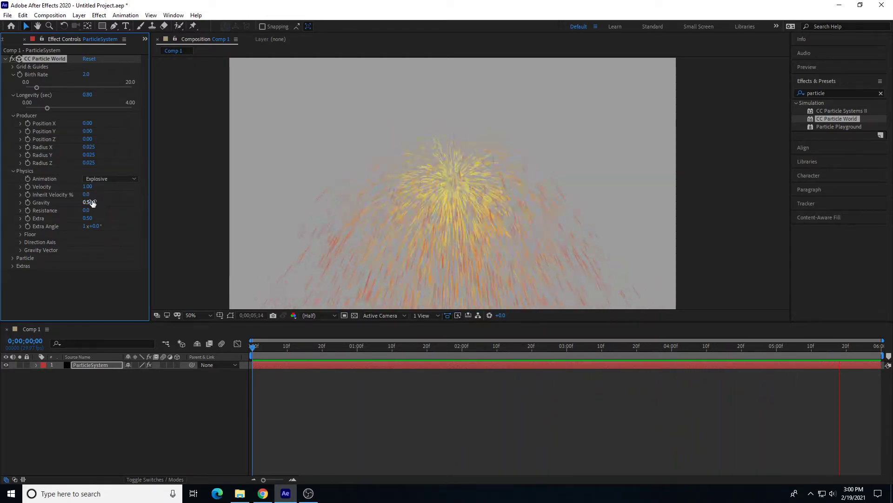
Try an Inherit Velocity of 62% and reset it to 0.
left_click_drag(87, 194, 117, 199)
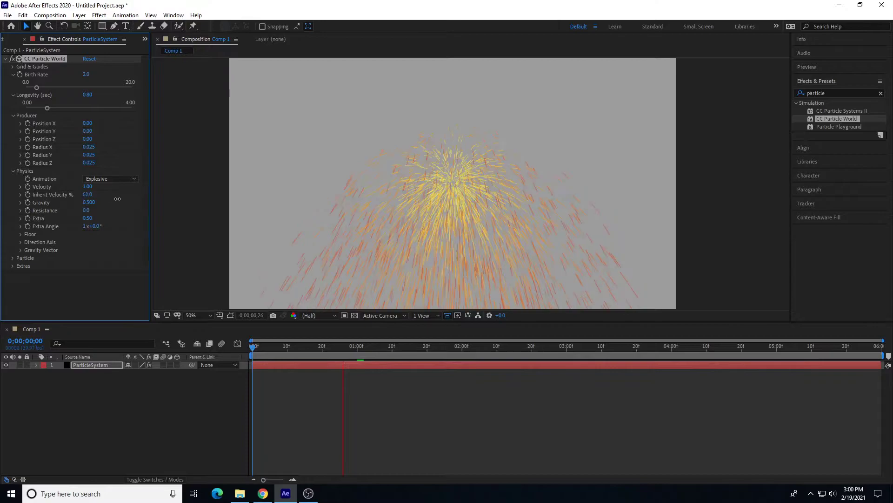
left_click(89, 194)
key("Return")
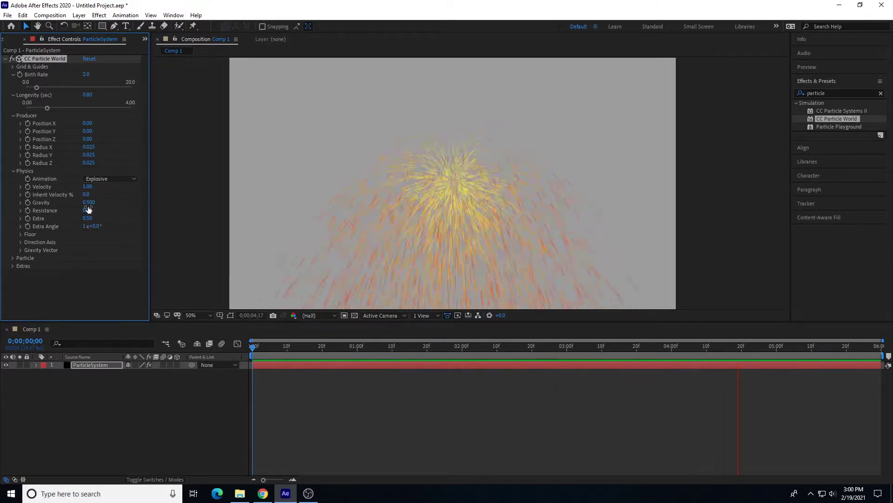
Try the explosion with a Gravity of 0 and restore the Gravity to 0.5.
left_click(88, 203)
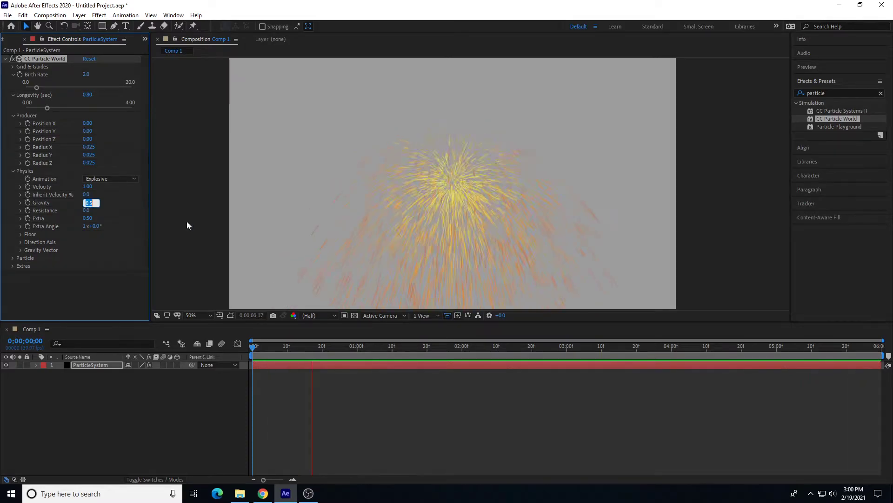
type("0")
key("Return")
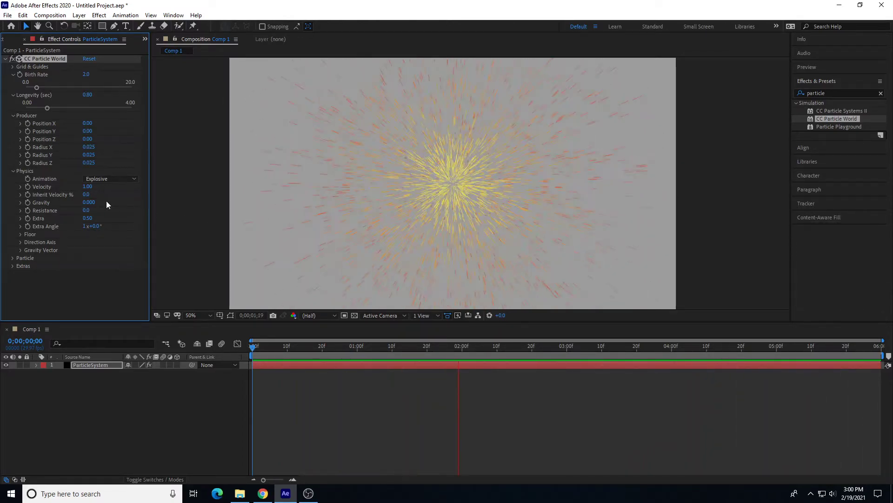
type(".5")
key("Return")
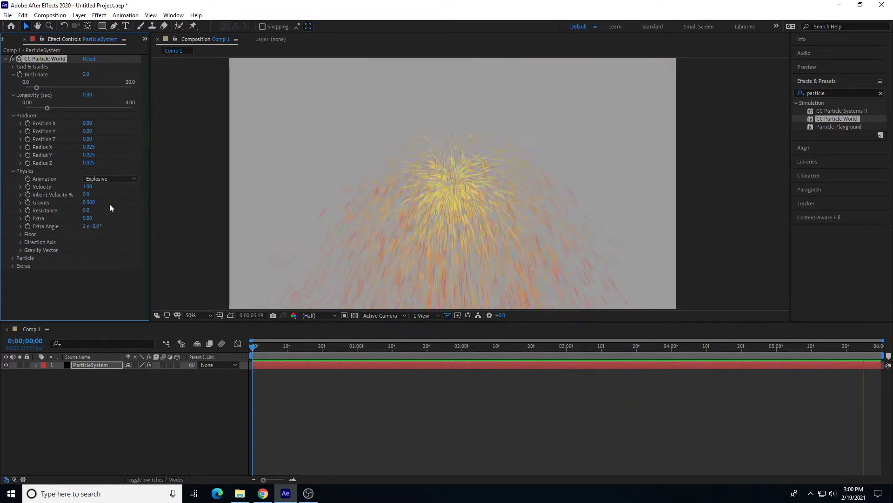
Try a Gravity of 2 and raise the Gravity to 5.
left_click(91, 202)
type("2")
key("Return")
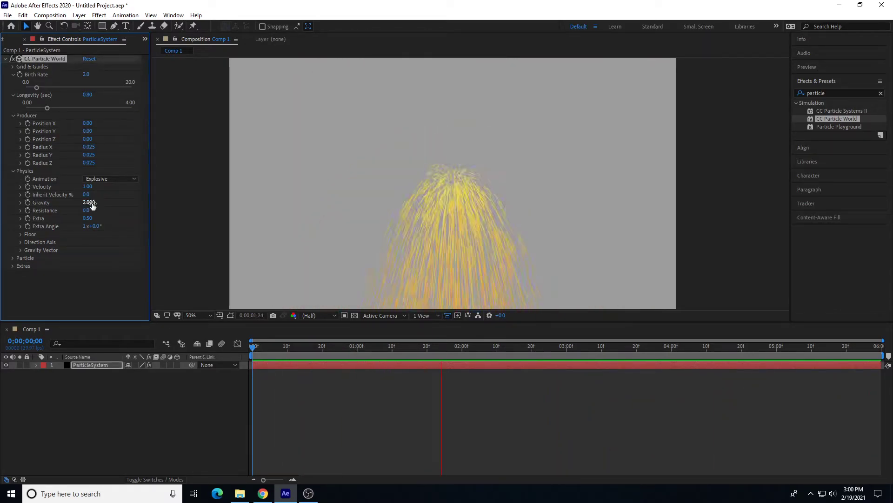
left_click(90, 202)
type("5")
key("Return")
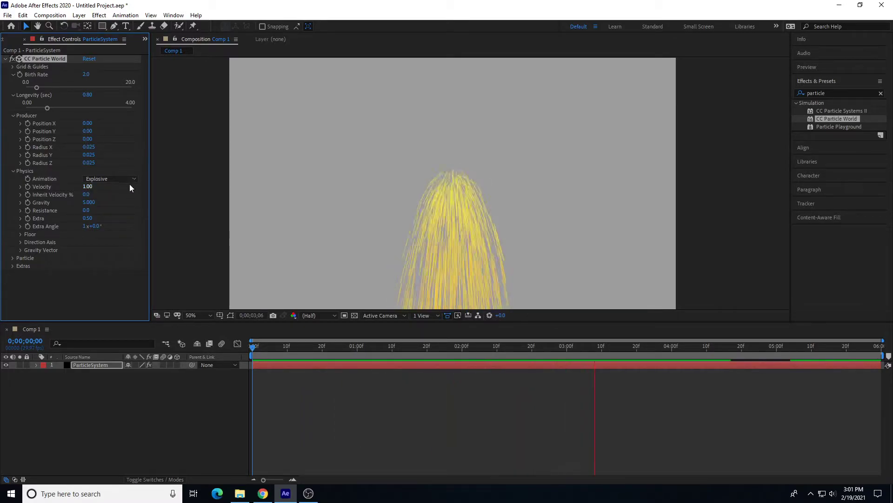
Try a particle Velocity of 5, and restore the Velocity to 1 and the Gravity to 0.5.
left_click(93, 187)
type("5")
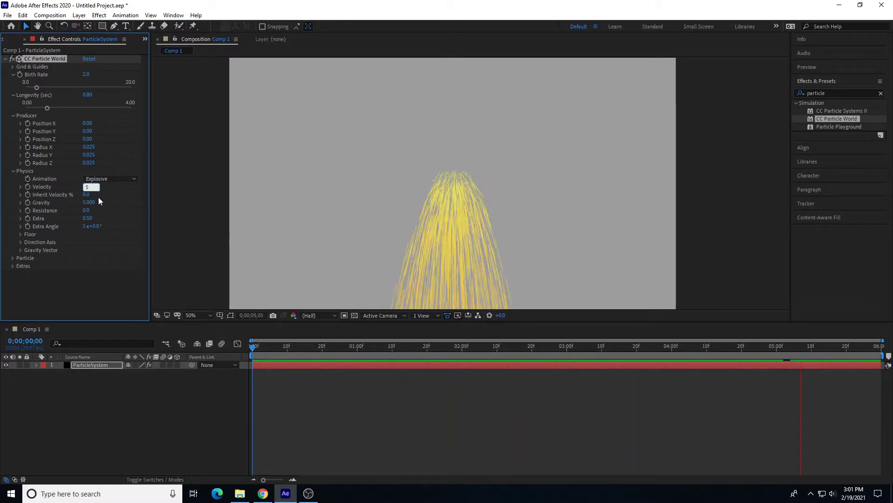
key("Return")
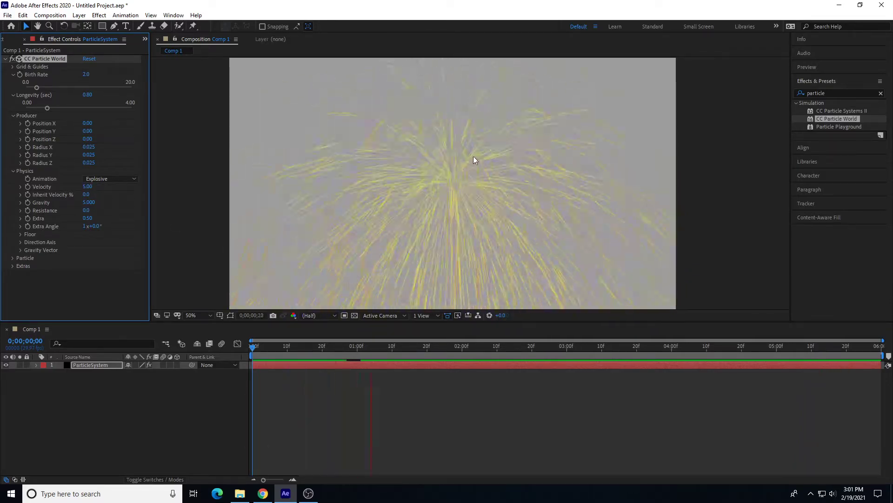
left_click(87, 187)
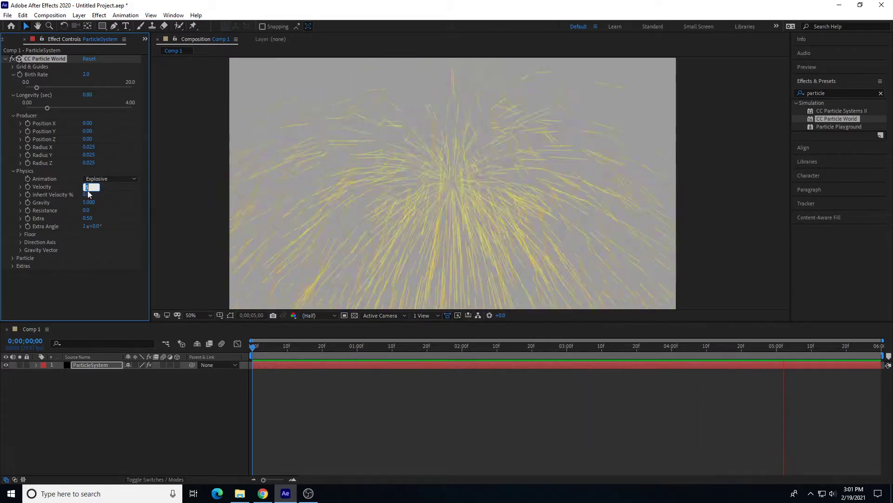
type("1")
key("Return")
left_click(88, 203)
type("0.5")
key("Return")
Try the explosion with both the Velocity and the Gravity set to 0.1.
left_click(88, 186)
type("0.1")
key("Return")
left_click(92, 202)
type("0.1")
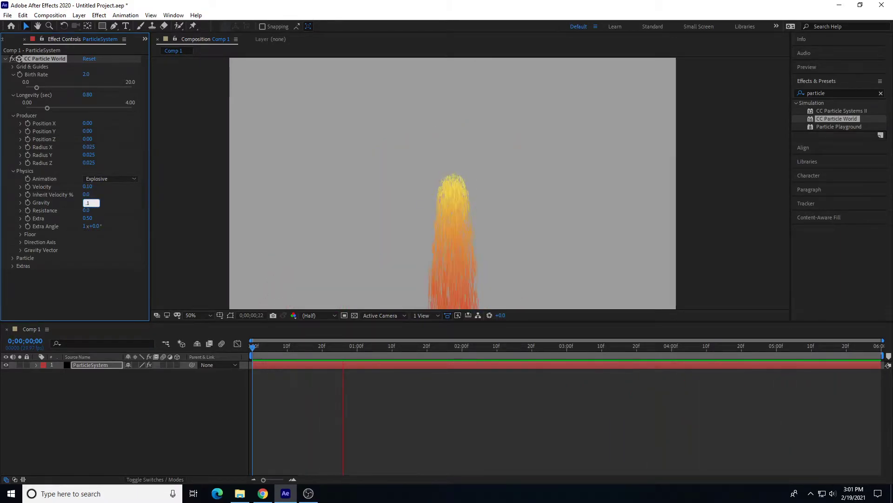
key("Return")
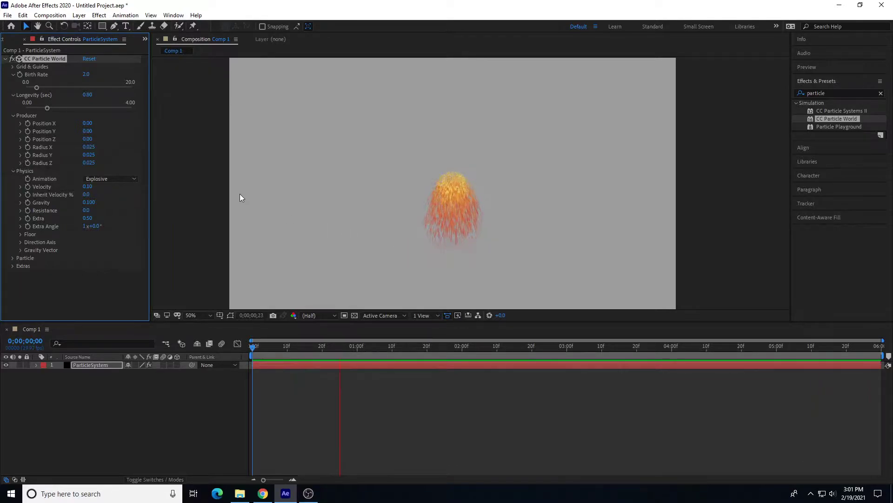
Try a particle Longevity of 2 seconds and reduce it to 1 second.
left_click(88, 95)
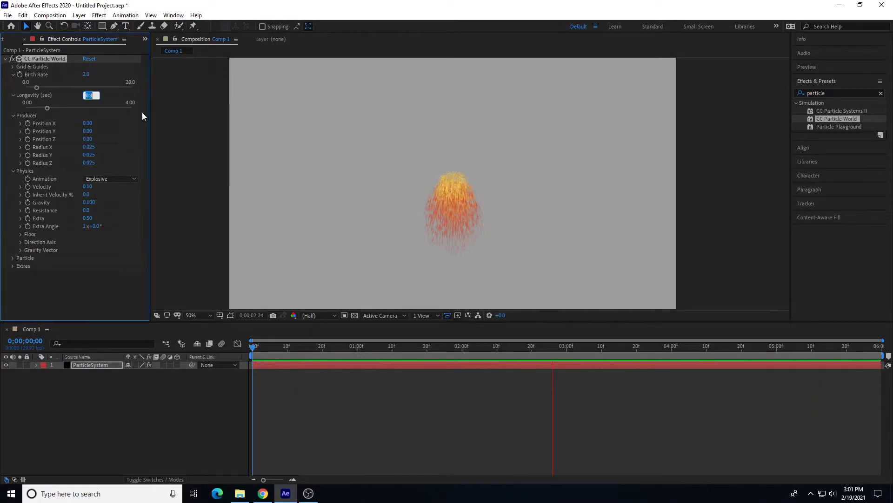
type("2")
key("Return")
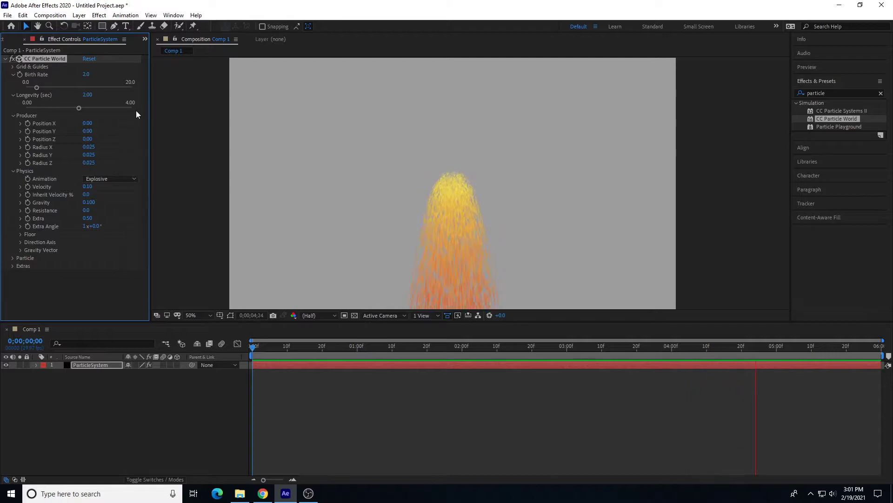
left_click(87, 95)
type("1")
key("Return")
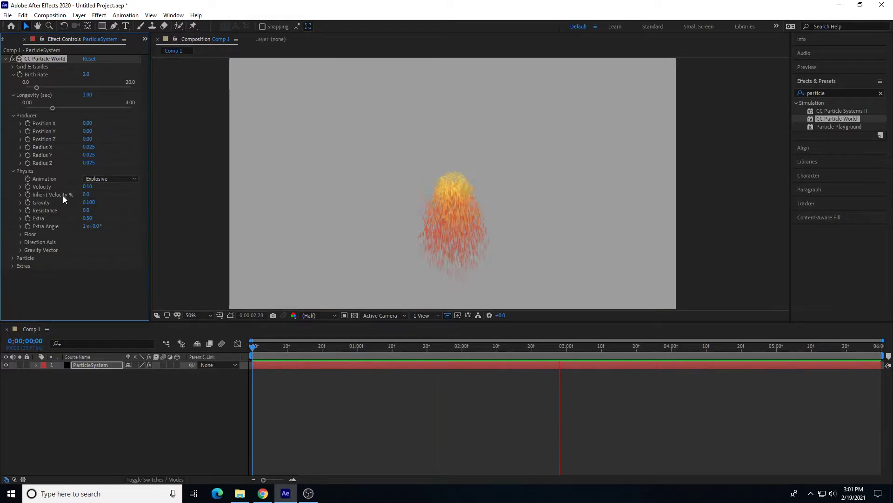
Try a different Extra Angle in the Physics settings and reset its degrees to 0.
left_click(87, 210)
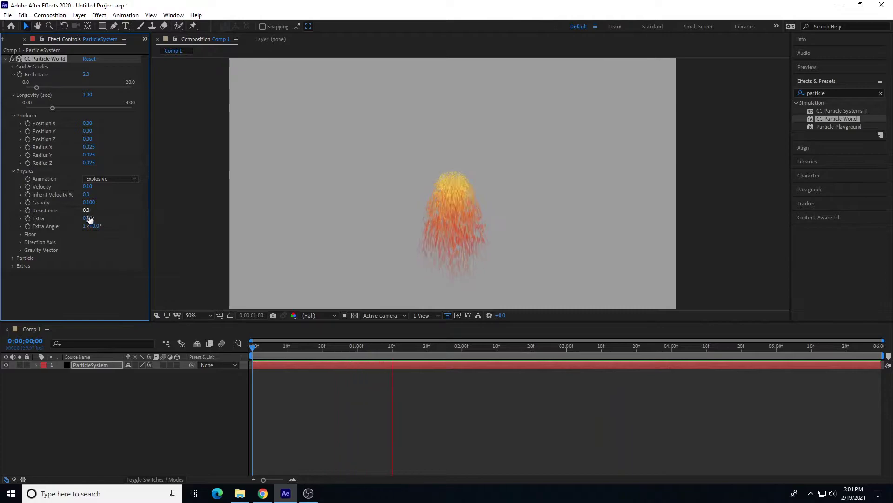
left_click_drag(96, 228, 151, 232)
left_click(98, 226)
type("0")
key("Return")
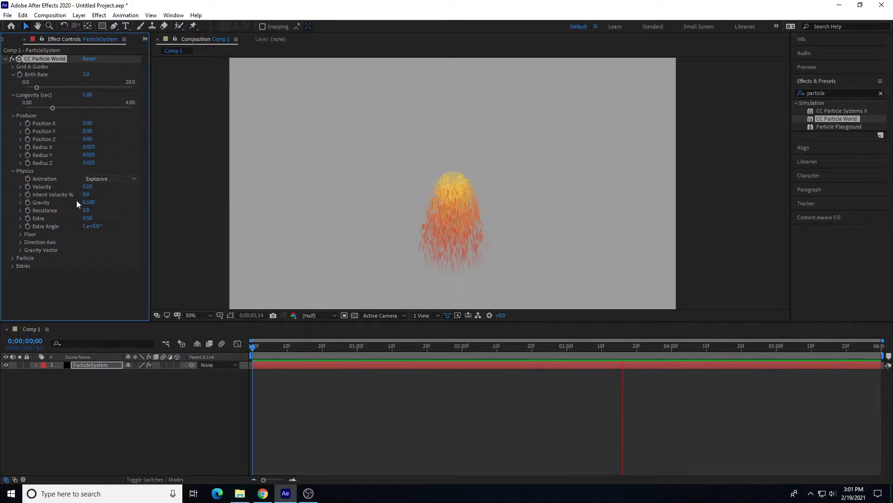
Expand the Particle settings group of CC Particle World and look through its options.
left_click(13, 258)
scroll(13, 260, "down", 3)
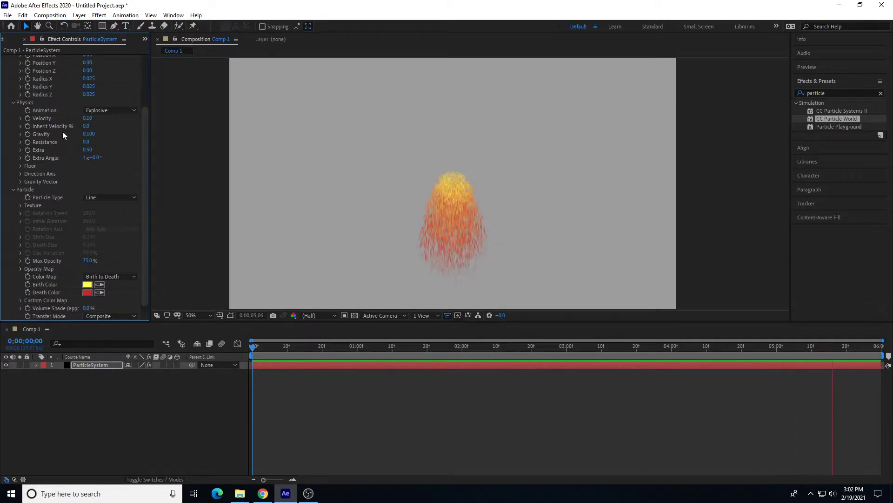
scroll(48, 205, "down", 1)
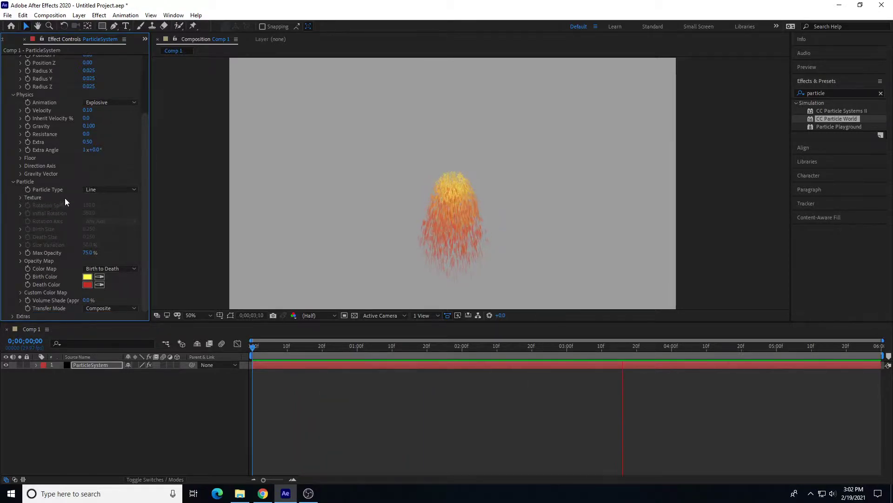
Set the particle Velocity to 1 and the Gravity to 0.5 in the Physics settings.
scroll(44, 219, "up", 3)
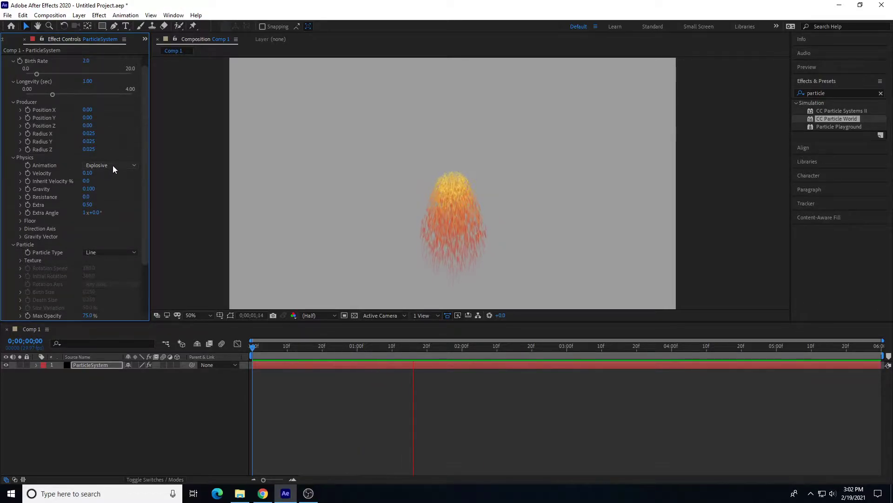
left_click(89, 174)
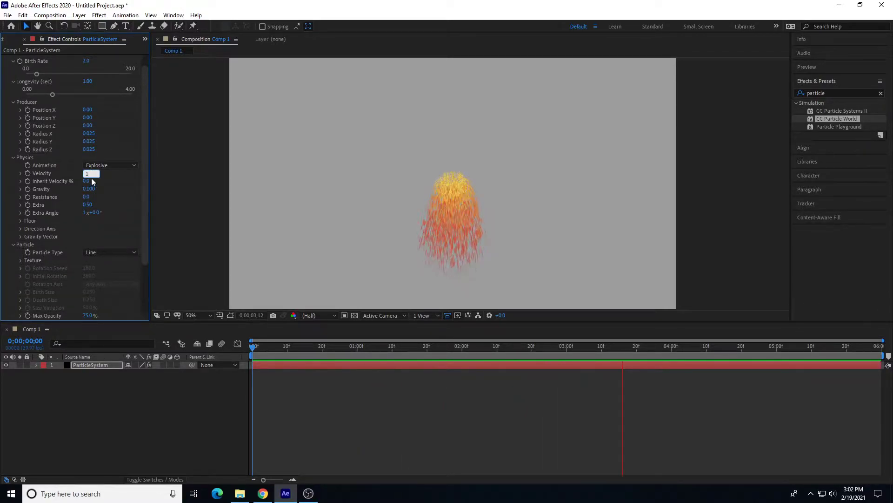
key("Return")
left_click(89, 189)
type(".5")
key("Return")
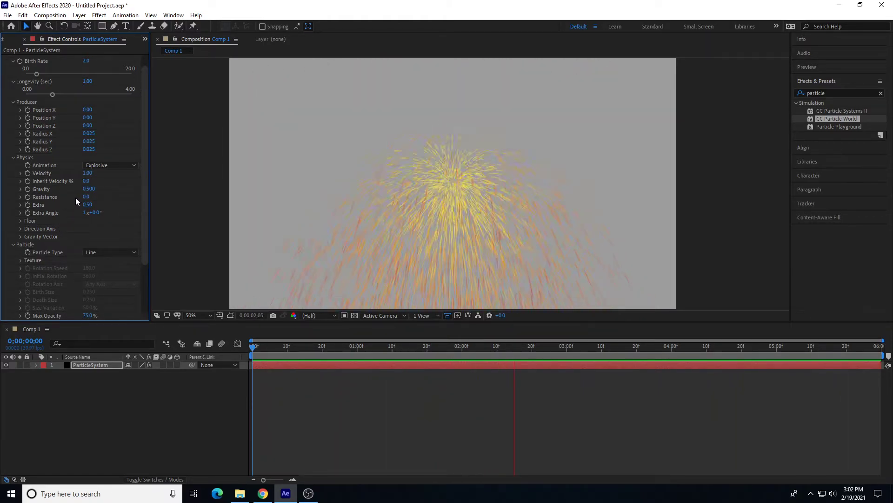
Inspect the line particles up close at frame 0;00;00;19 and try the Star particle type.
scroll(65, 253, "down", 3)
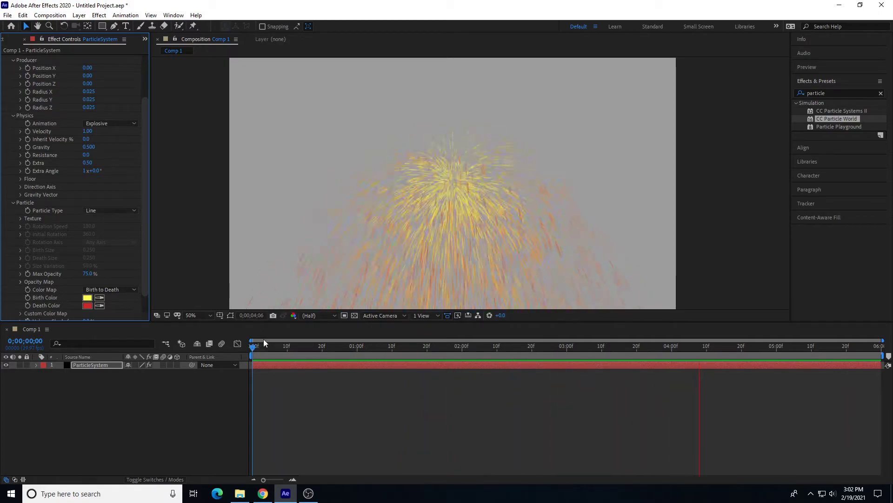
left_click_drag(289, 345, 319, 351)
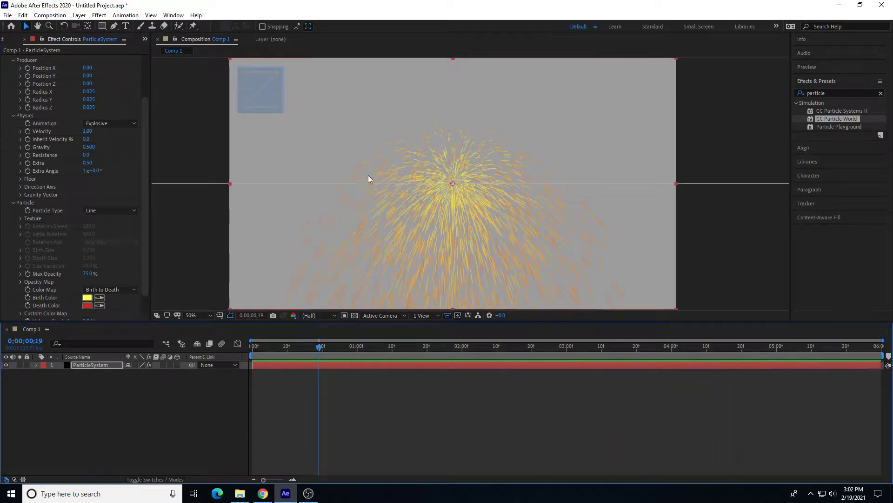
key("period")
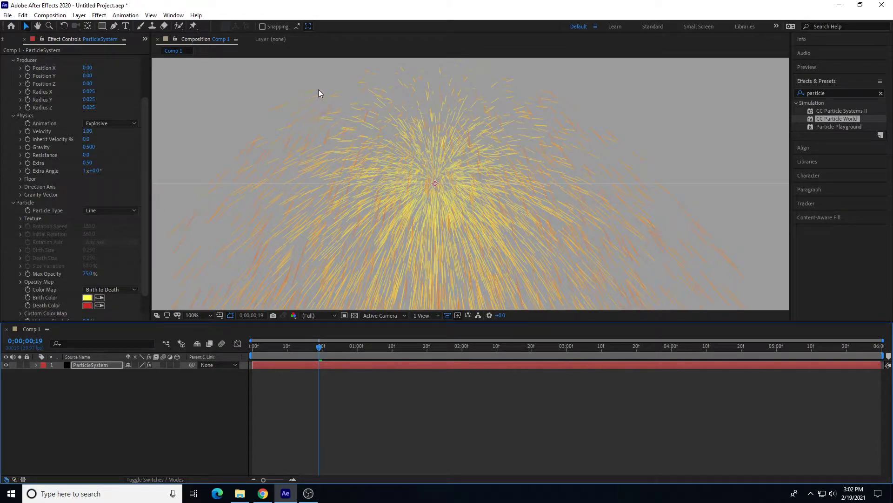
left_click(99, 212)
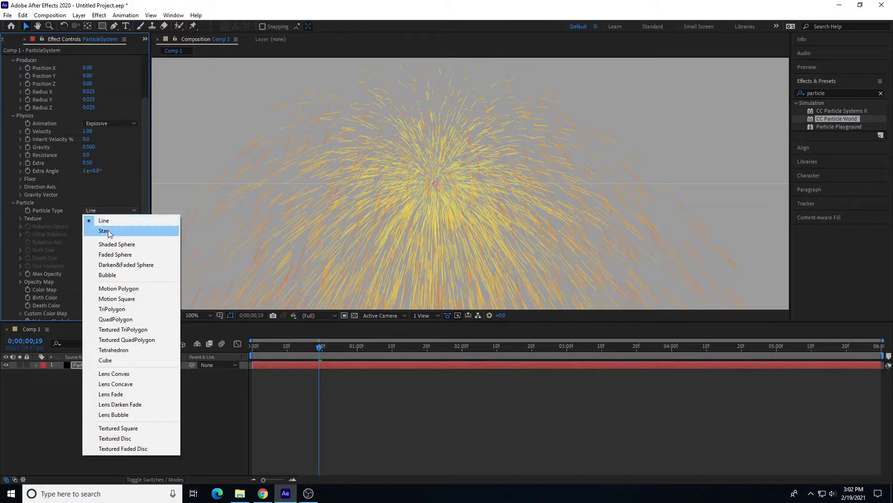
left_click(110, 232)
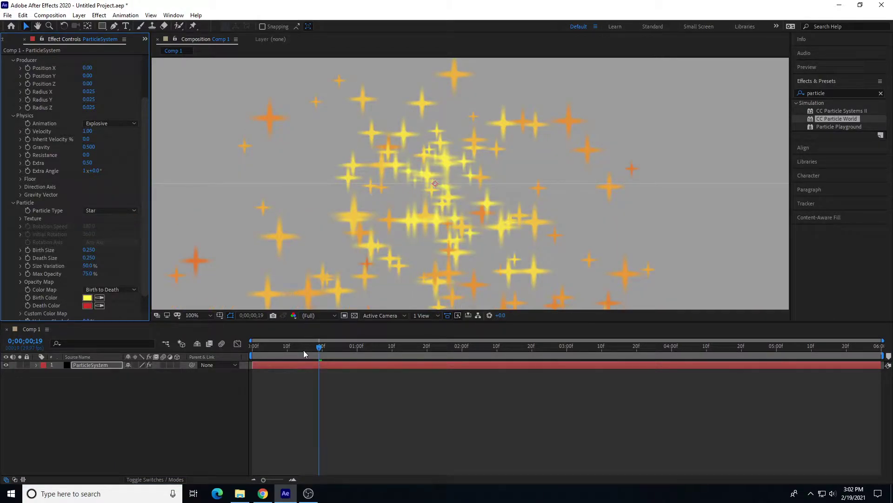
Preview the star particle animation from the start of the composition at 50% magnification.
key("Home")
key("comma")
key("comma")
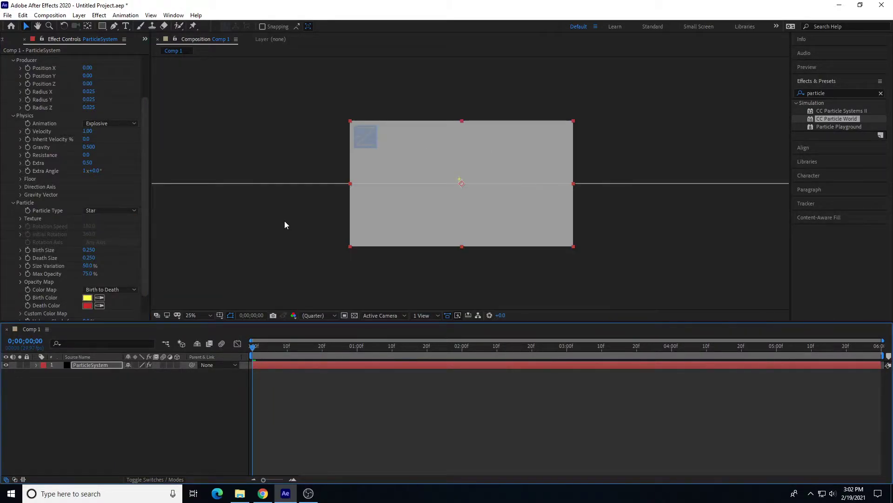
key("period")
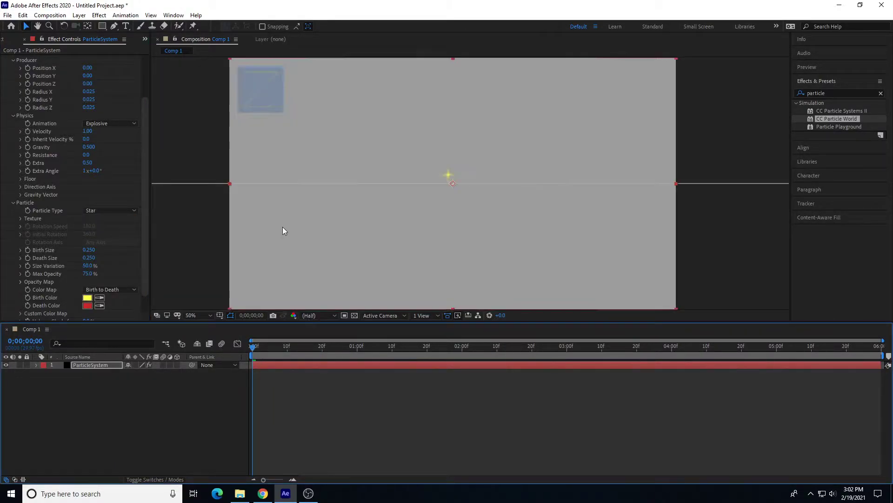
key("space")
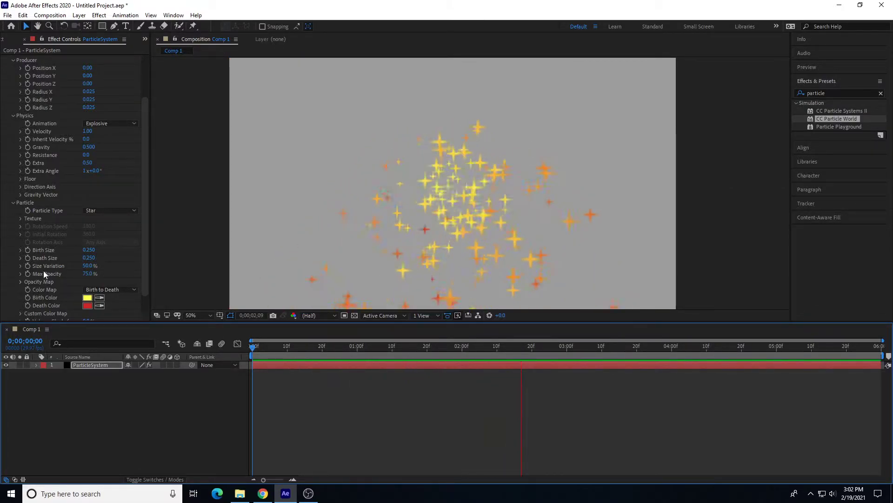
Try the Shaded Sphere, Faded Sphere and Darken&Faded Sphere particle types.
left_click(94, 211)
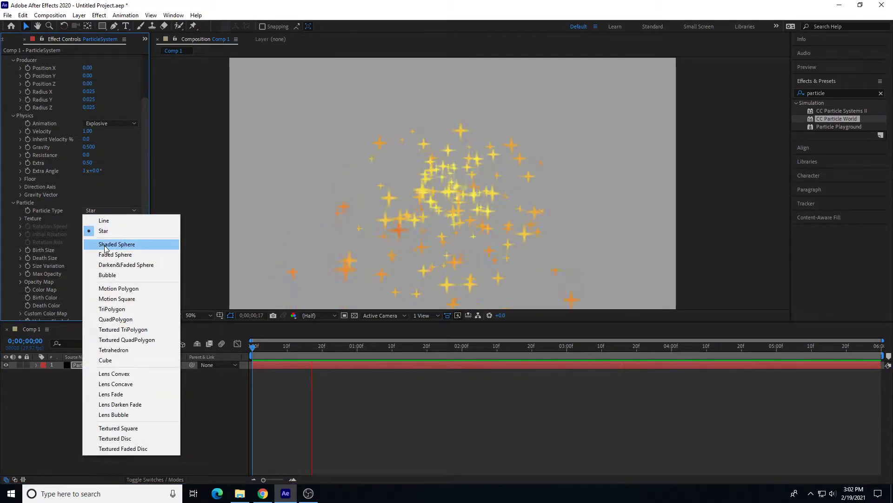
left_click(105, 246)
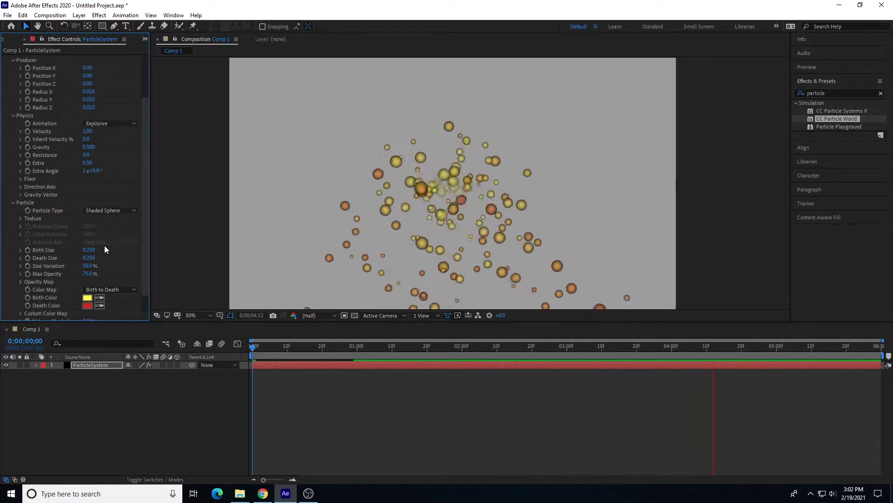
left_click(122, 210)
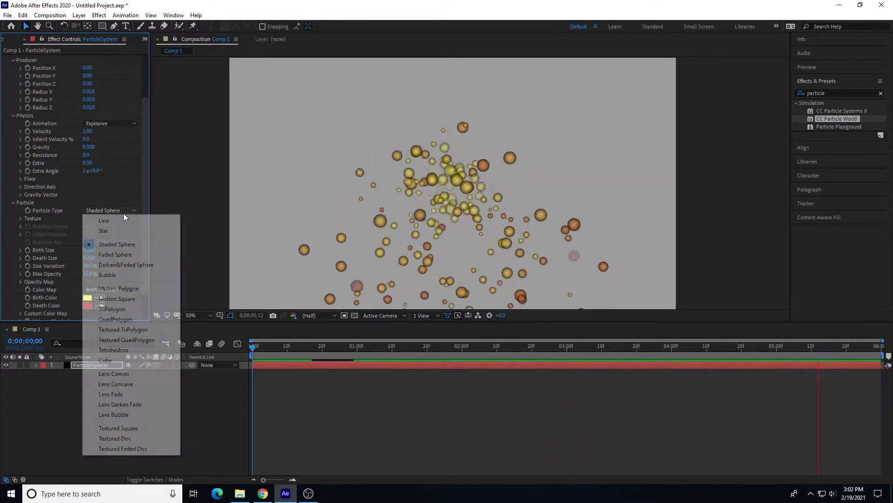
left_click(117, 254)
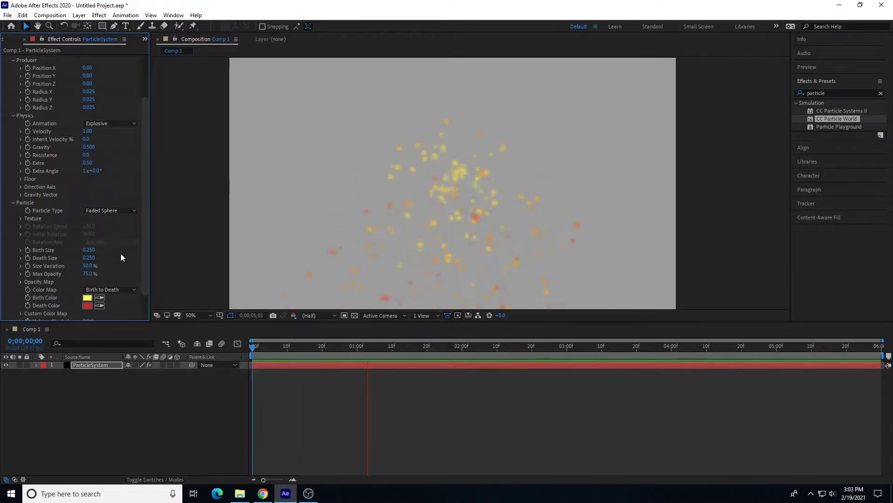
left_click(119, 210)
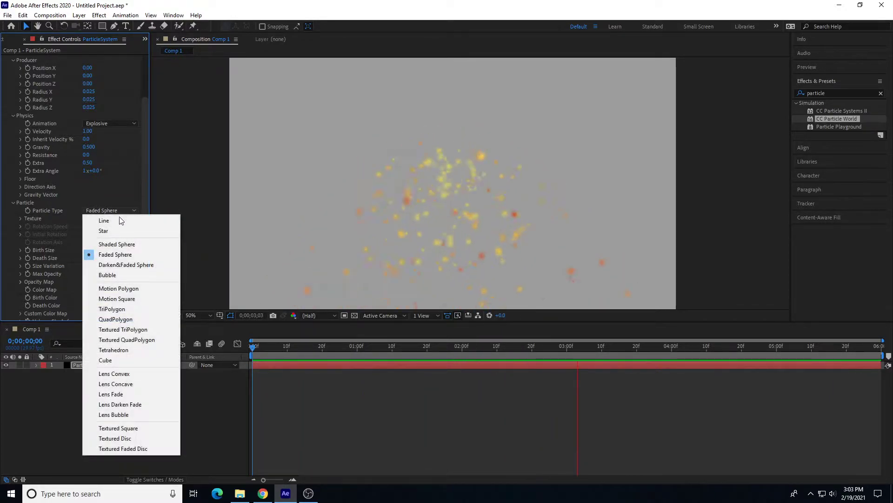
left_click(119, 265)
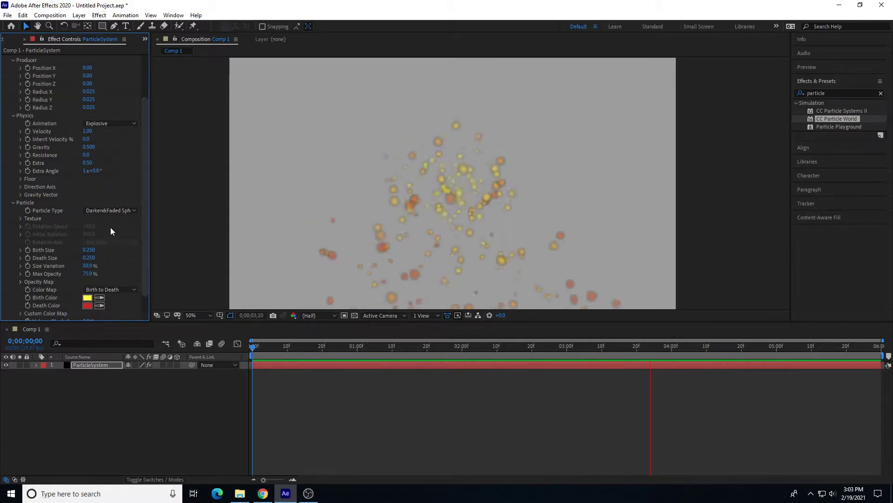
Try the Bubble, Motion Polygon and Motion Square particle types.
left_click(116, 211)
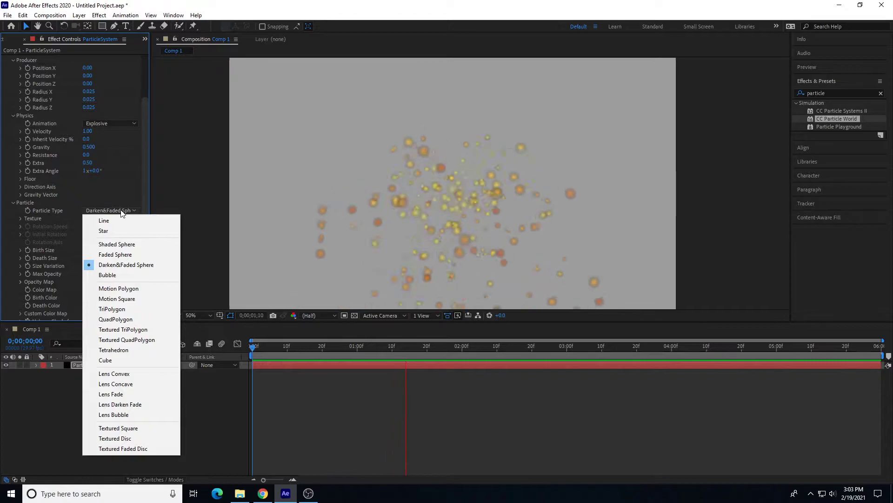
left_click(136, 207)
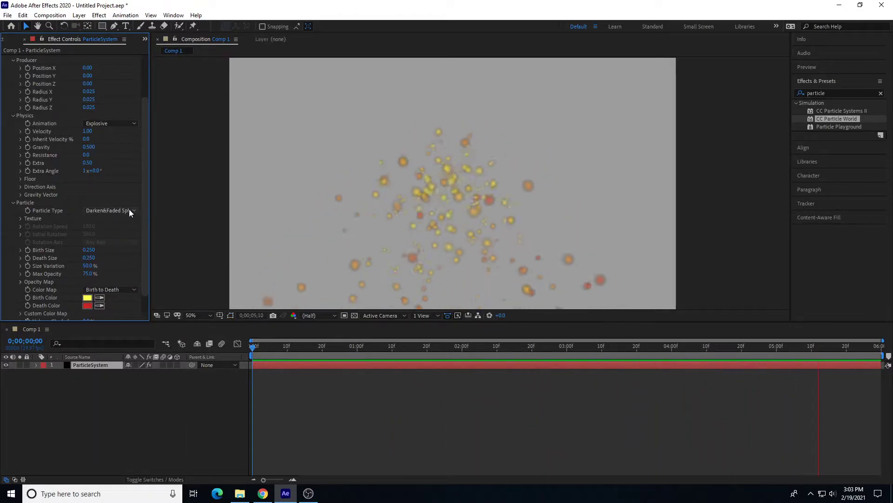
left_click(129, 209)
left_click(113, 275)
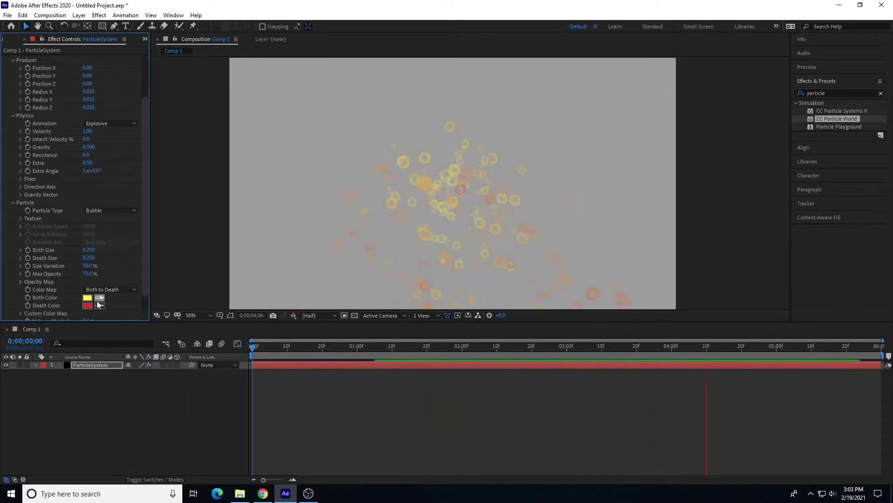
left_click(123, 211)
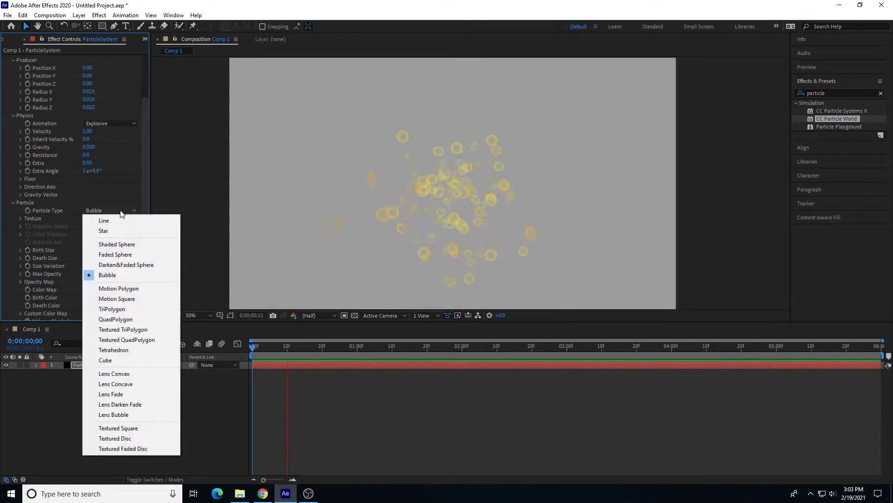
left_click(124, 285)
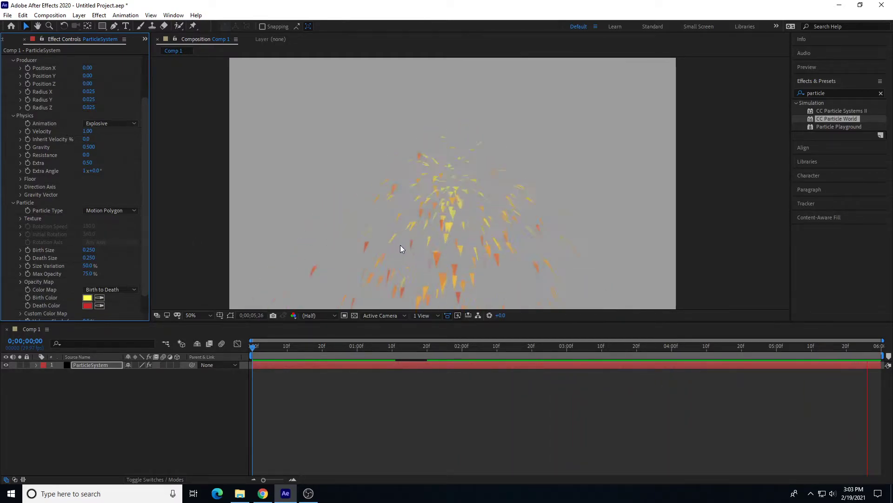
left_click(103, 209)
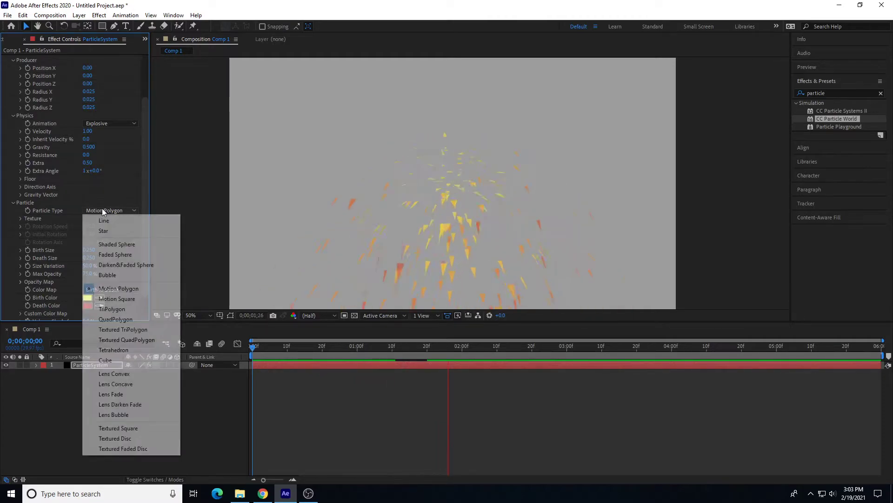
left_click(128, 298)
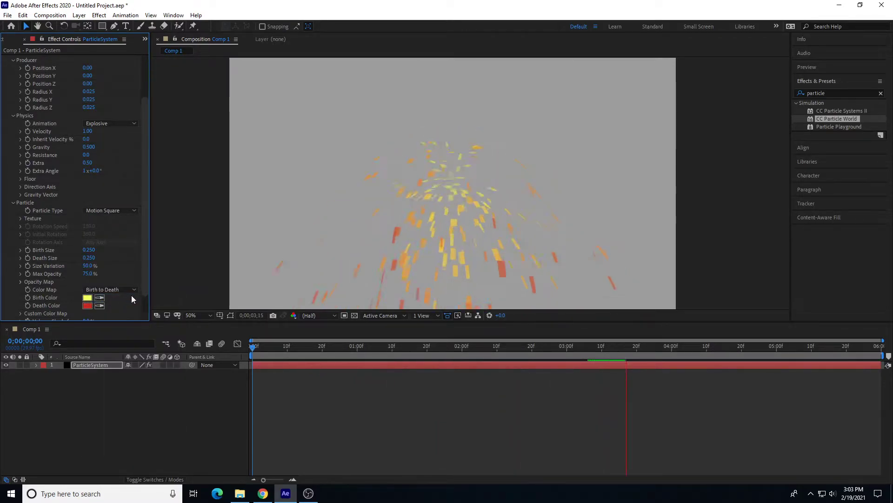
Try the TriPolygon, QuadPolygon and Cube particle types.
left_click(127, 211)
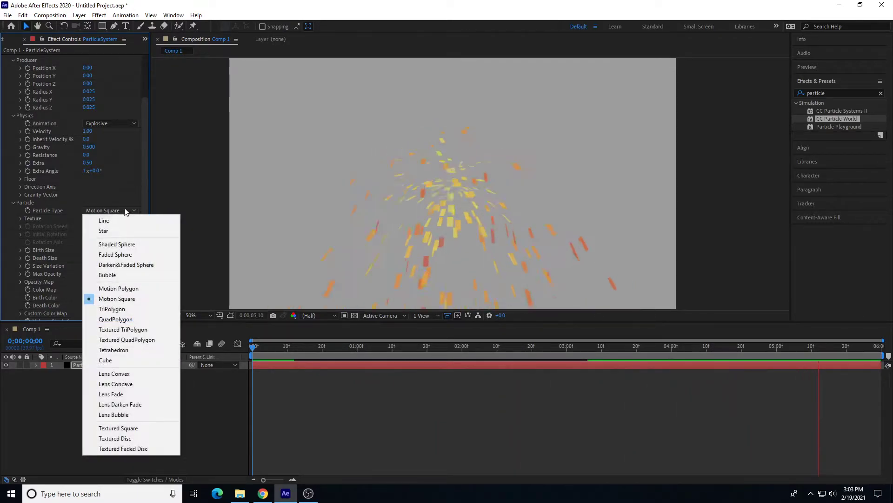
left_click(130, 310)
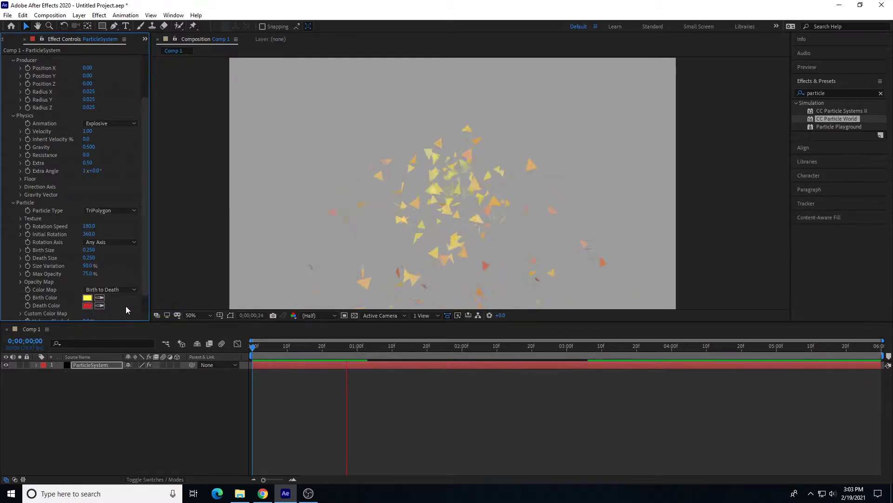
left_click(127, 212)
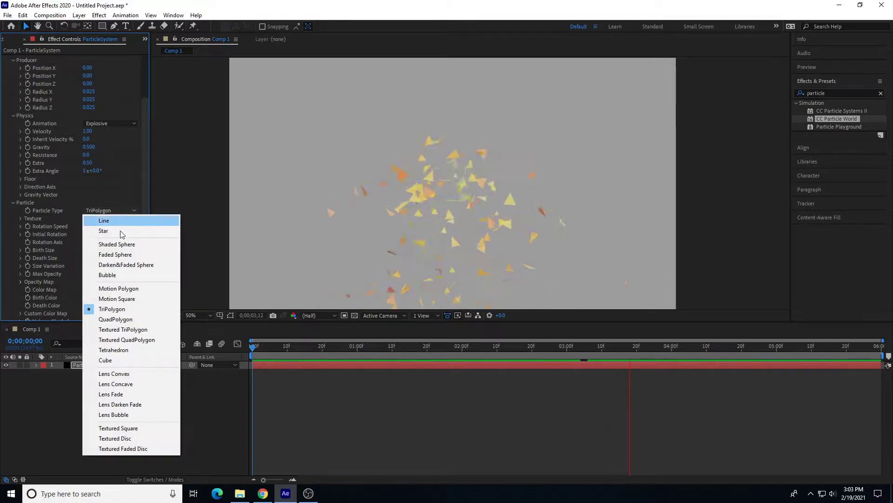
left_click(135, 318)
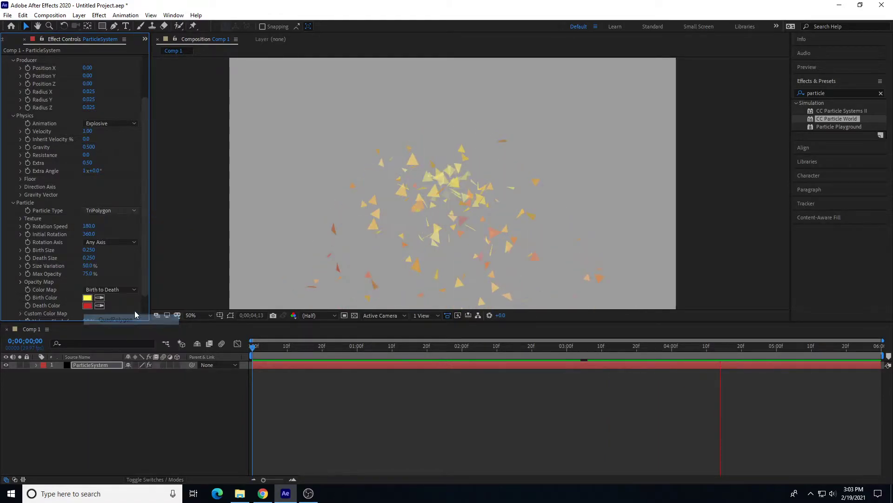
left_click(114, 210)
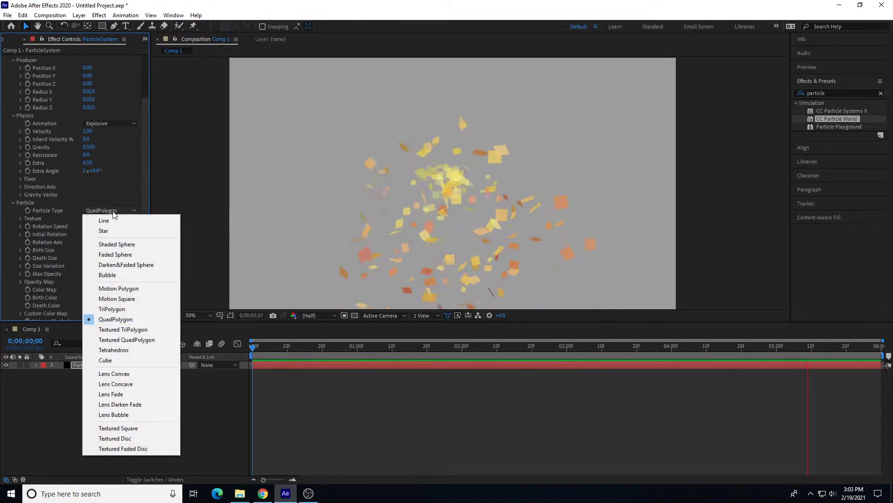
left_click(123, 360)
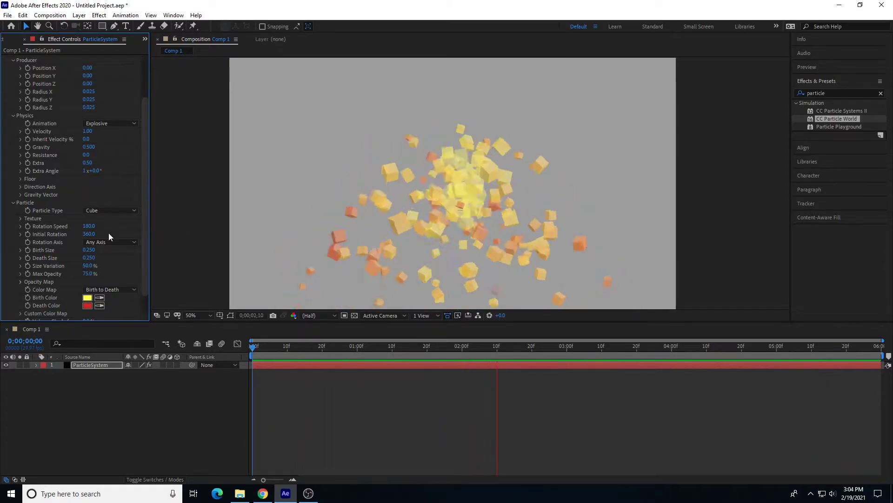
Try the Lens Bubble, Lens Concave and Textured Square particle types.
left_click(106, 210)
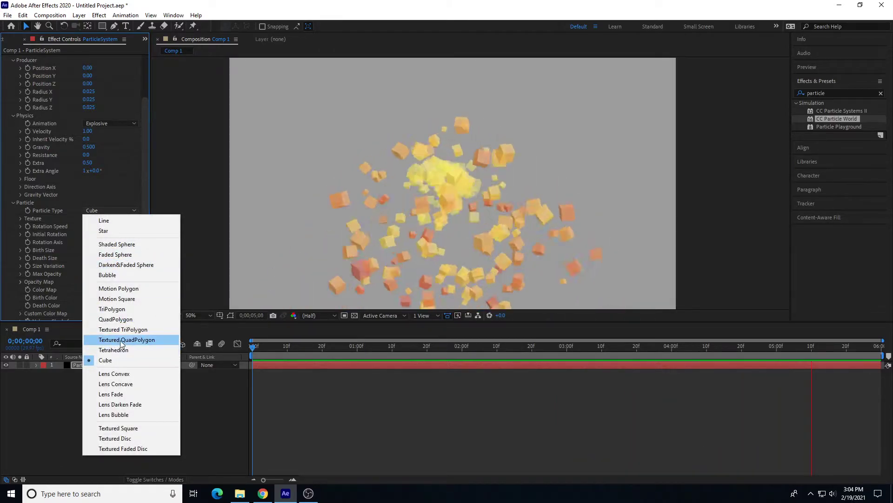
left_click(116, 414)
left_click(122, 210)
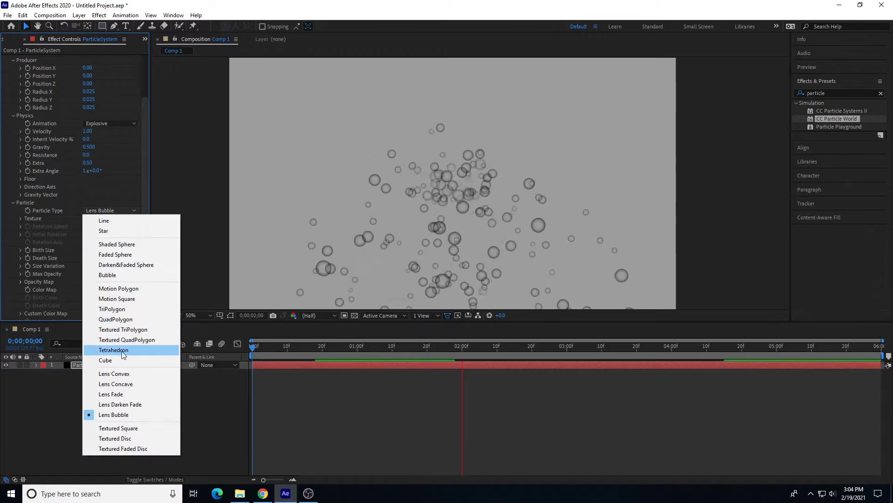
left_click(125, 384)
left_click(123, 211)
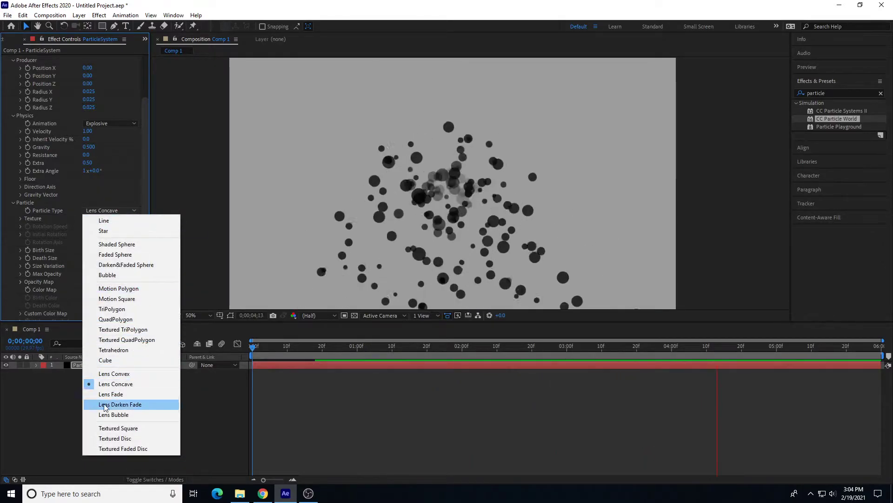
left_click(123, 428)
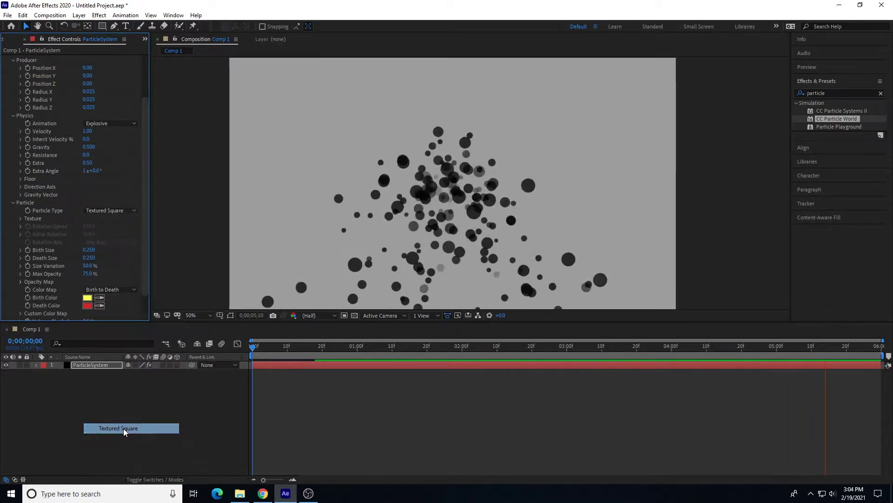
Set the Particle Type back to Bubble.
left_click(109, 211)
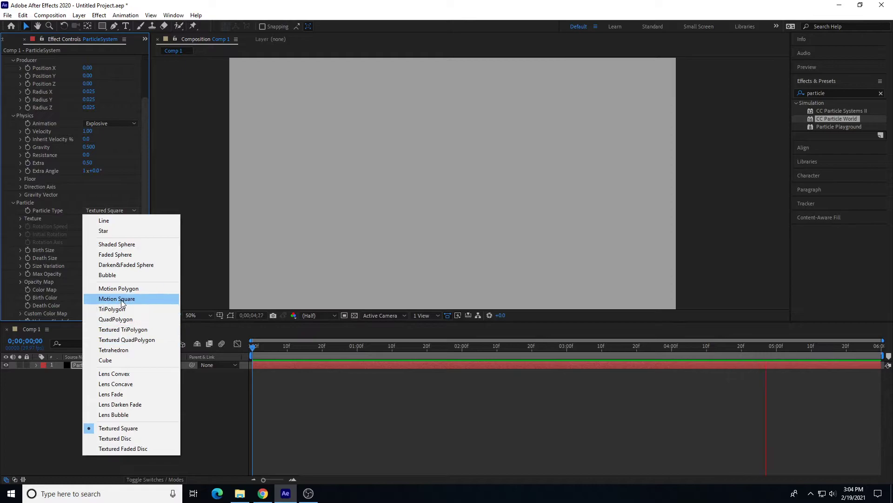
left_click(124, 275)
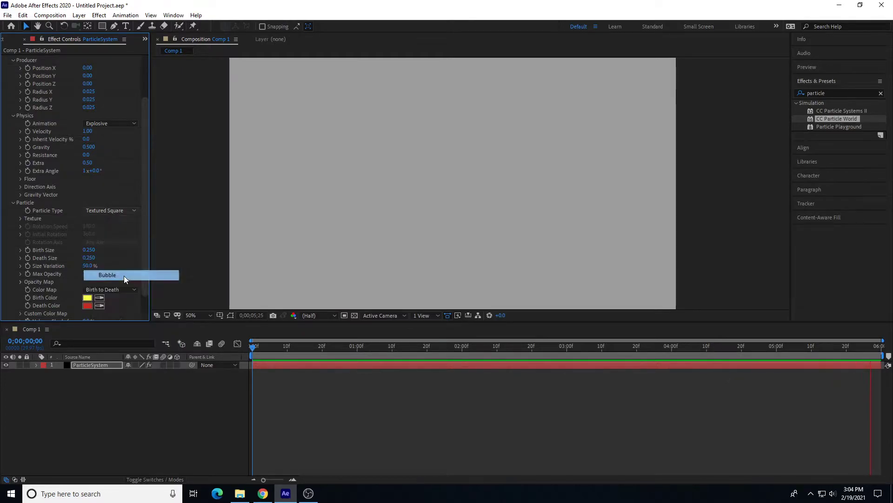
left_click(117, 209)
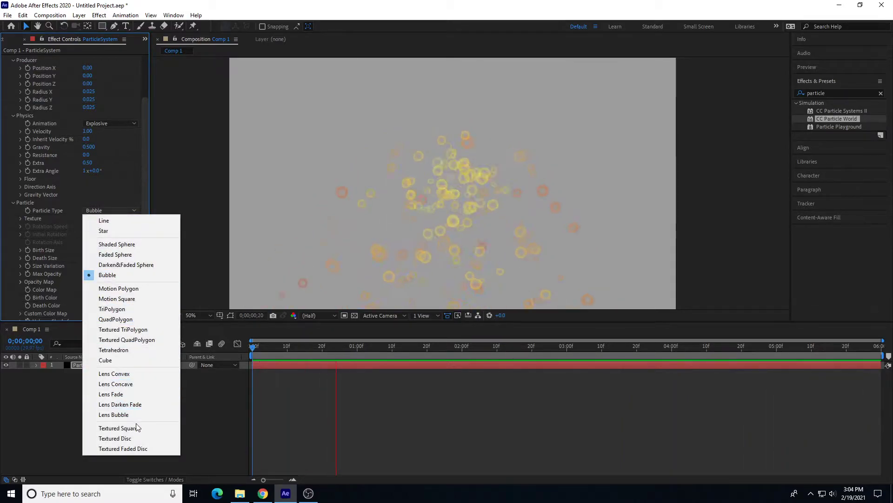
left_click(147, 200)
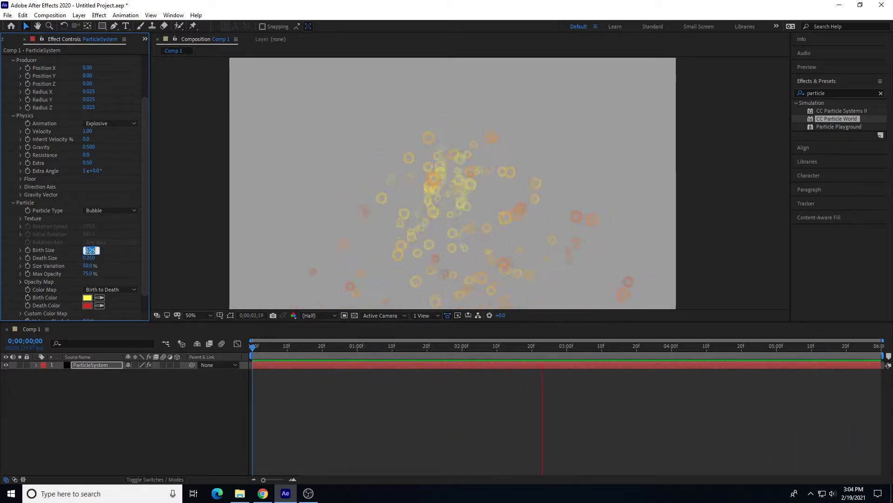
Try large-to-small particles with a Birth Size of 1 and a Death Size of 0.1.
key("Return")
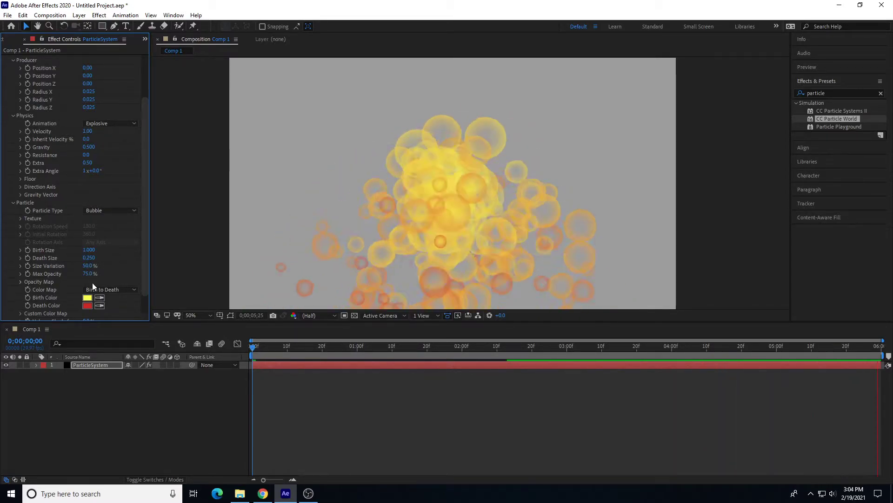
left_click(89, 258)
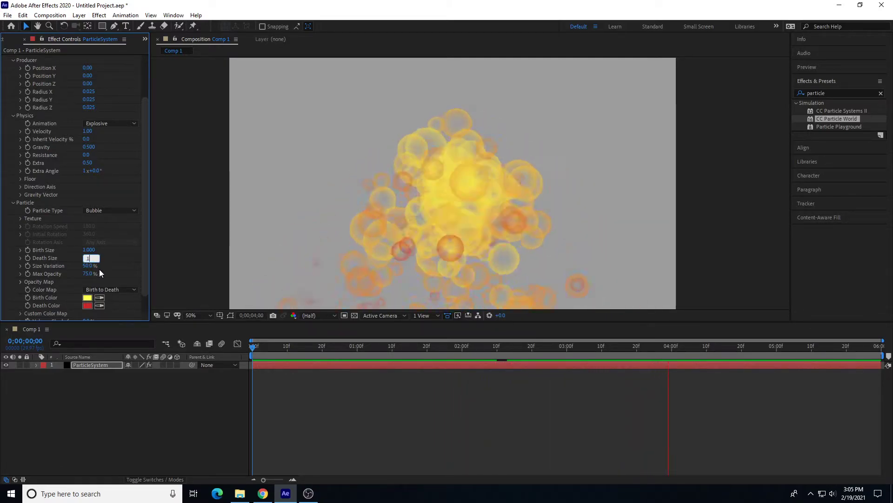
type("0.1")
key("Return")
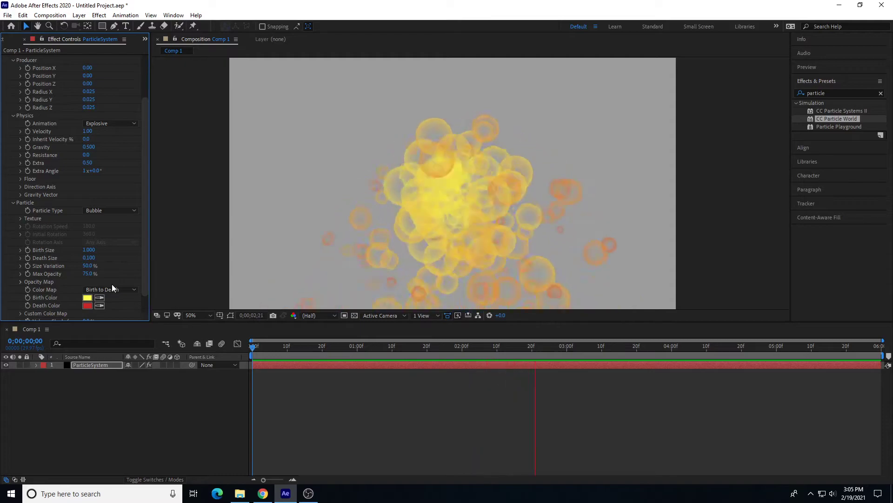
Try small-to-large particles with a Birth Size of 0.1 and a Death Size of 1.
left_click(85, 252)
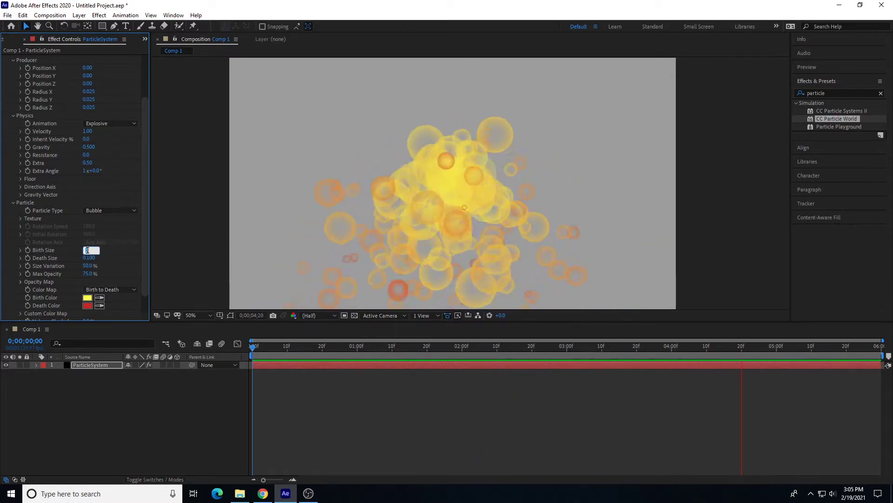
type(".1")
key("Return")
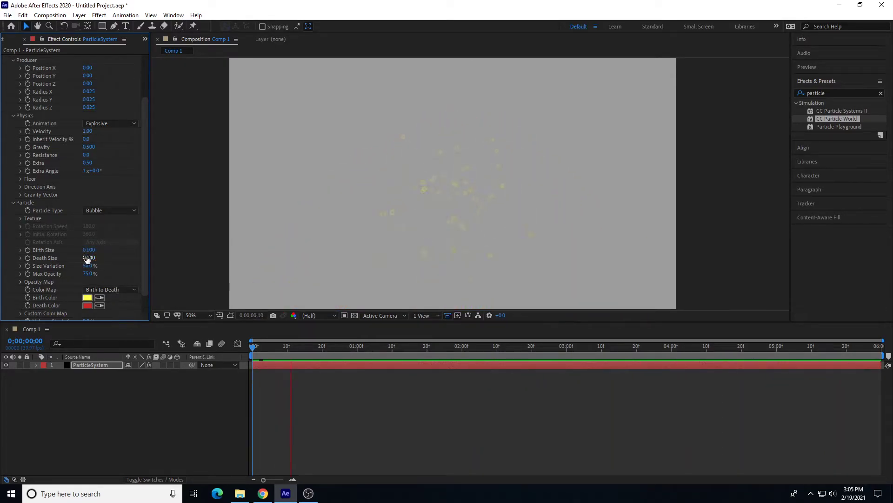
left_click(98, 257)
type("1")
key("Return")
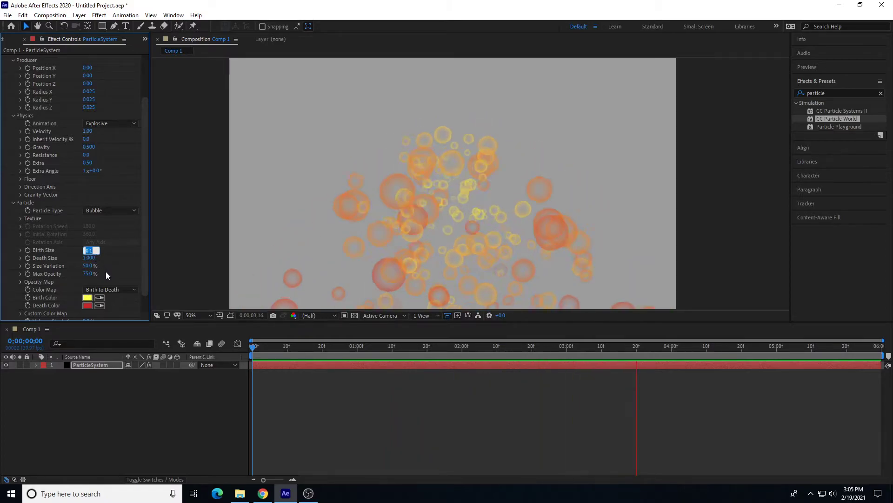
Set both Birth Size and Death Size to 0.5, and raise the Producer's Position Y to about -0.13.
type(".5")
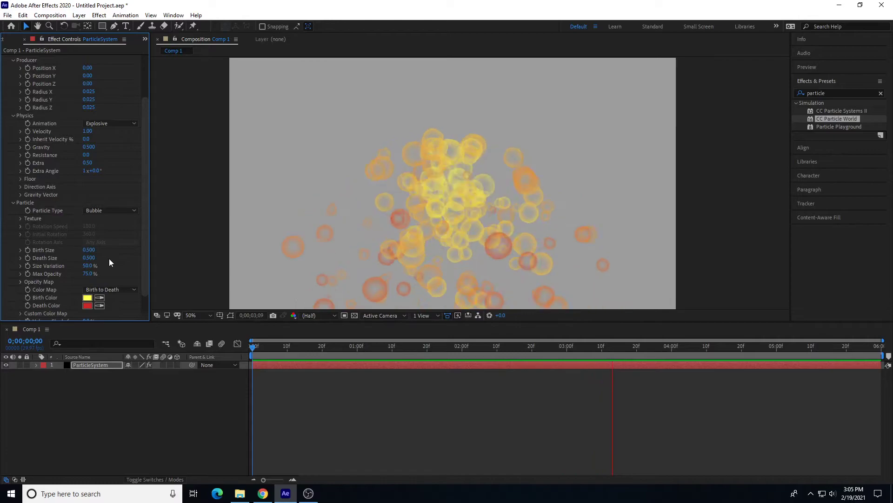
scroll(106, 170, "up", 1)
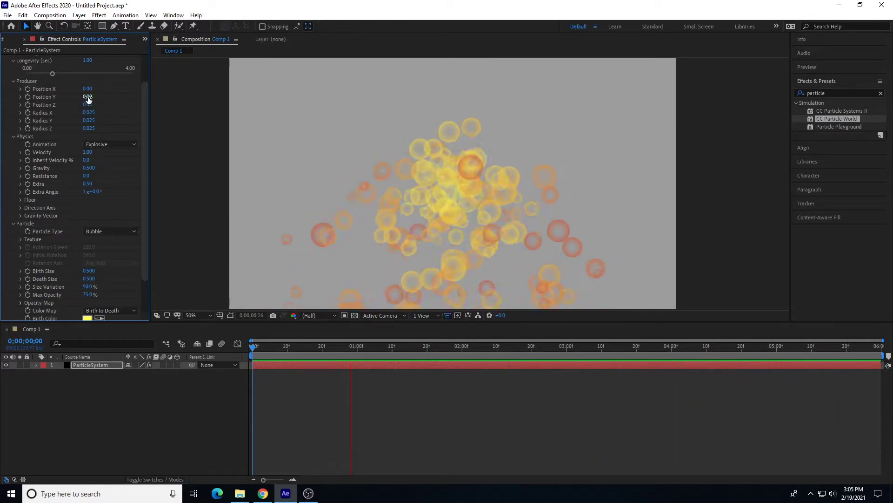
left_click_drag(93, 101, 96, 146)
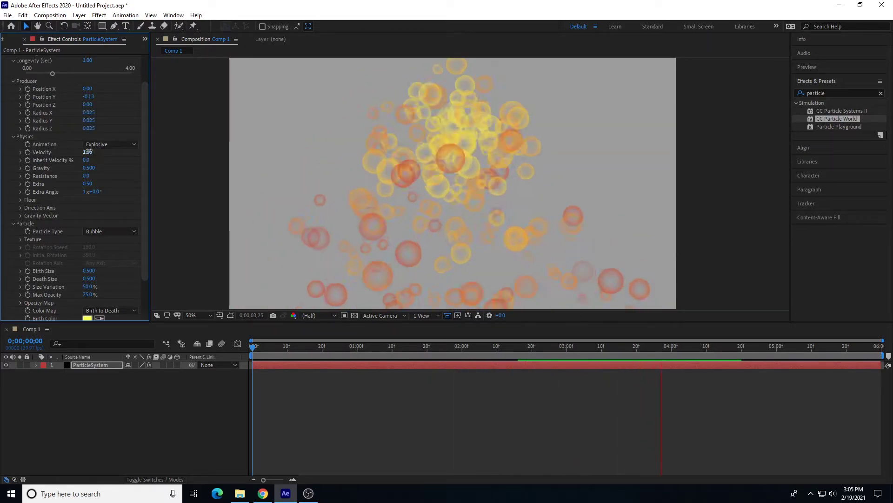
Preview the raised bubble particles from the start in the Comp 1 composition view.
key("space")
key("KP_Enter")
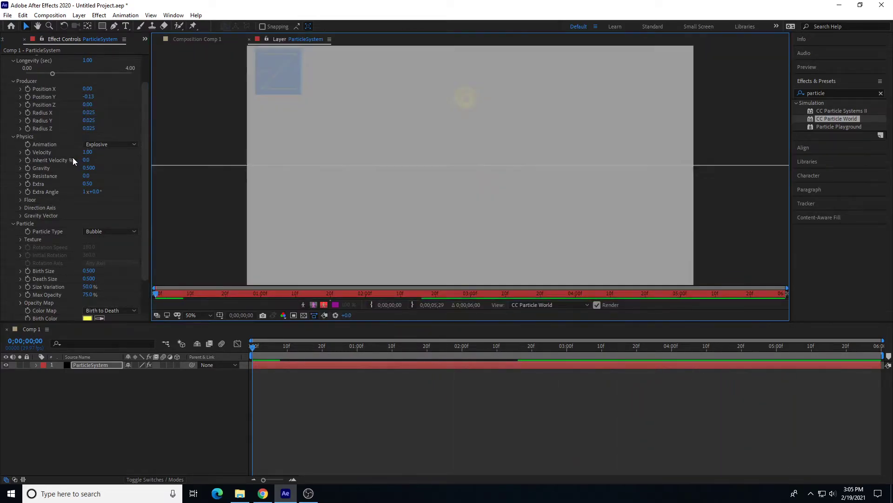
left_click(200, 39)
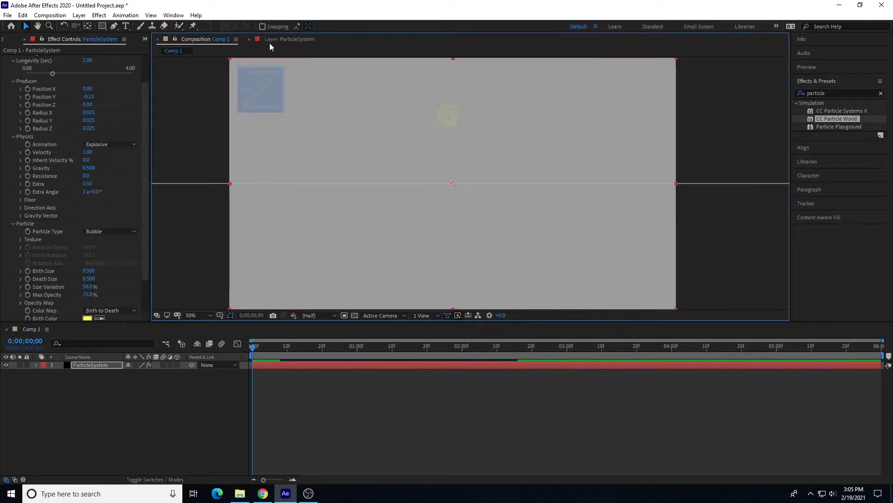
key("space")
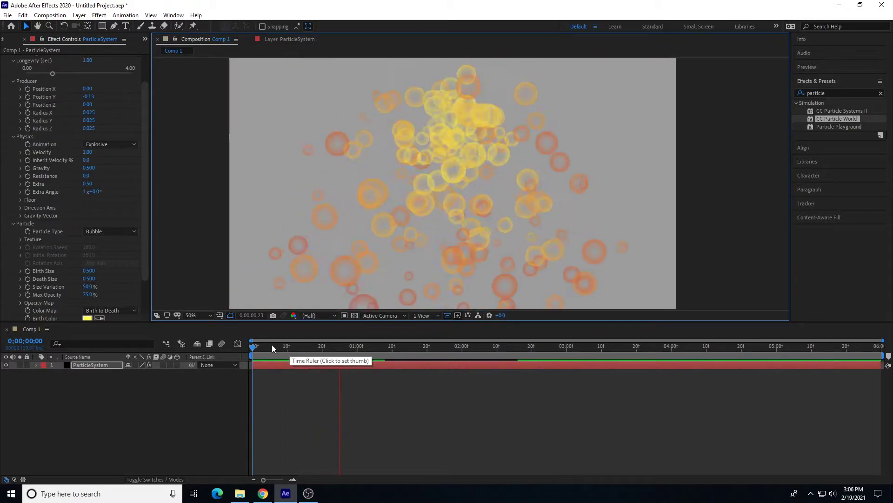
Set the particle Velocity to 0.2 in the Physics settings.
left_click(88, 152)
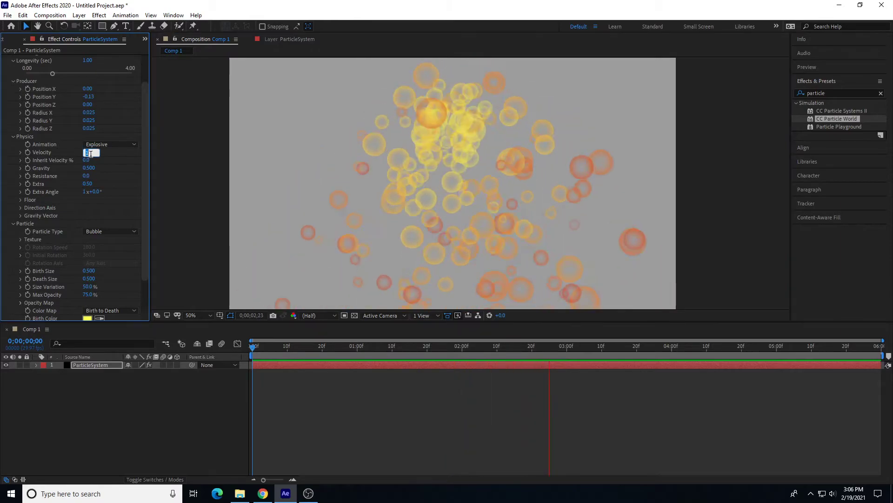
type("0.2")
key("Return")
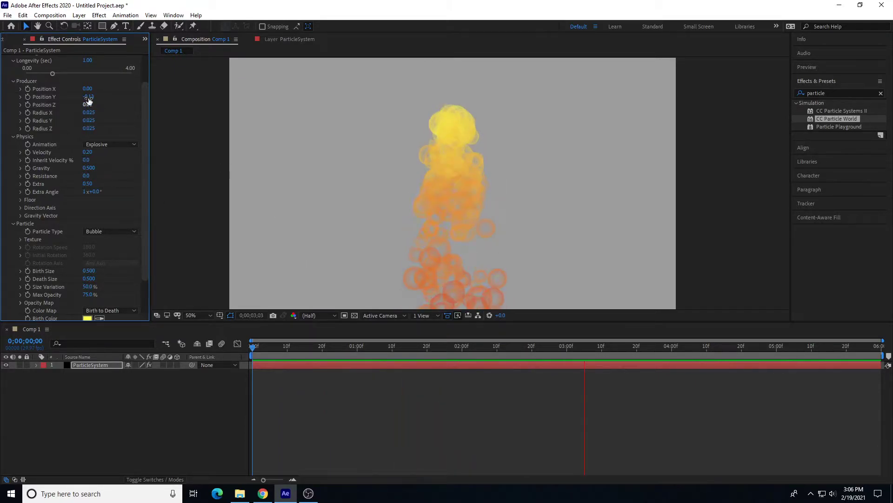
Raise the Producer's Position Y to -0.24 and try a particle Size Variation of 100%.
mouse_move(89, 96)
left_mouse_down()
mouse_move(99, 101)
mouse_move(86, 103)
left_mouse_up()
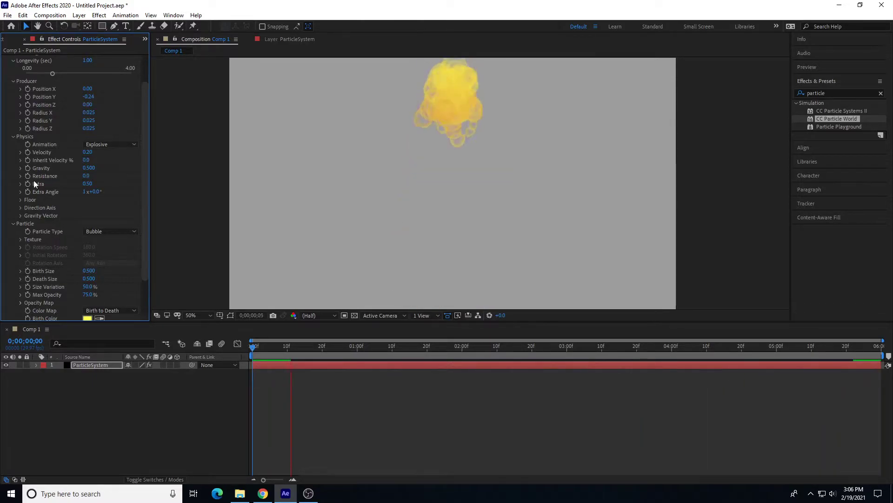
scroll(63, 214, "down", 2)
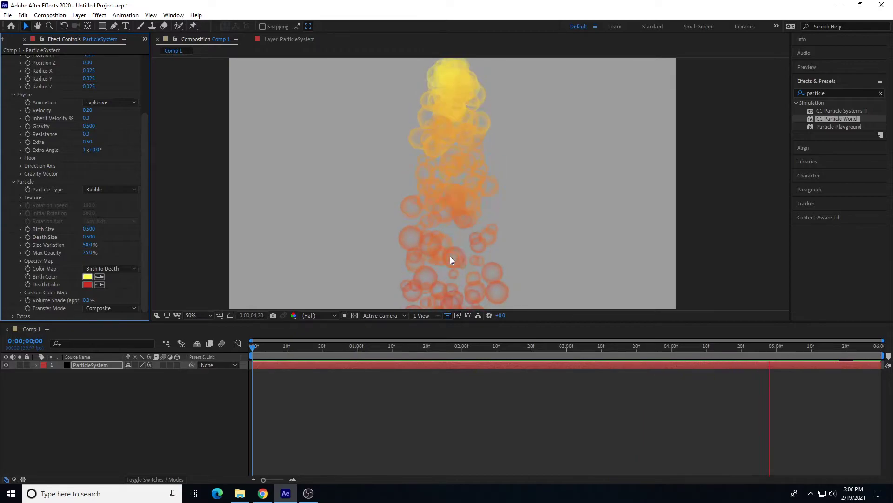
left_click(89, 245)
type("100")
key("Return")
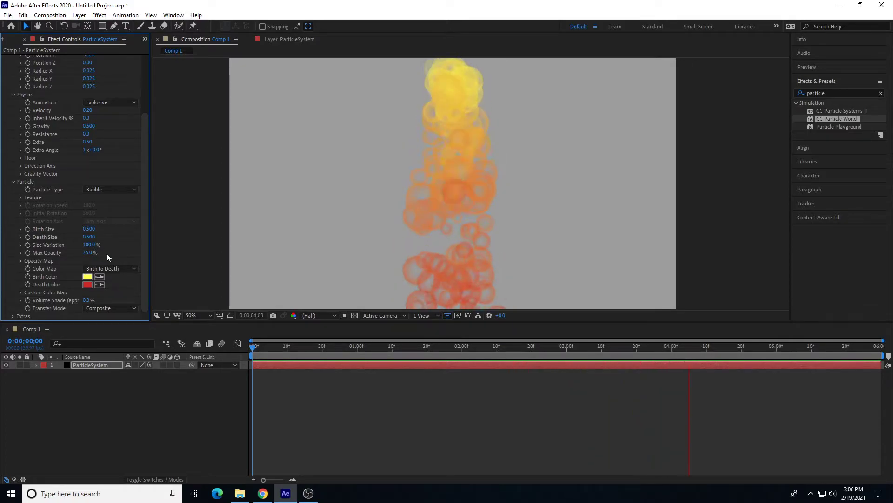
Try a Size Variation of 0% for the bubbles and settle on 75%.
left_click(89, 245)
type("0")
key("Return")
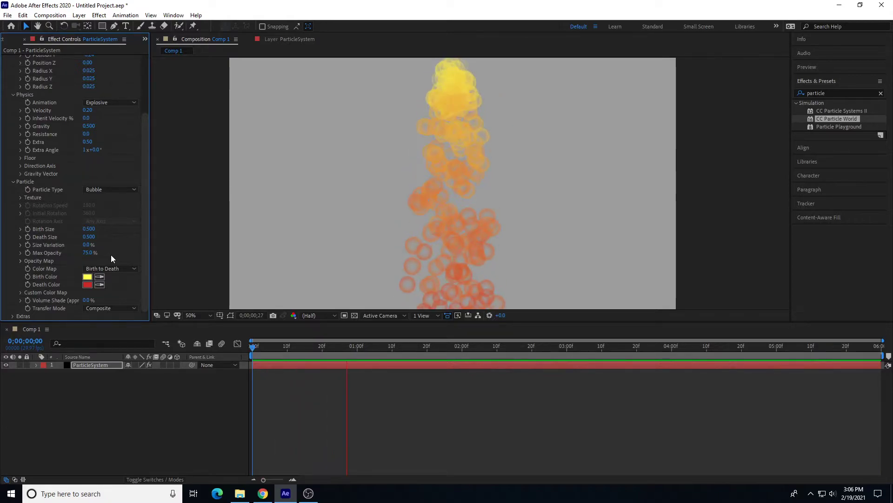
left_click(88, 245)
type("75")
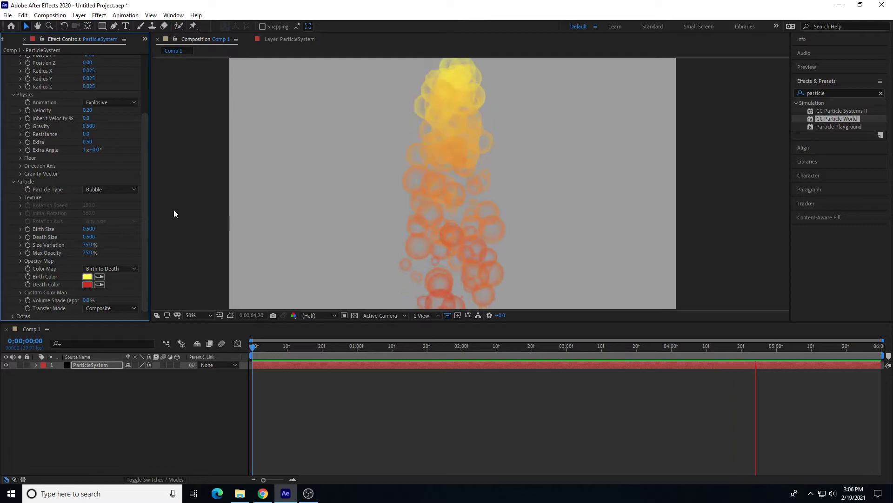
Lower the particle Birth Rate to 0.5 and replay the preview of the sparser bubbles.
scroll(47, 181, "up", 5)
key("space")
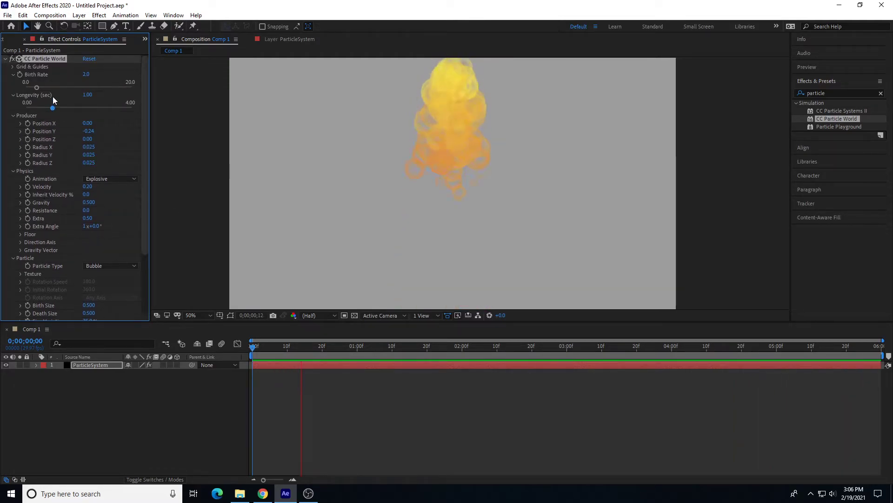
left_click(88, 74)
type("0.5")
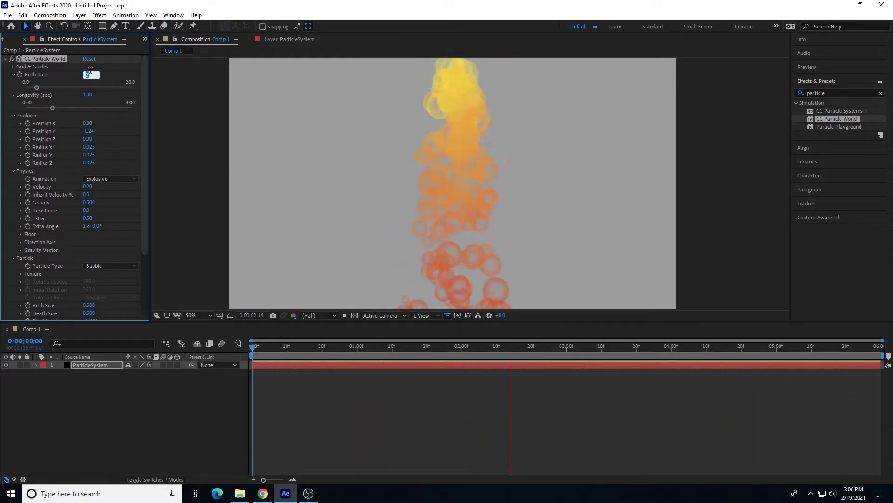
key("Return")
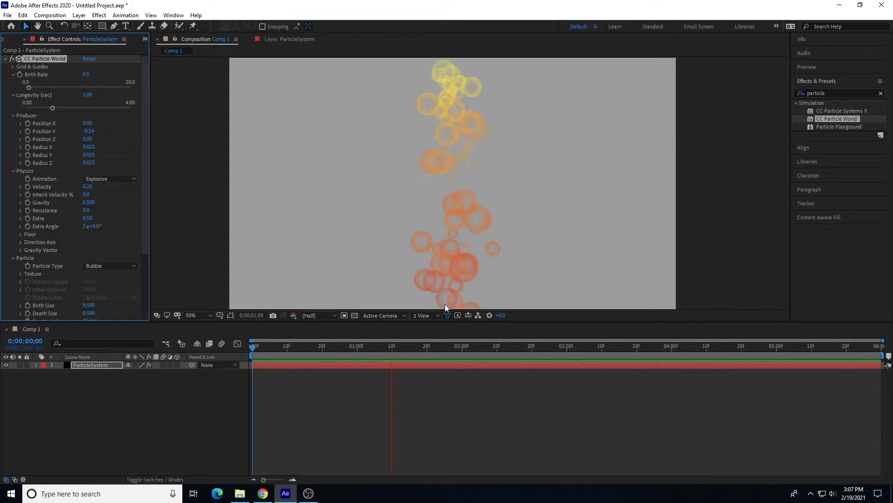
left_click(441, 345)
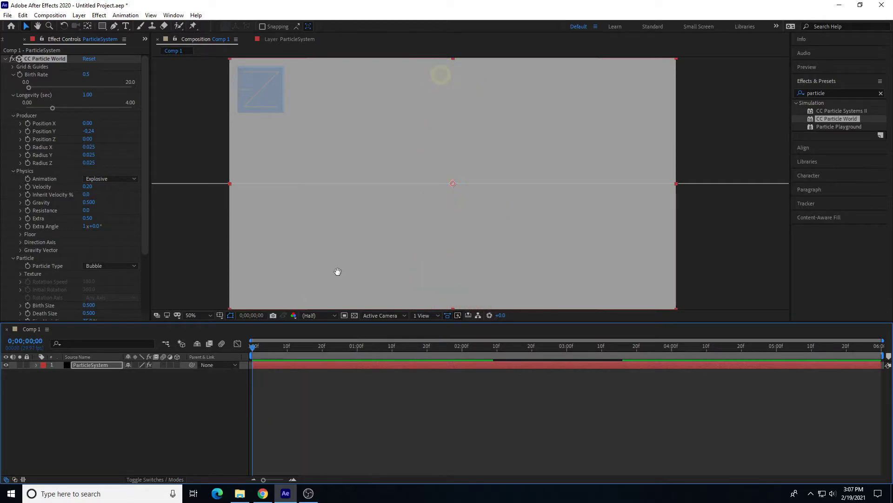
key("space")
Examine the Opacity Map curve in the Particle settings and collapse it again.
scroll(79, 226, "down", 3)
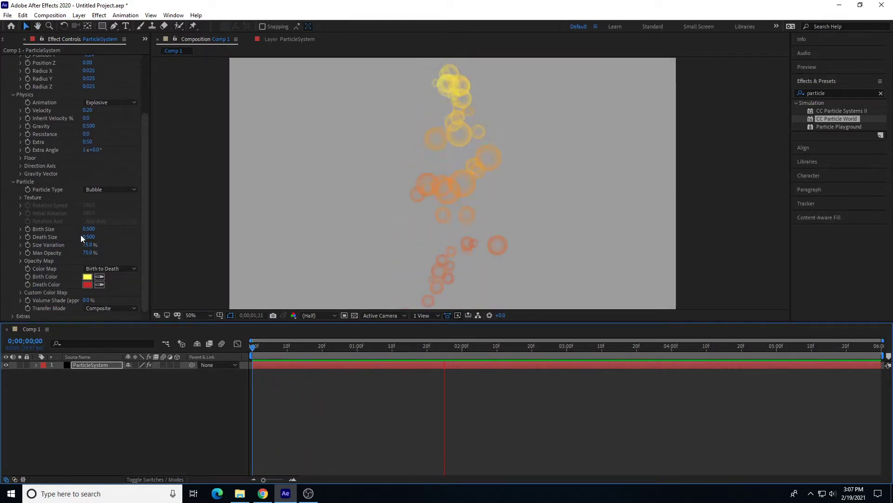
left_click(20, 261)
left_click(20, 261)
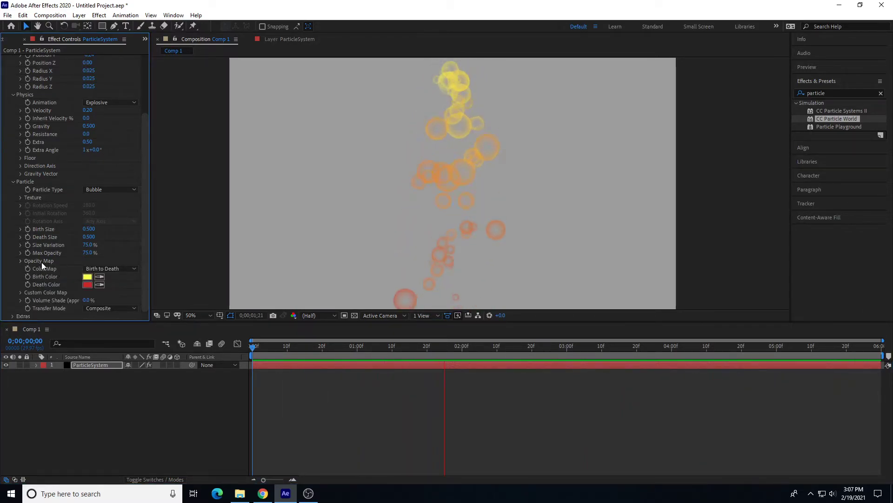
left_click(19, 262)
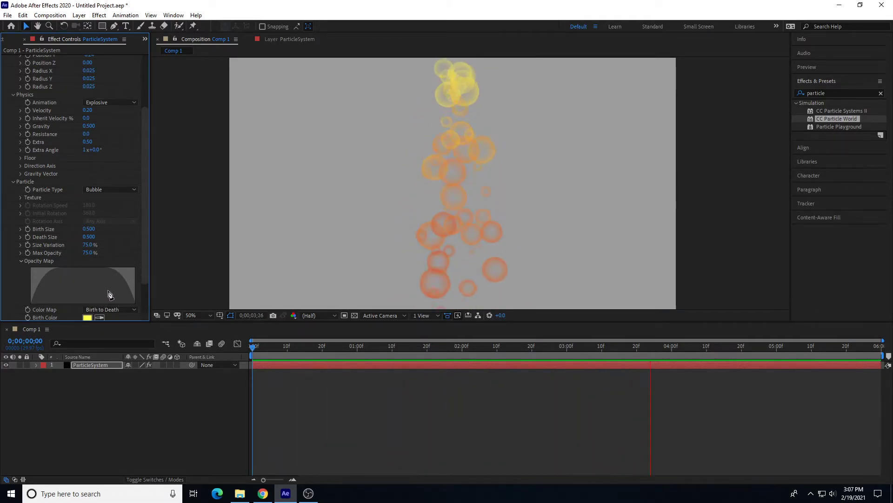
left_click(20, 261)
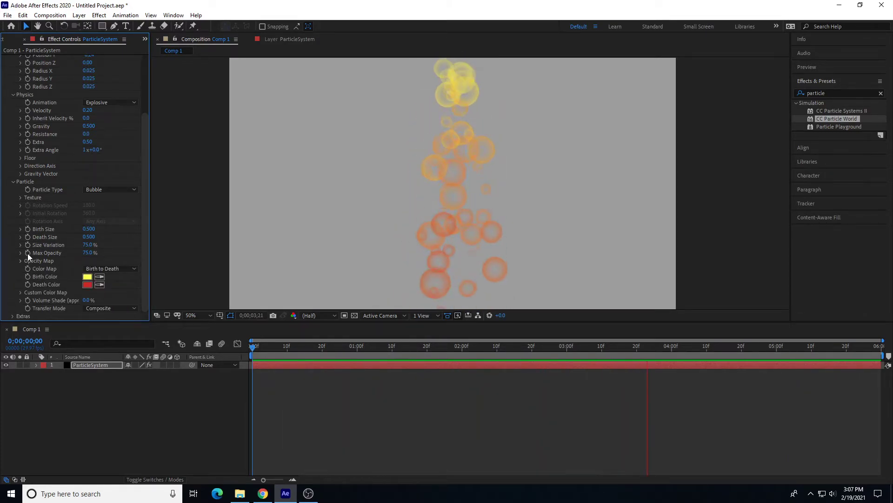
Change the particles' Birth Color to light blue, 9CD6EB.
left_click(87, 276)
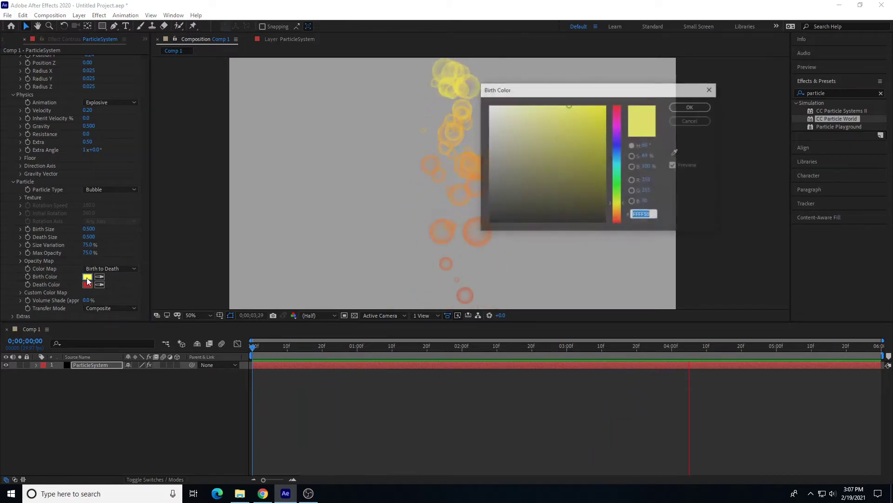
left_click(618, 159)
left_click(547, 116)
left_click(530, 113)
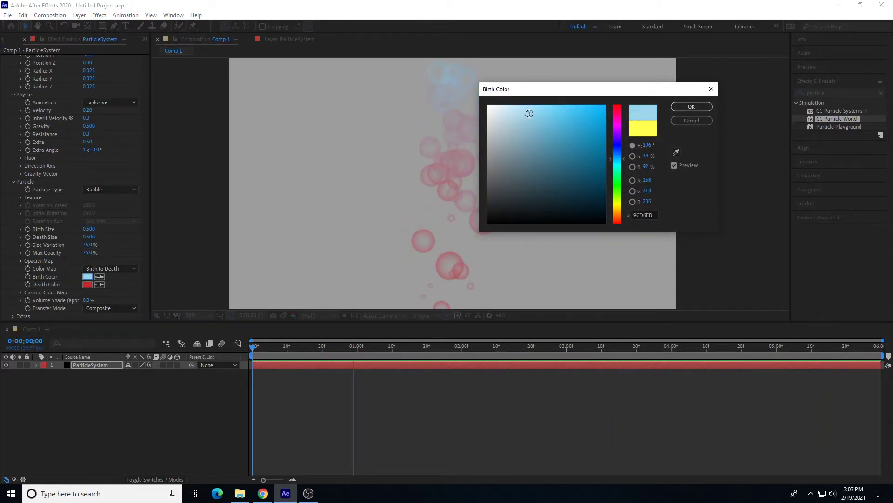
left_click(673, 107)
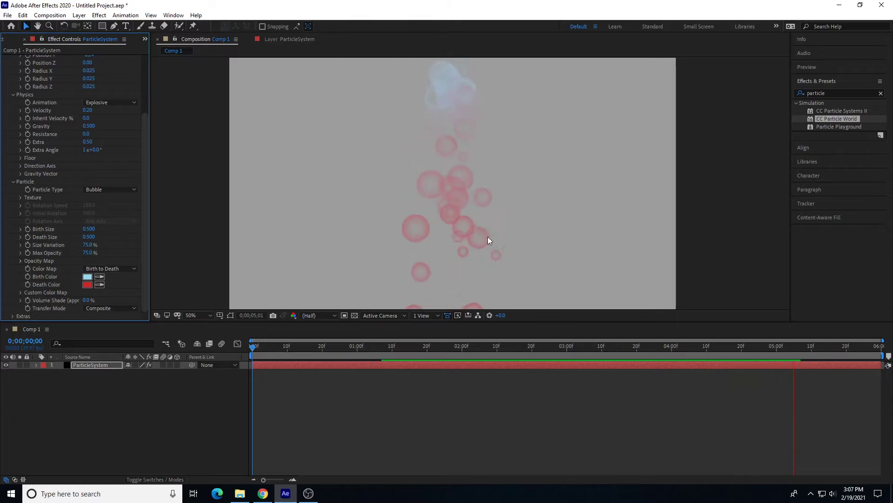
Change the particles' Death Color to a pale bluish white, DDDDF7.
left_click(87, 284)
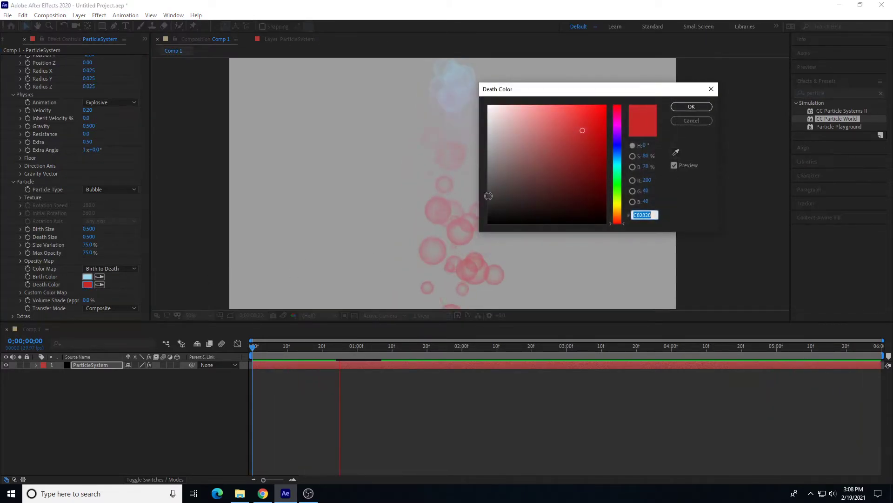
left_click(617, 158)
left_click_drag(617, 156, 617, 146)
left_click_drag(519, 140, 500, 109)
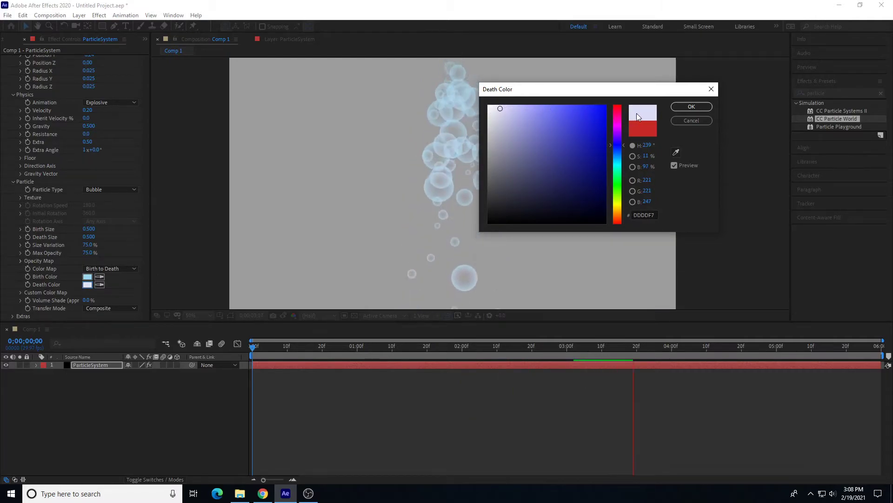
left_click(691, 106)
Make the Birth Color a more saturated sky blue.
left_click(87, 278)
left_click_drag(531, 113, 565, 116)
left_click(691, 107)
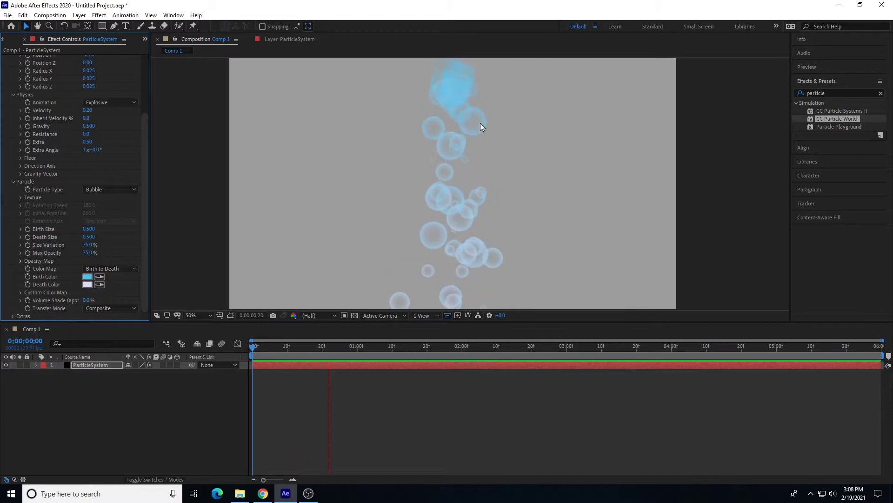
Try a shorter particle Longevity of 0.5 seconds.
scroll(103, 196, "up", 3)
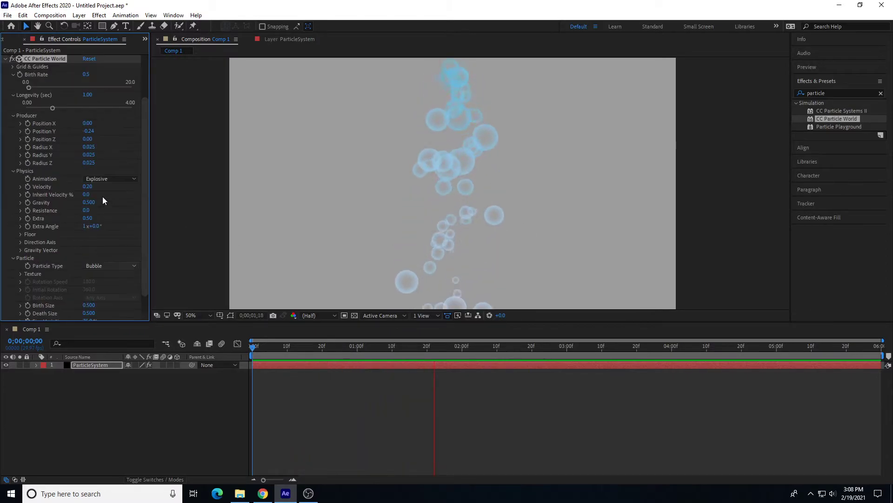
left_click(87, 95)
key("BackSpace")
type("0.5")
key("Return")
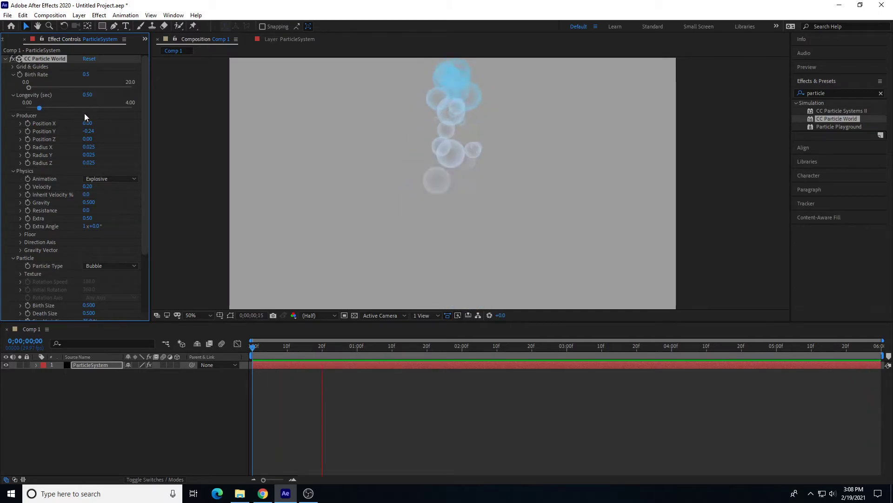
Try a weaker Gravity of 0.05 in the Physics settings.
scroll(35, 242, "down", 4)
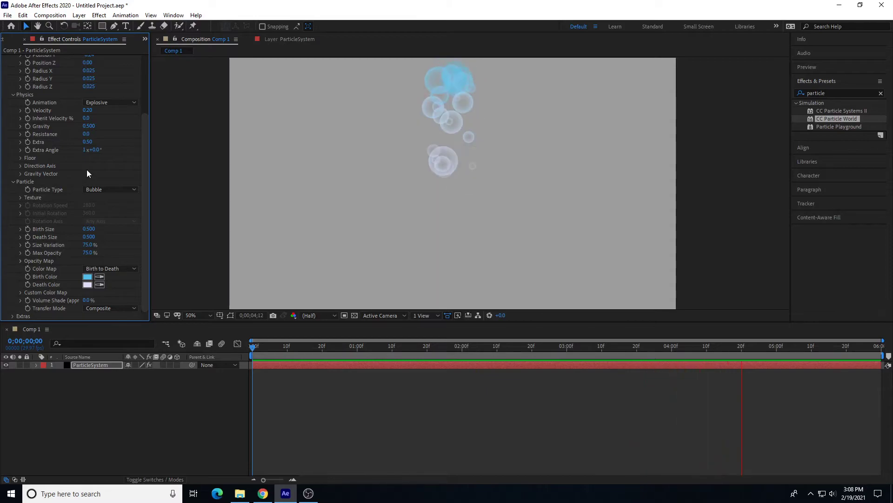
left_click_drag(147, 114, 125, 154)
scroll(124, 161, "up", 2)
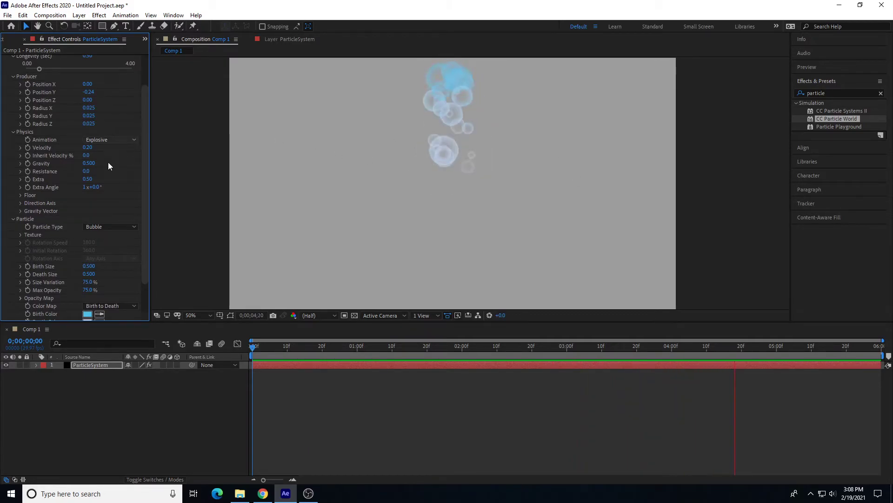
left_click(89, 163)
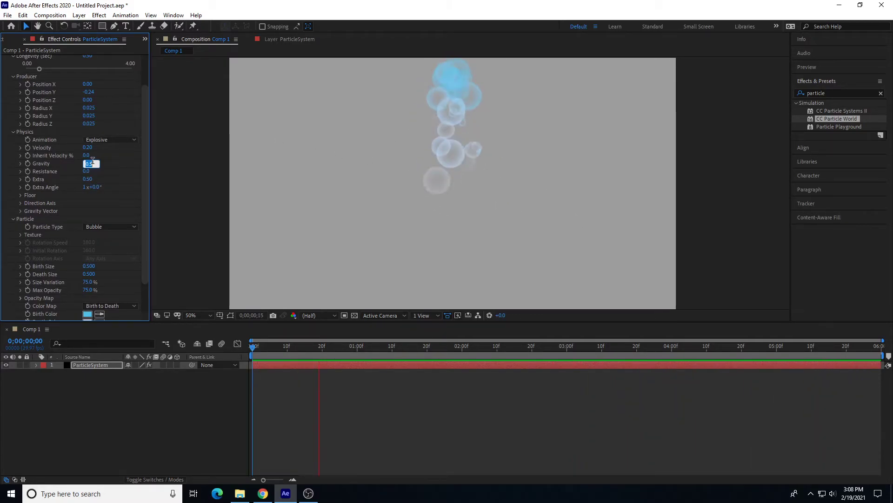
type("0.05")
key("Return")
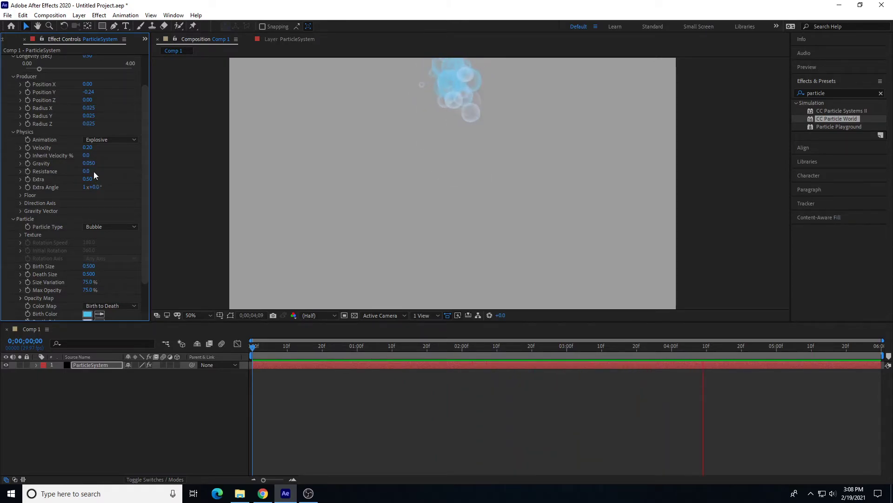
Set the particle Longevity to 3 seconds.
scroll(79, 173, "up", 2)
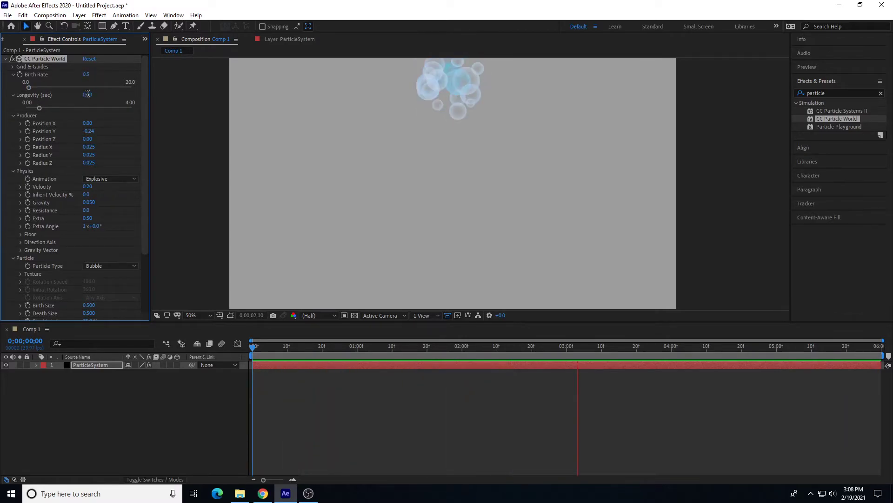
type("3")
key("Return")
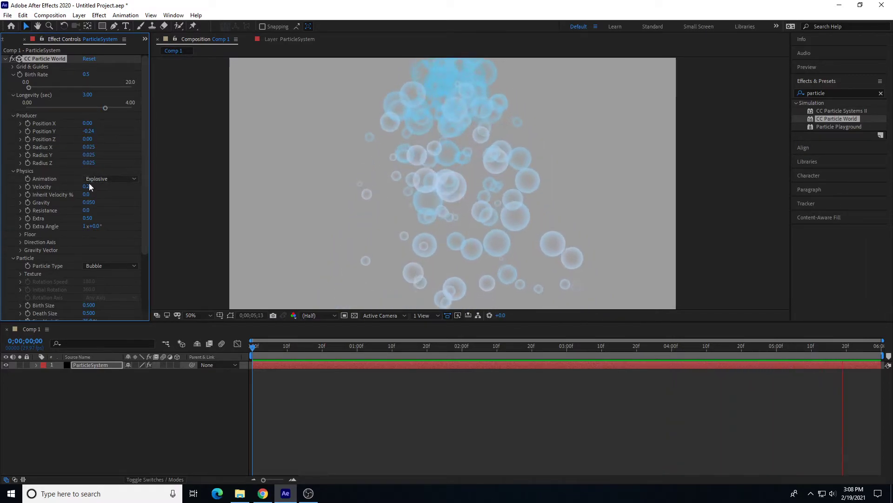
Try particle Velocity values of 0.01 and 5, and settle on 3.
type("0.01")
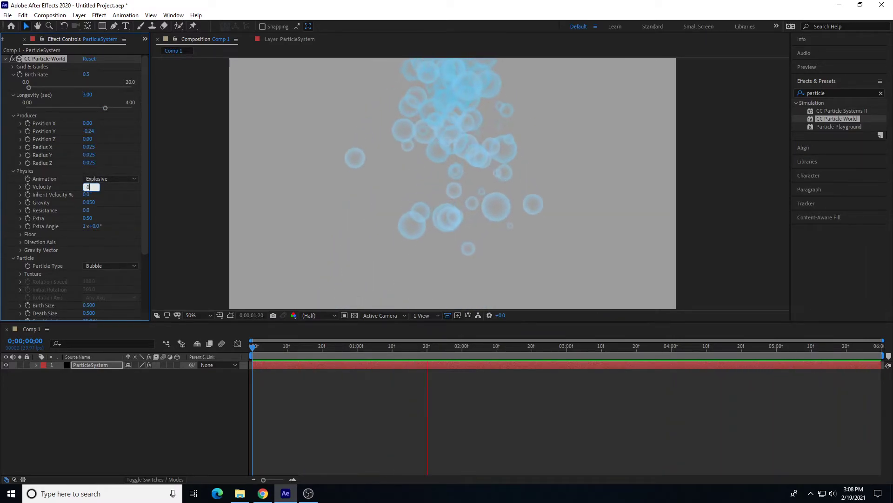
key("Return")
left_click(90, 186)
type("5")
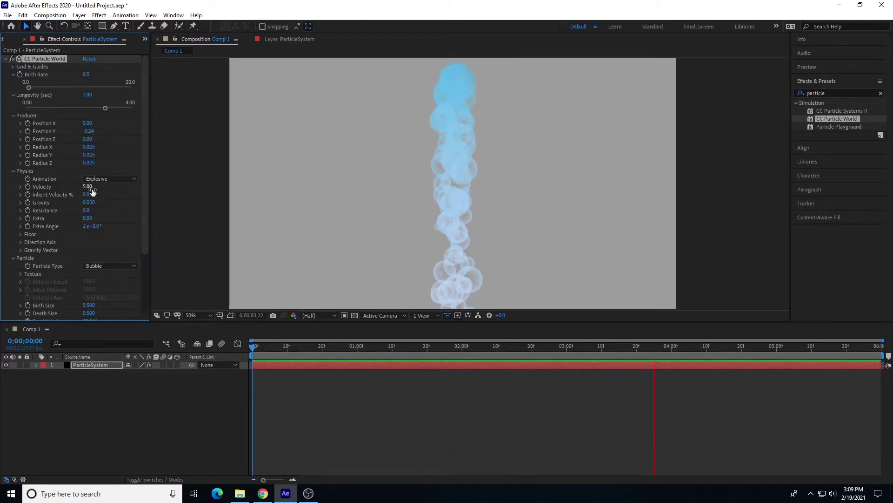
key("Return")
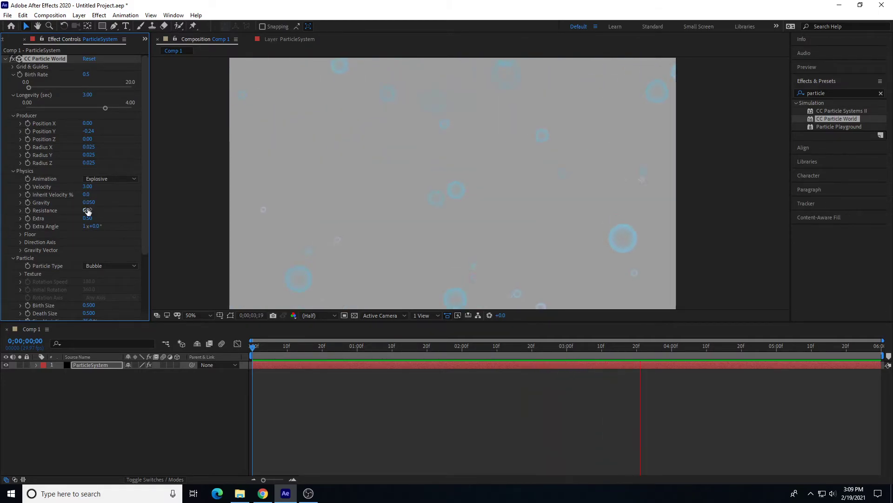
Switch the Physics animation type to Viscouse and lower Gravity to 0.01.
left_click(113, 178)
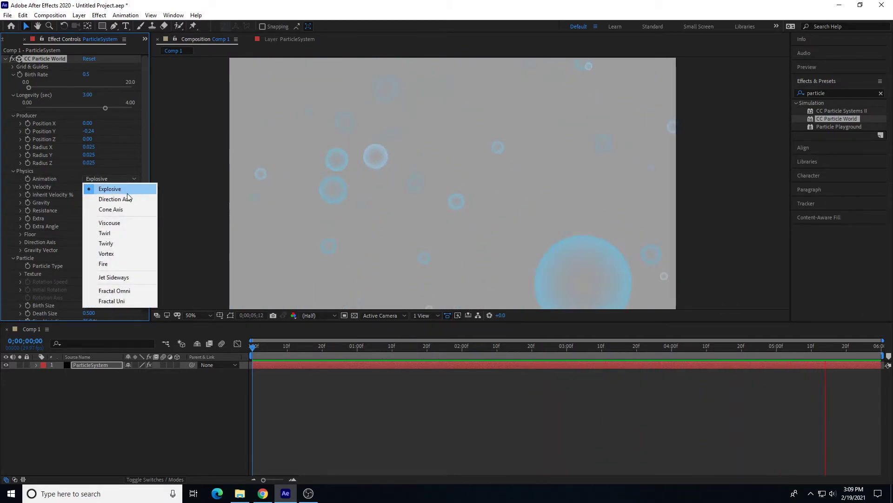
left_click(116, 224)
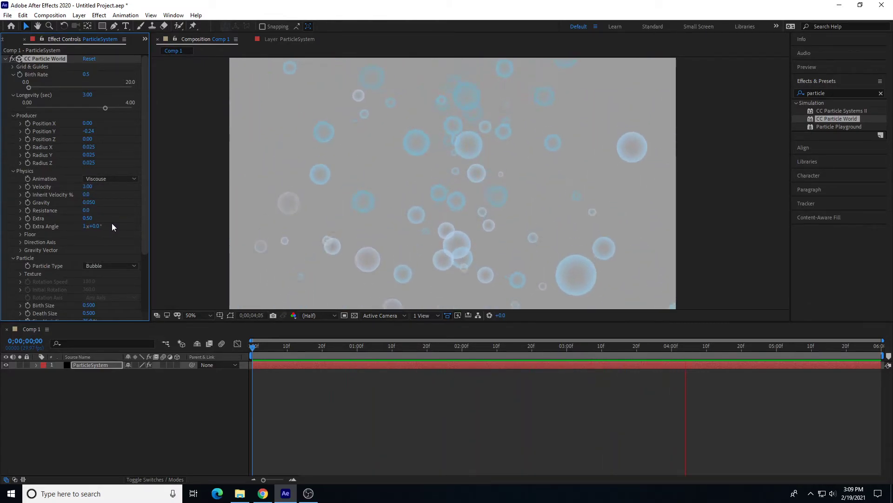
left_click(88, 202)
key("BackSpace")
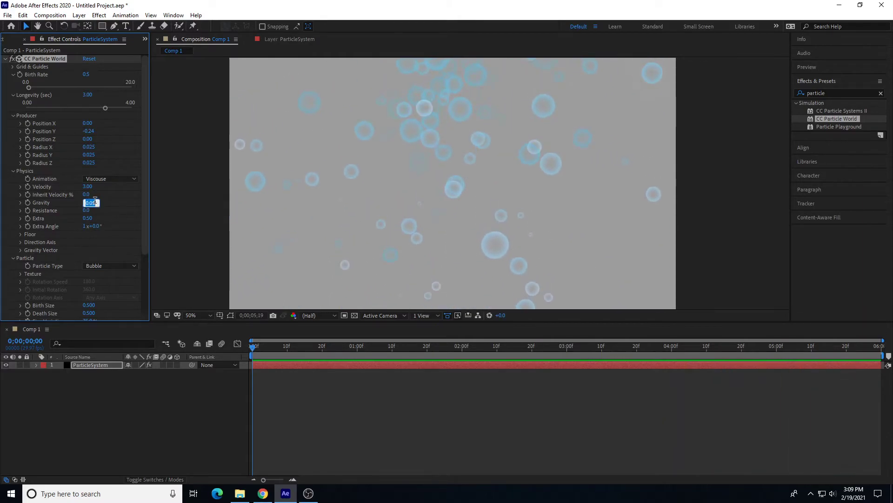
type(".01")
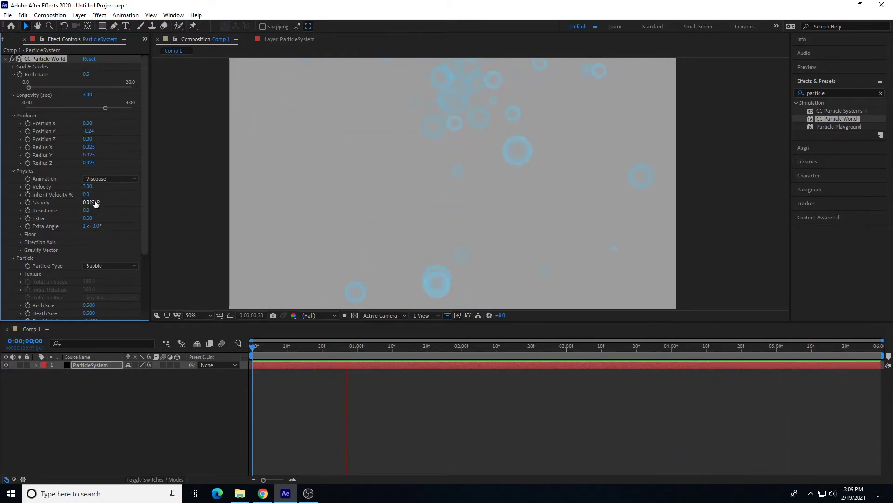
Reduce the Physics Gravity further to 0.001.
left_click(96, 202)
left_click(92, 202)
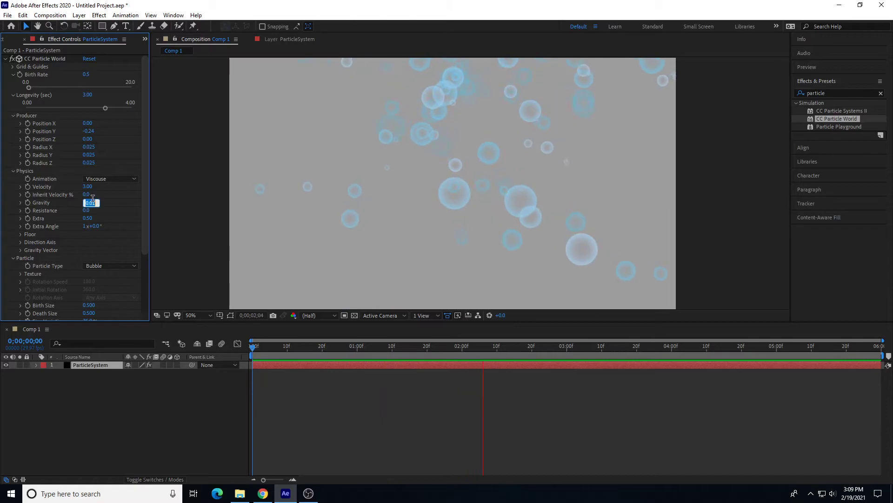
type(".005")
key("Return")
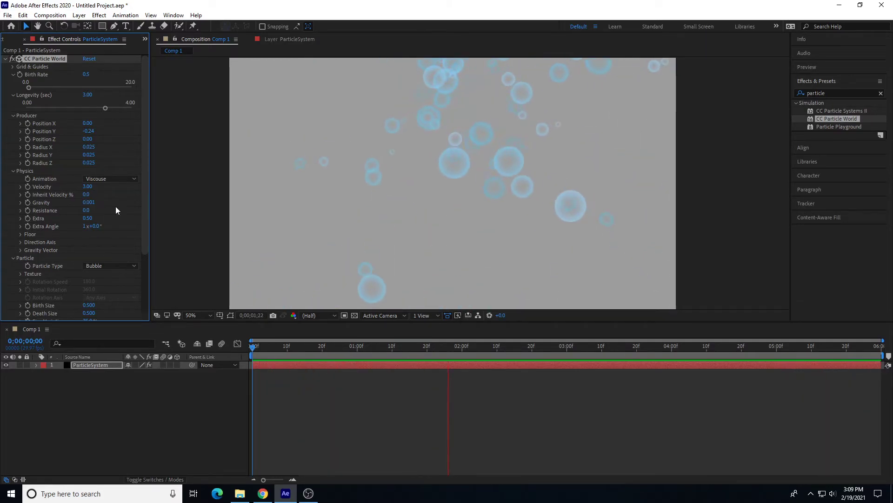
scroll(105, 228, "down", 3)
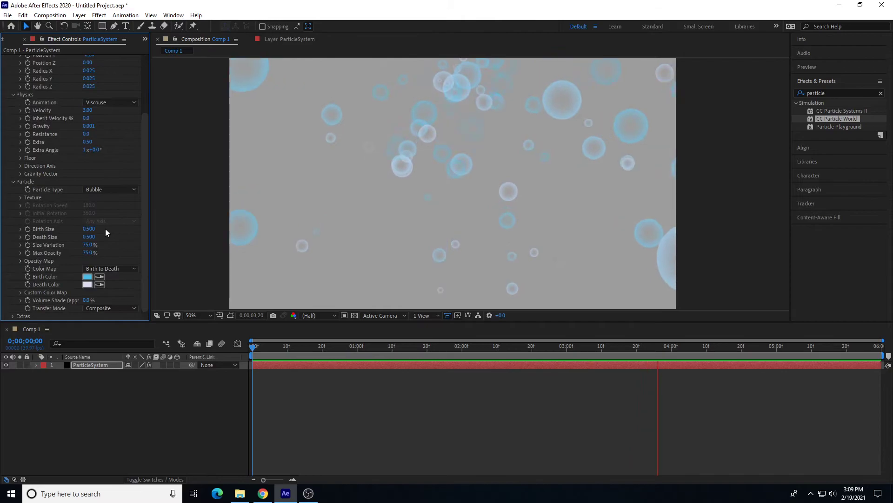
scroll(79, 270, "up", 3)
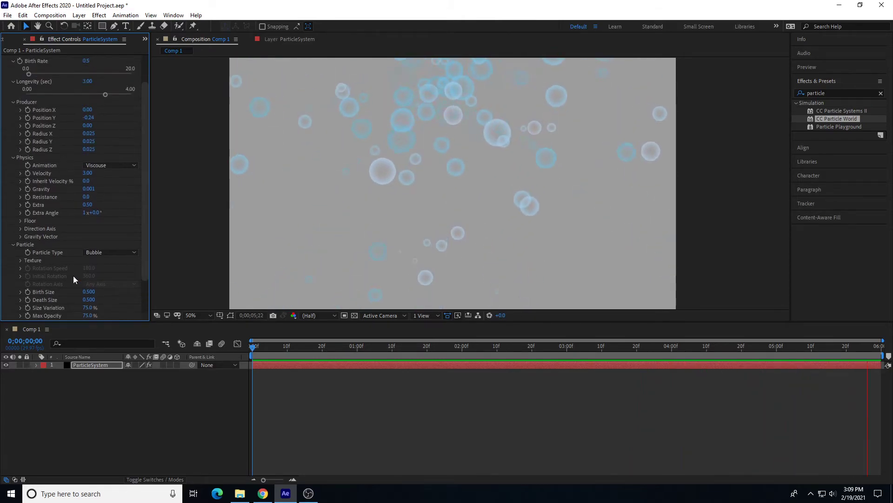
scroll(73, 279, "up", 1)
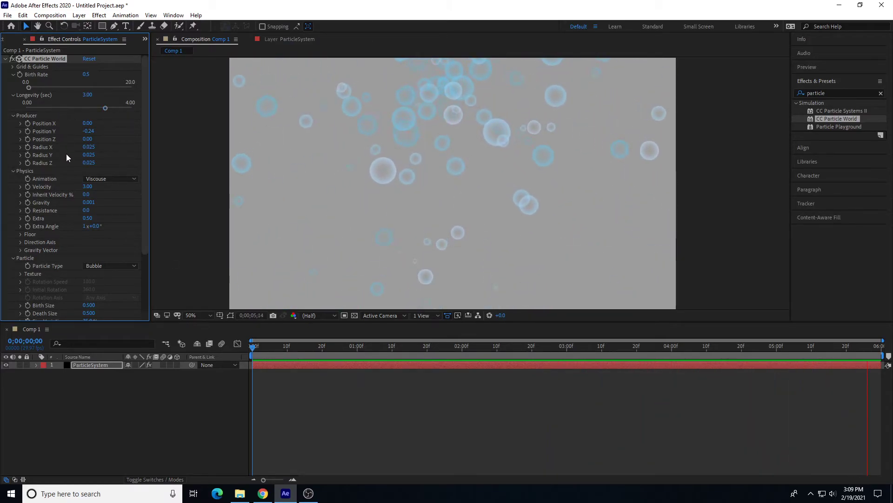
scroll(79, 135, "down", 4)
scroll(77, 140, "up", 4)
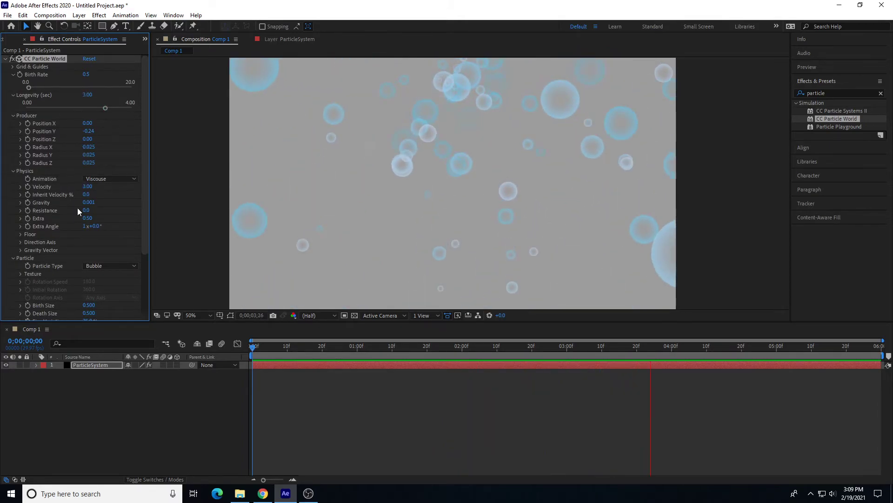
Expand the ParticleSystem layer, set the Birth Rate to 0, and preview the composition from the start.
left_click(37, 365)
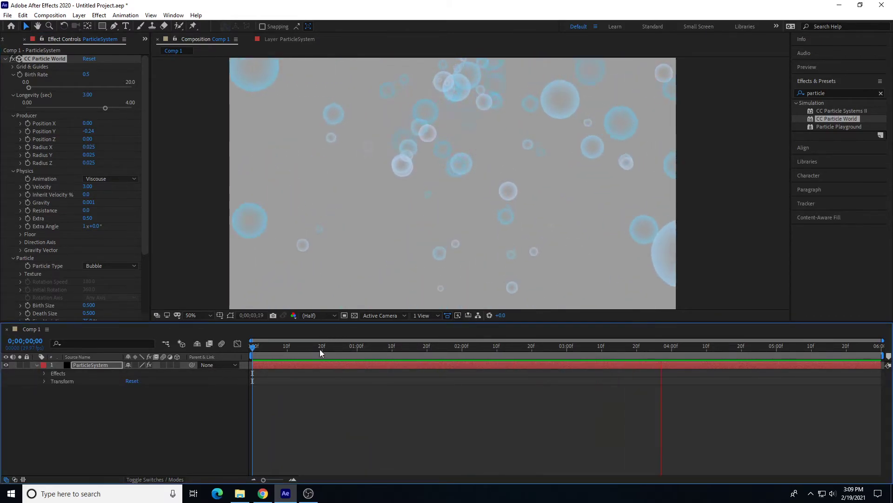
key("space")
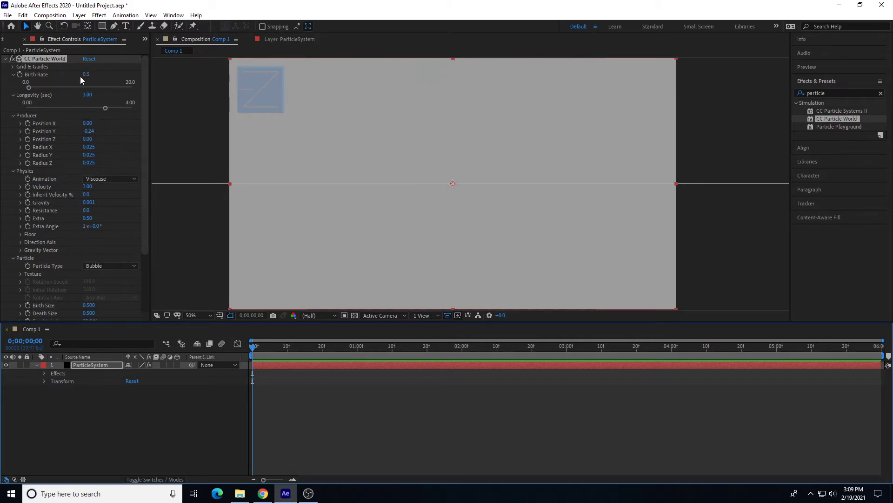
left_click(85, 75)
type("0")
key("Return")
left_click(254, 347)
key("space")
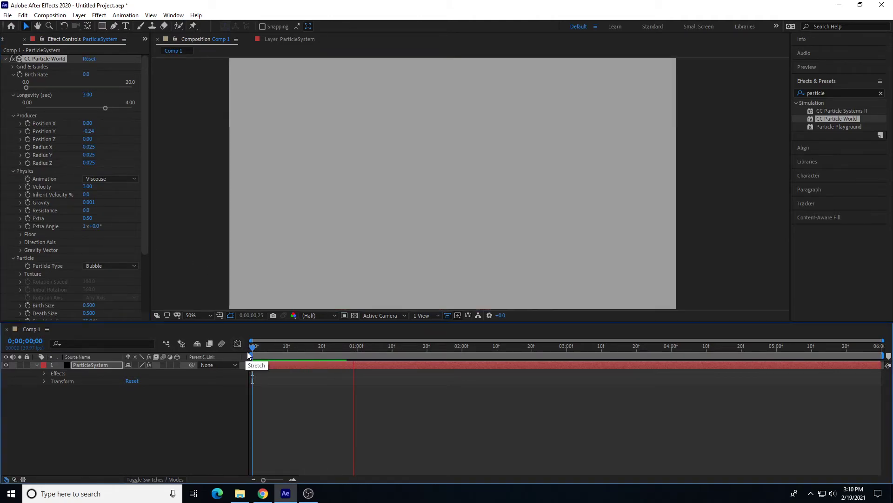
key("space")
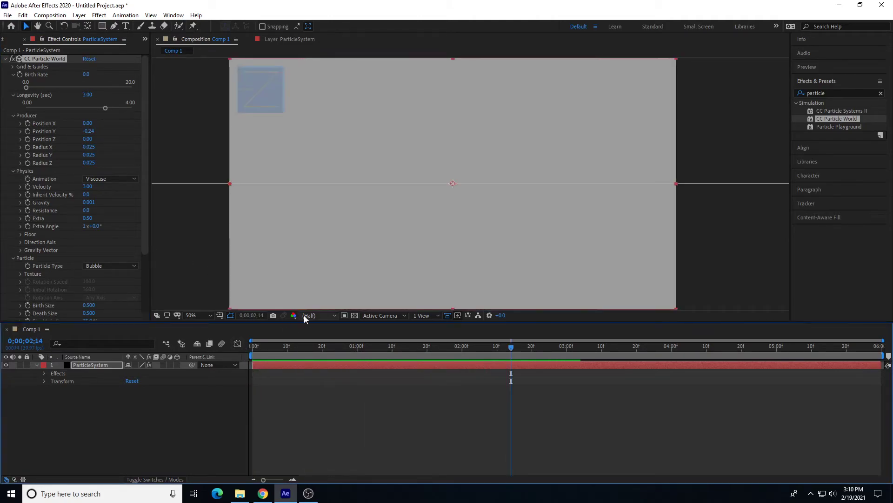
Keyframe the Birth Rate at 0 at the 2-second mark and at 2 one frame further on.
left_click_drag(342, 349, 461, 363)
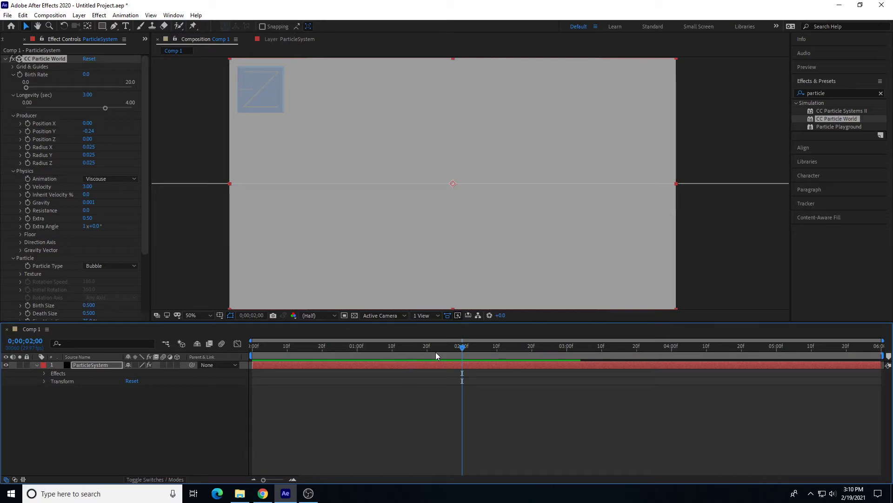
left_click(21, 76)
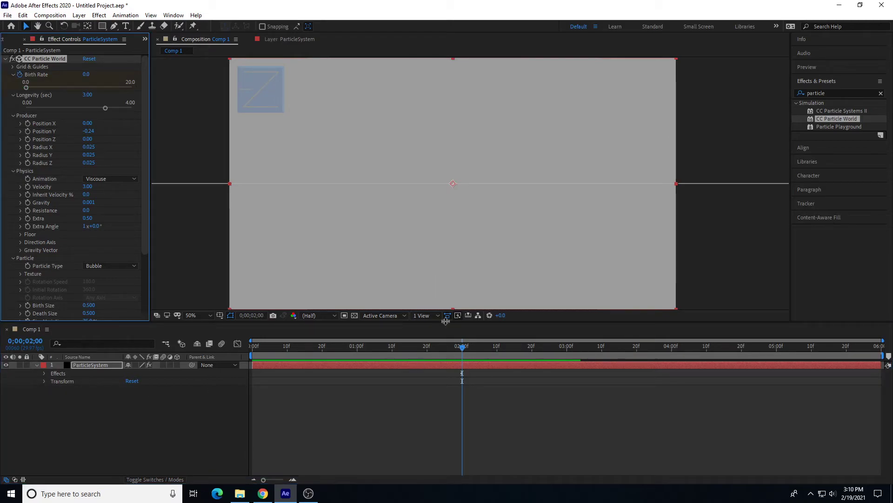
left_click_drag(462, 348, 466, 350)
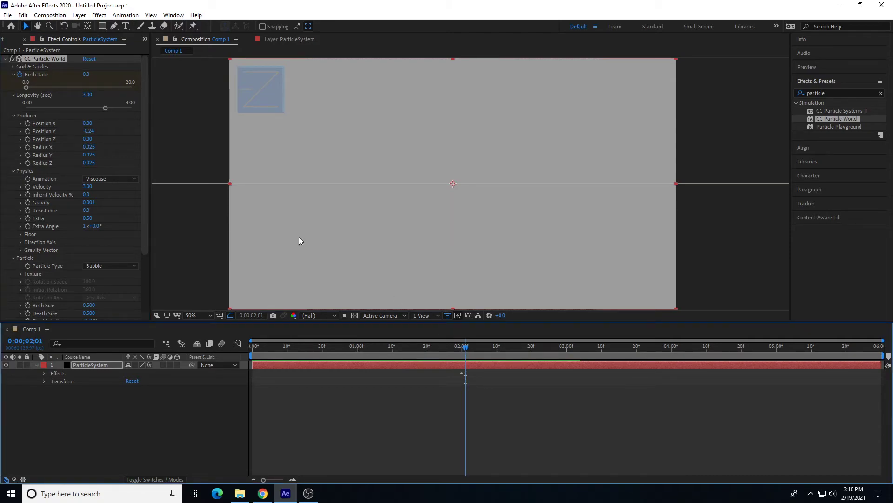
left_click(86, 75)
type("2")
key("Return")
Preview the composition from the first frame to check the keyframed start of the bubbles.
left_click_drag(466, 349, 395, 367)
key("Home")
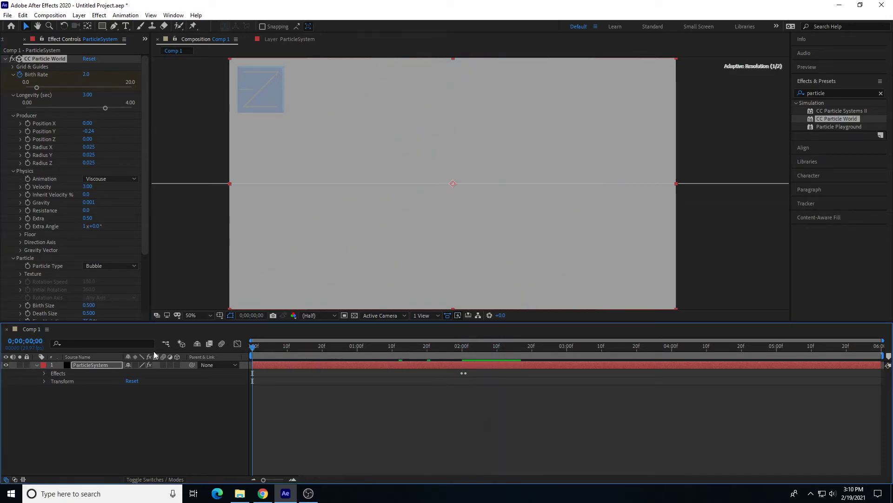
key("space")
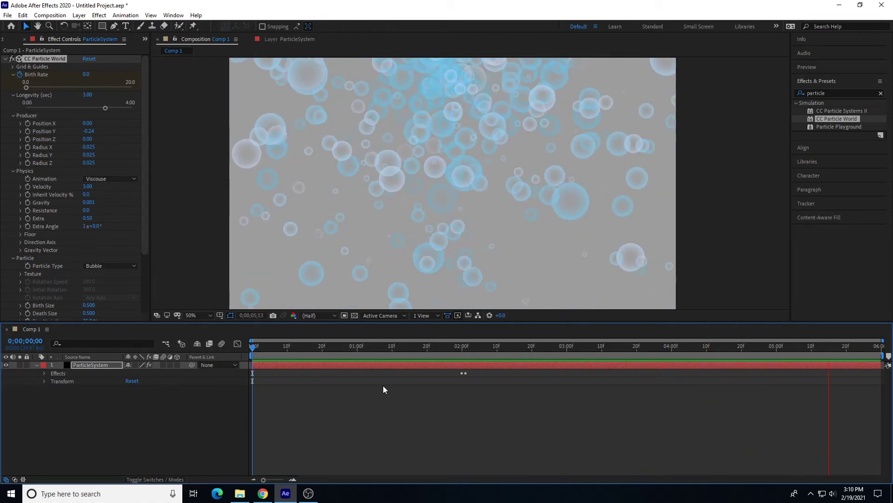
key("space")
Add a Birth Rate keyframe of 2 at the 4-second mark and one of 0 a frame further on.
left_click_drag(534, 347, 672, 364)
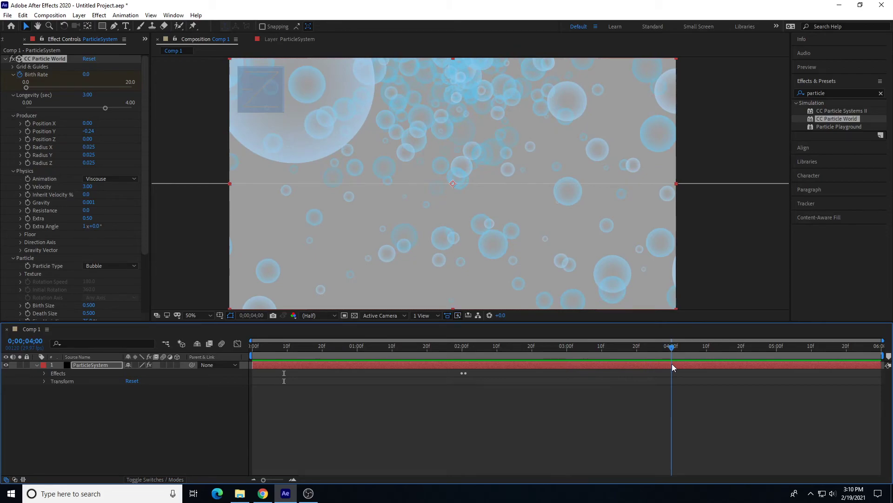
left_click(44, 373)
left_click(53, 381)
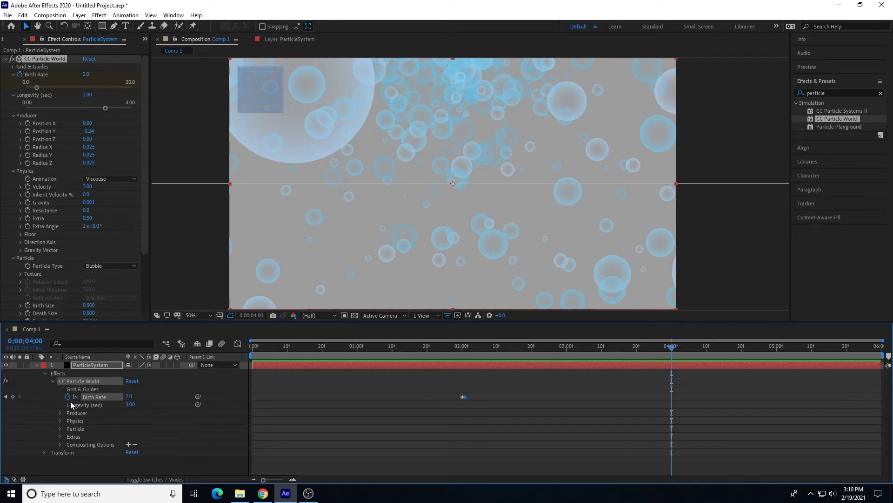
left_click(13, 397)
left_click(675, 349)
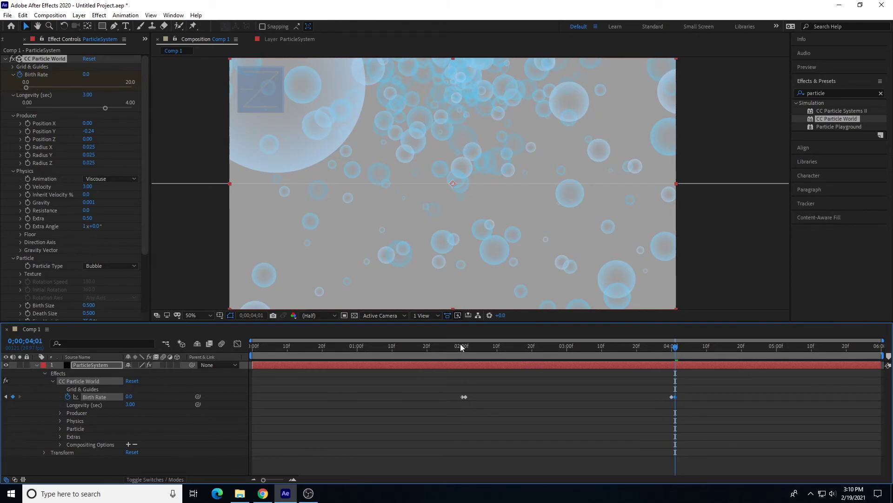
Play the animation from the start and scrub between the Birth Rate keyframes to check the bubble emission.
key("Home")
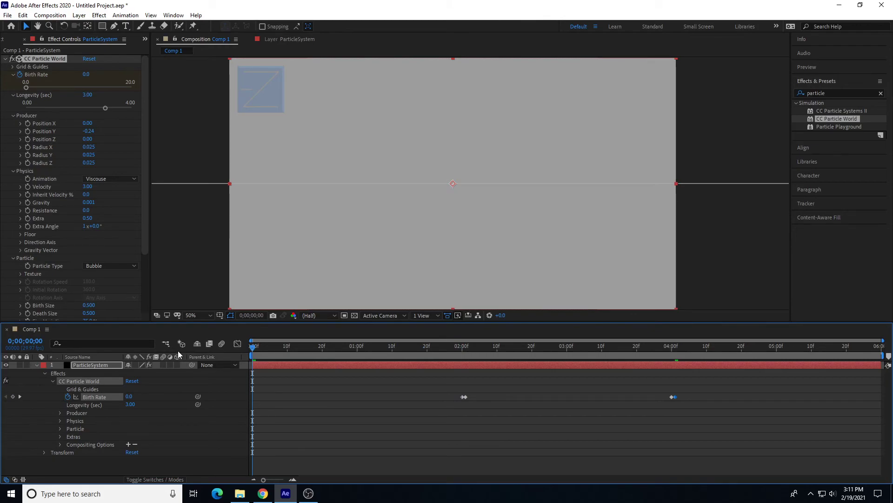
key("space")
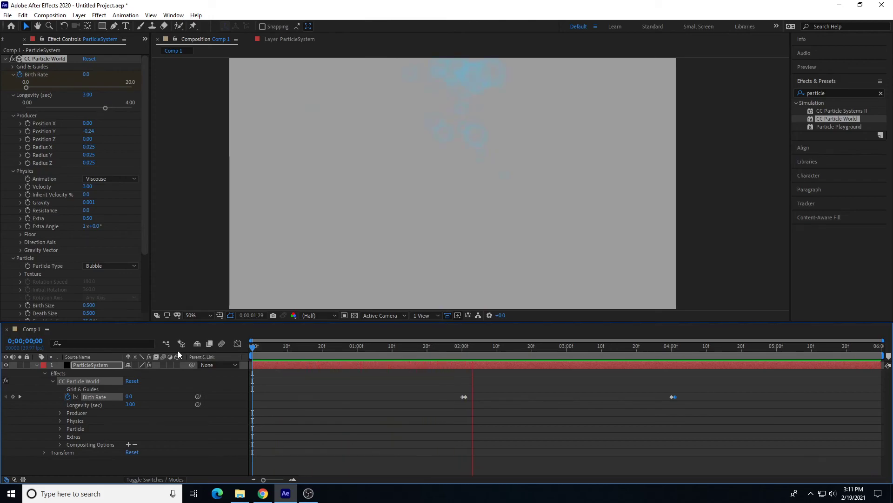
key("space")
left_click_drag(332, 347, 608, 372)
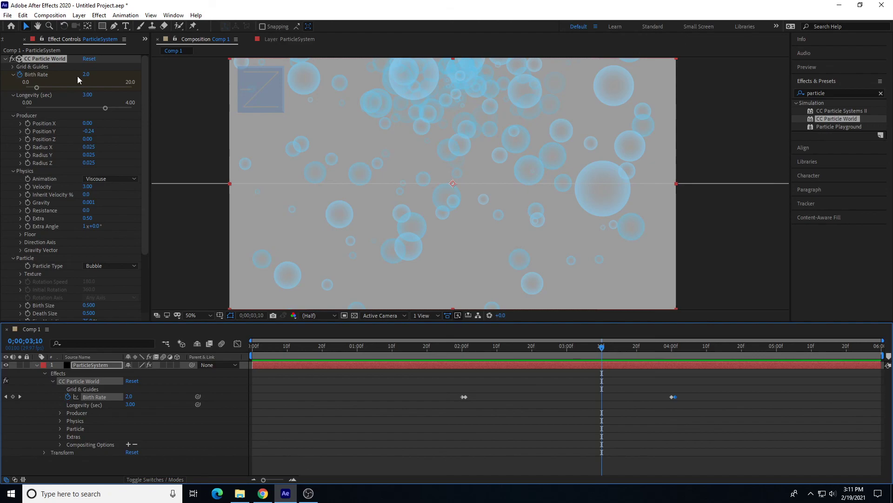
left_click_drag(454, 347, 539, 348)
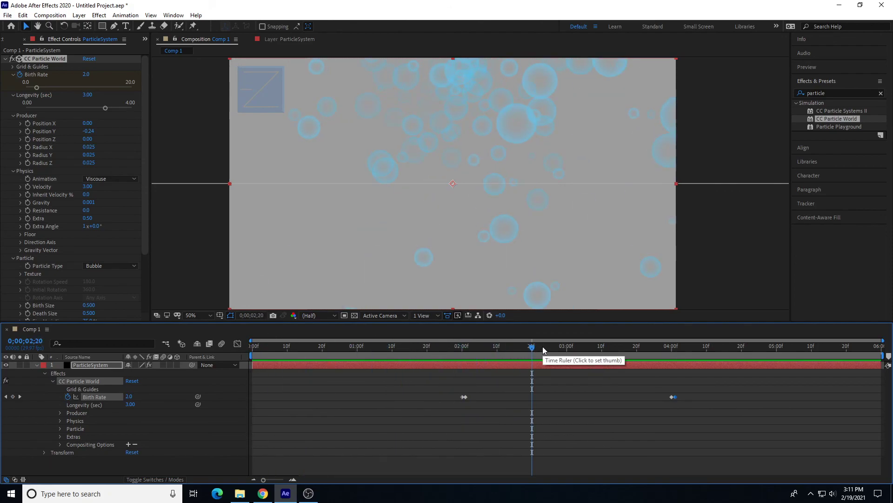
left_click_drag(585, 350, 568, 352)
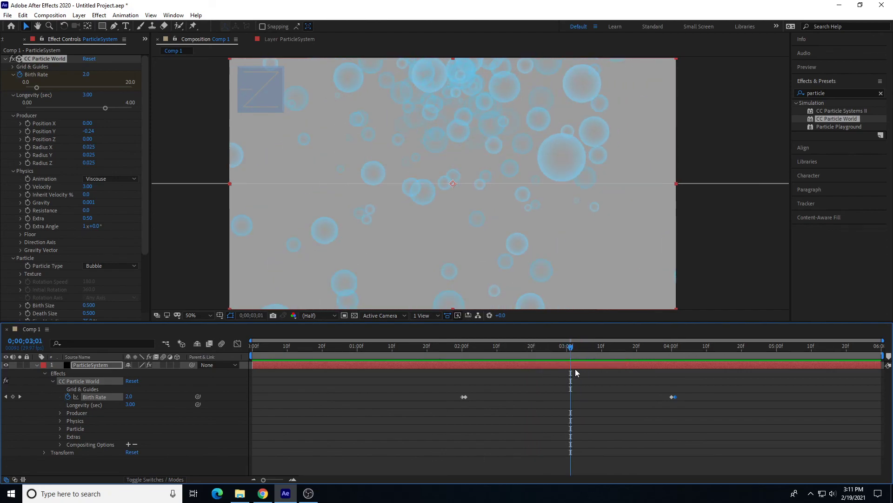